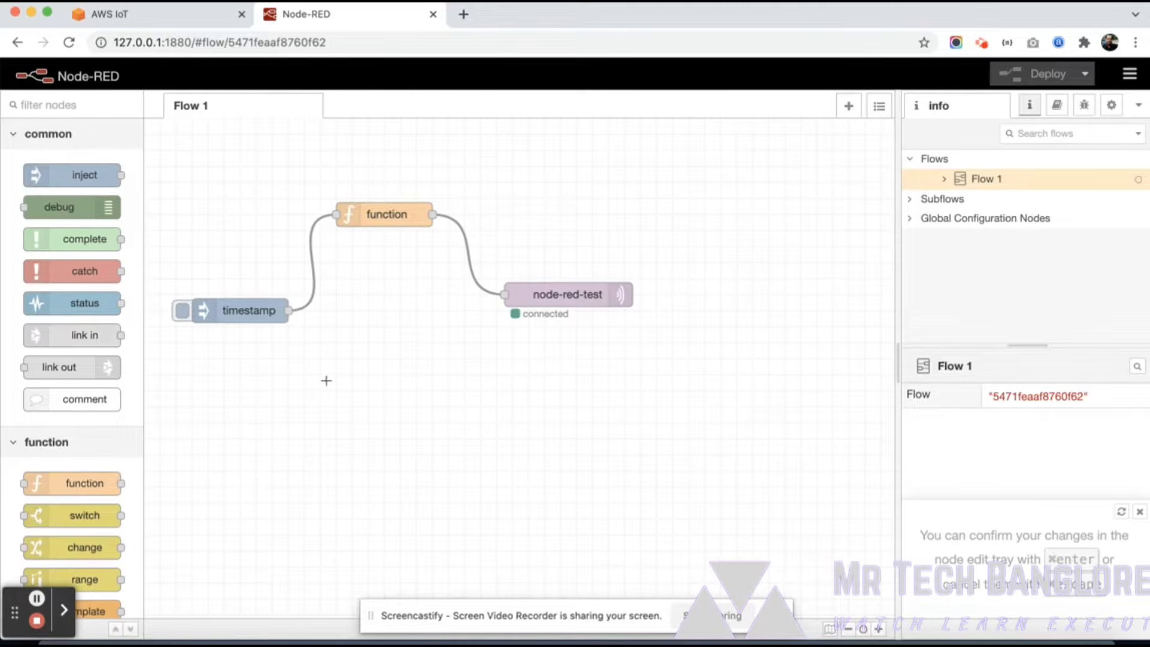
# Step: Move the function node slightly up and to the right, and view the timestamp inject node's settings without changing them
pyautogui.click(238, 309)
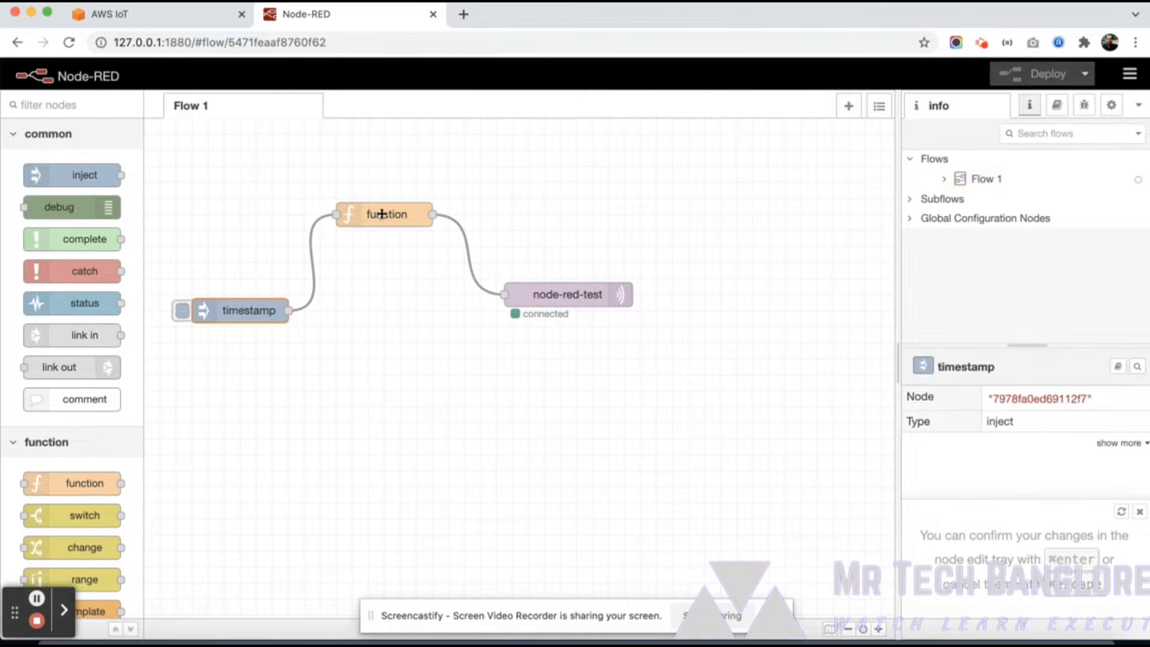
pyautogui.moveTo(382, 214); pyautogui.dragTo(398, 199)
pyautogui.doubleClick(241, 311)
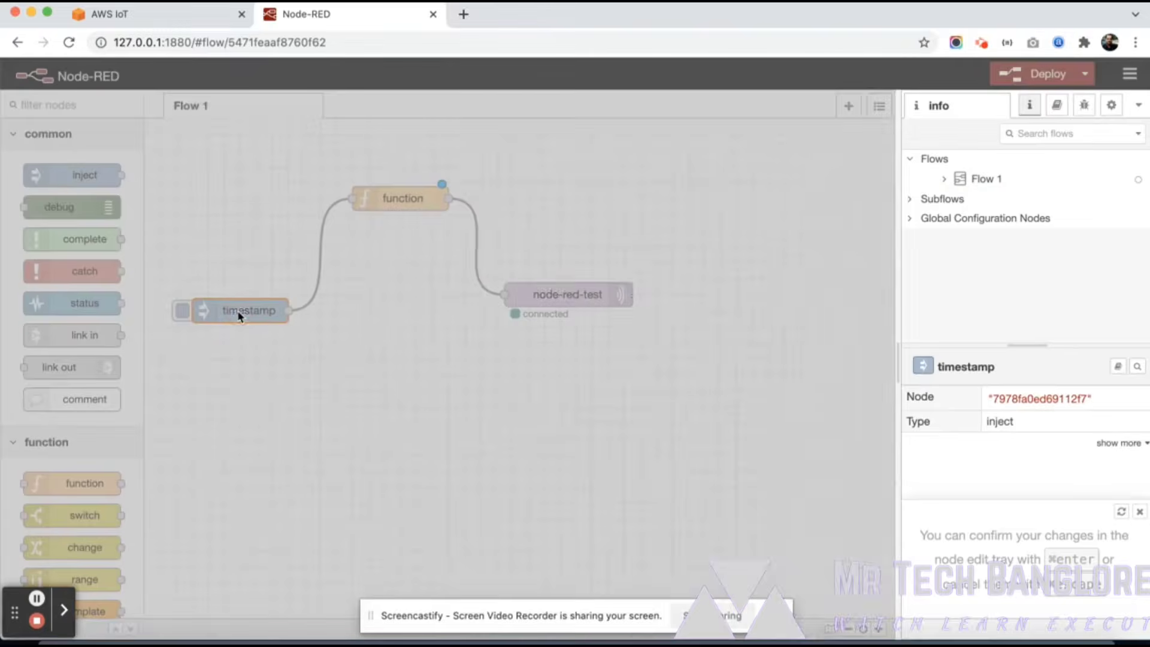
pyautogui.click(341, 401)
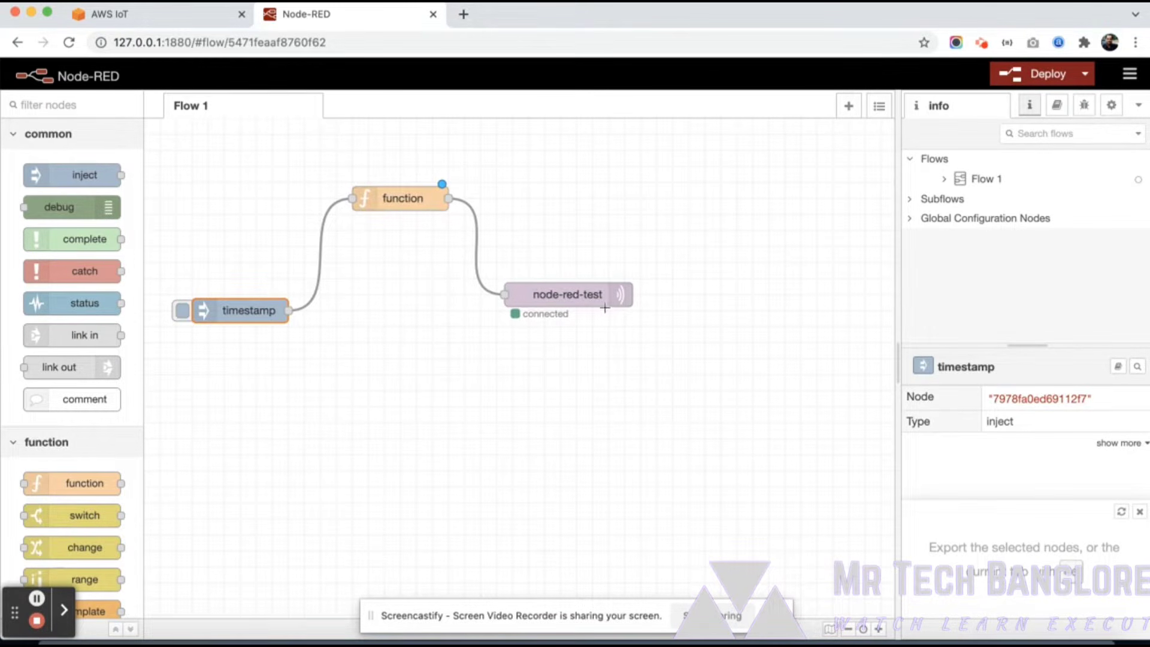
# Step: Open the function node's message code and copy the thing name node_red_thing1 from the Things list in AWS IoT
pyautogui.doubleClick(415, 203)
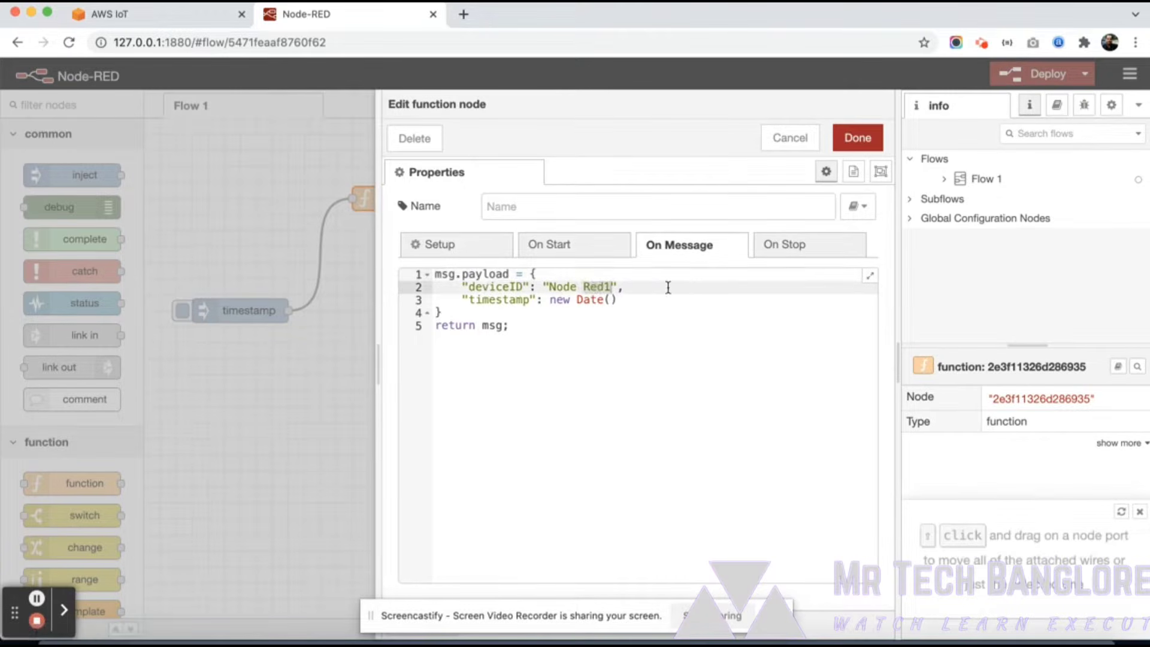
pyautogui.click(150, 22)
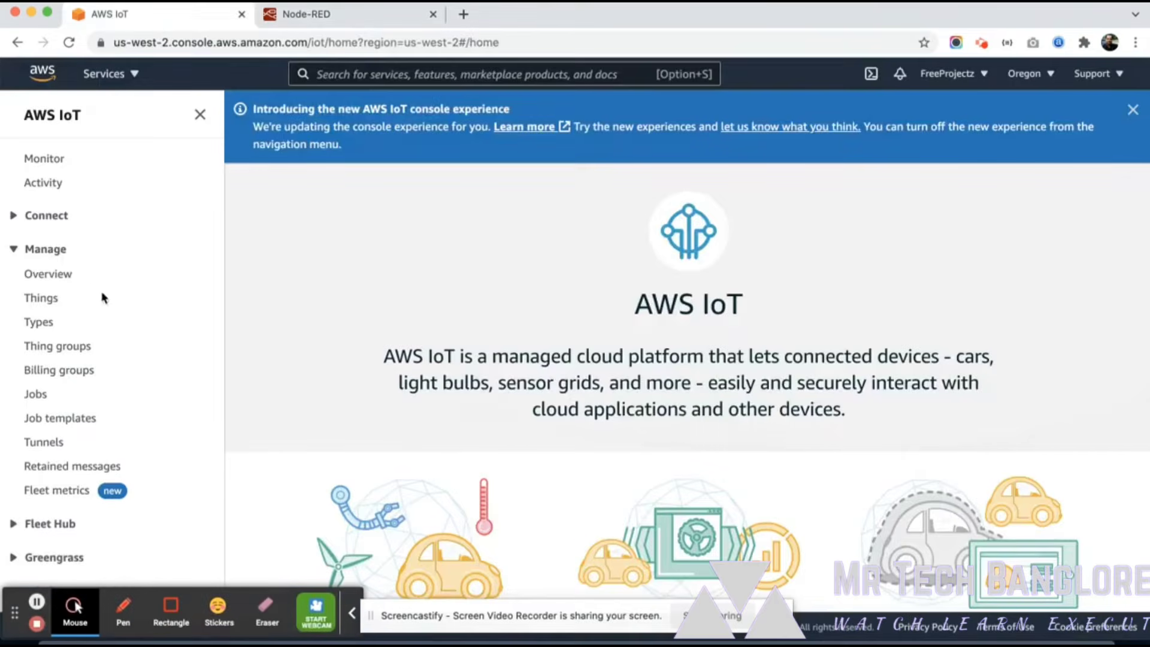
pyautogui.click(42, 298)
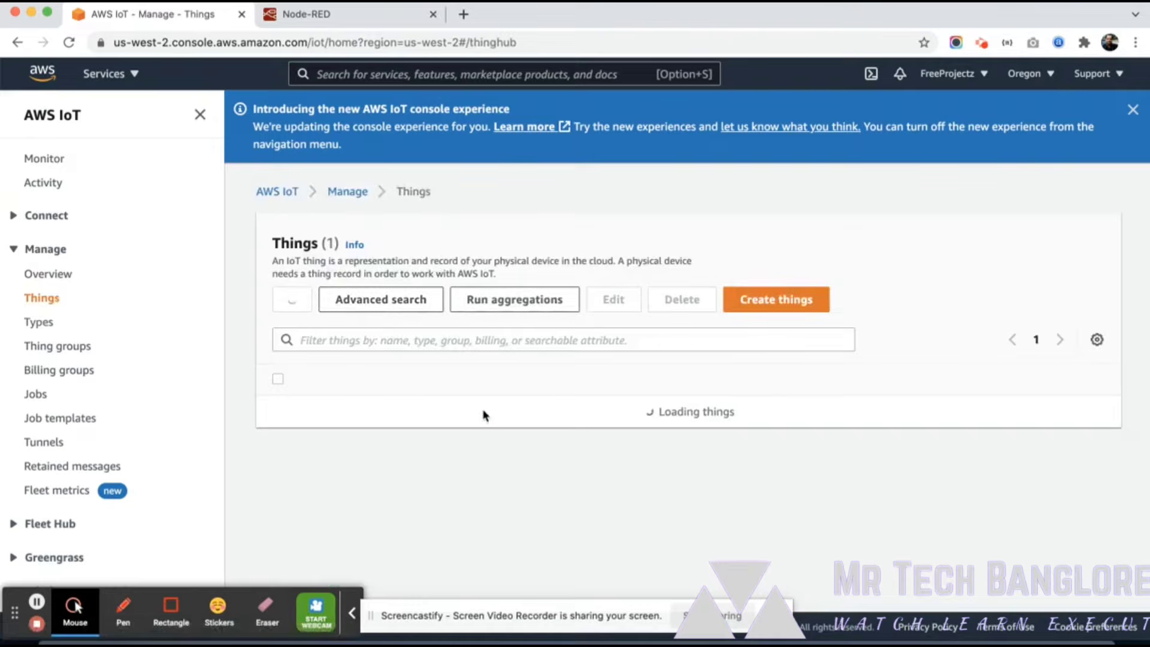
pyautogui.moveTo(413, 420); pyautogui.dragTo(312, 424)
pyautogui.press('super+c')
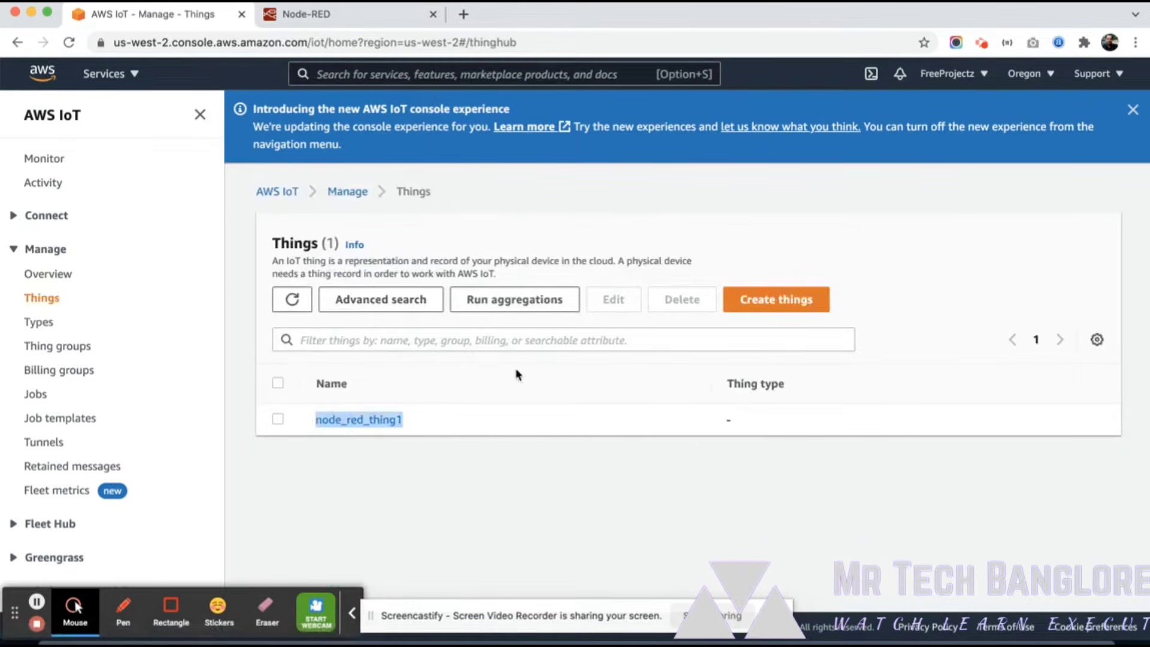
# Step: Back in Node-RED, replace the deviceID value in the function's payload code with the copied node_red_thing1
pyautogui.click(336, 24)
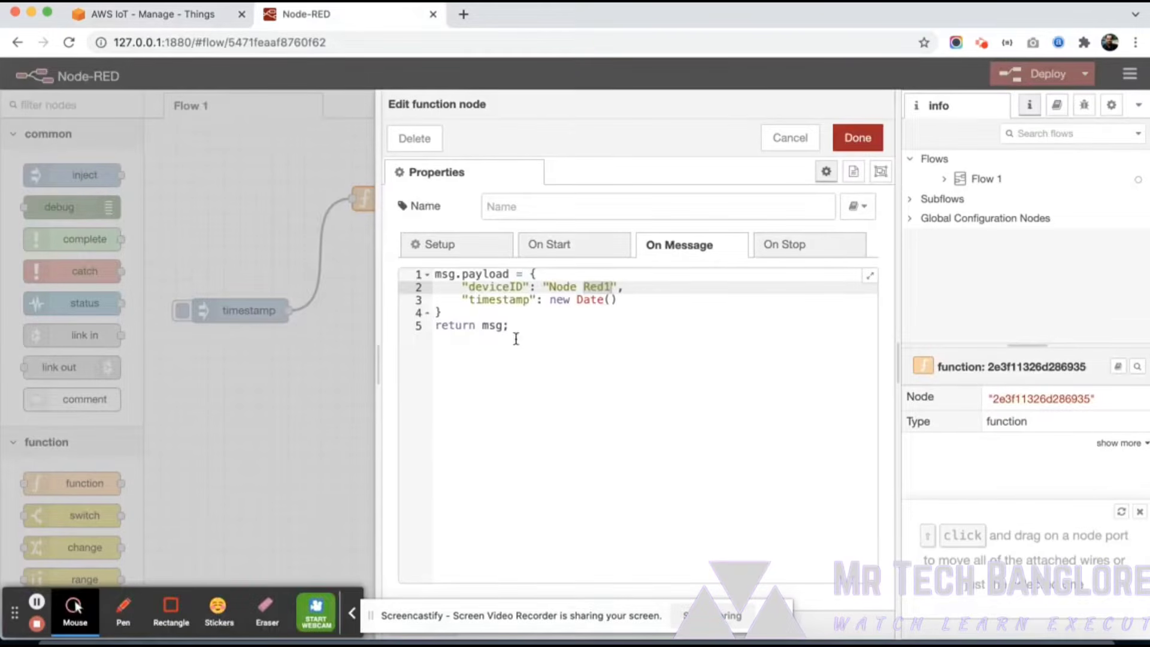
pyautogui.doubleClick(599, 290)
pyautogui.press('BackSpace')
pyautogui.press('BackSpace')
pyautogui.press('BackSpace')
pyautogui.press('BackSpace')
pyautogui.press('BackSpace')
pyautogui.press('BackSpace')
pyautogui.press('super+v')
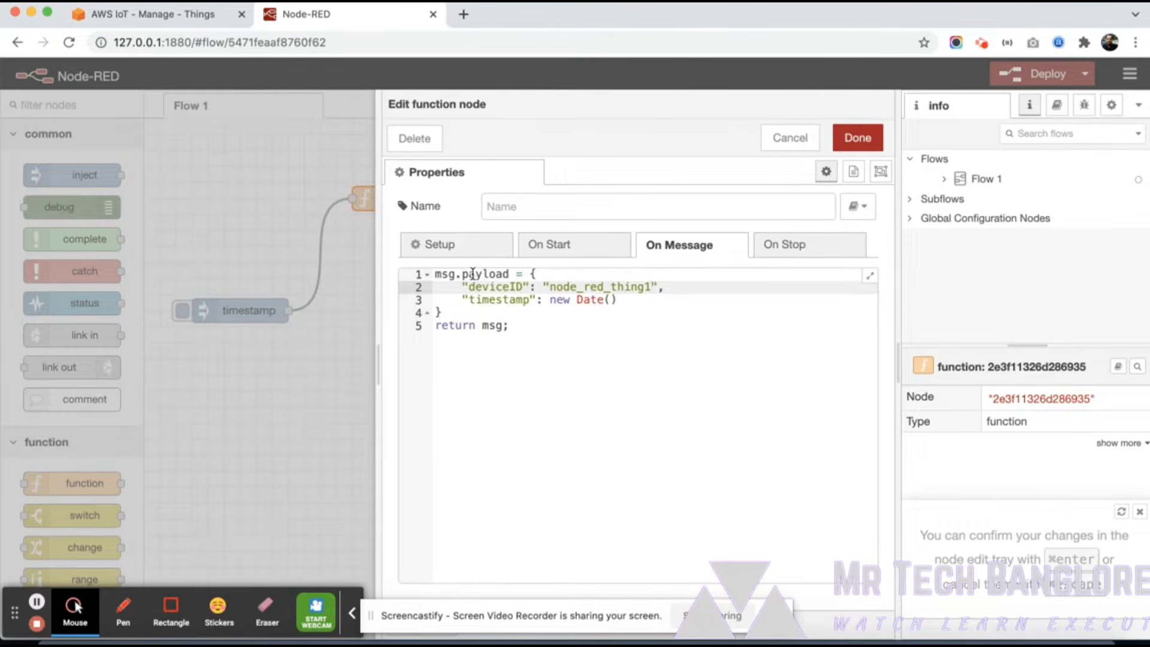
# Step: Add a "temprature" property with the value "30C" after the timestamp in the payload and save the function node
pyautogui.click(634, 305)
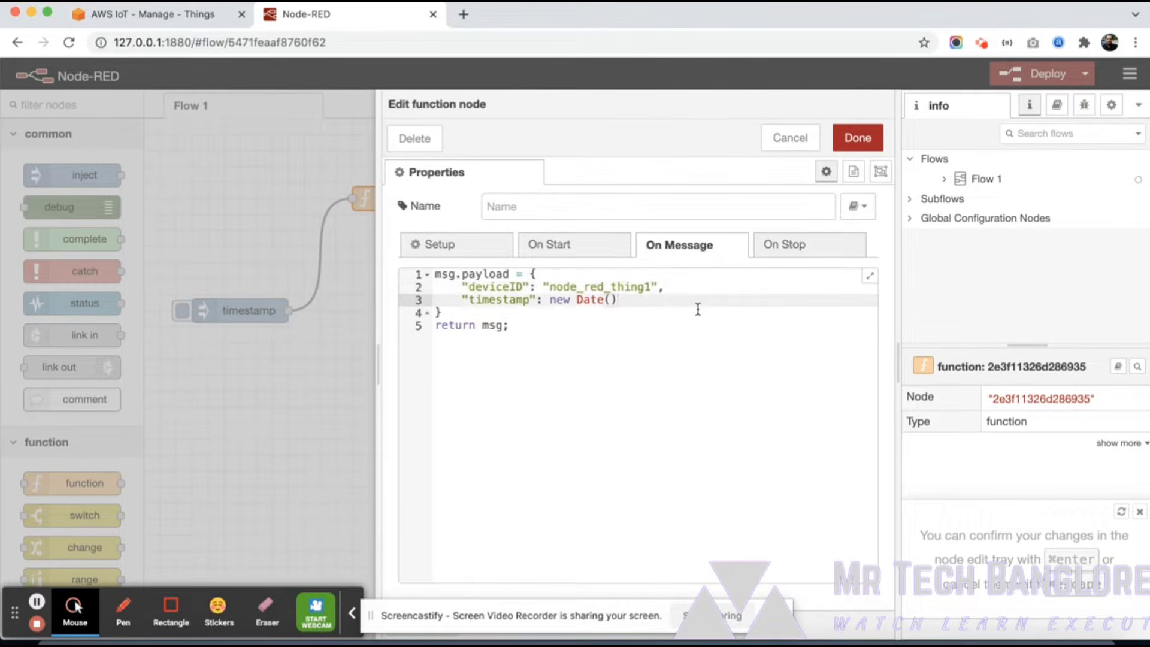
pyautogui.write(',')
pyautogui.press('Return')
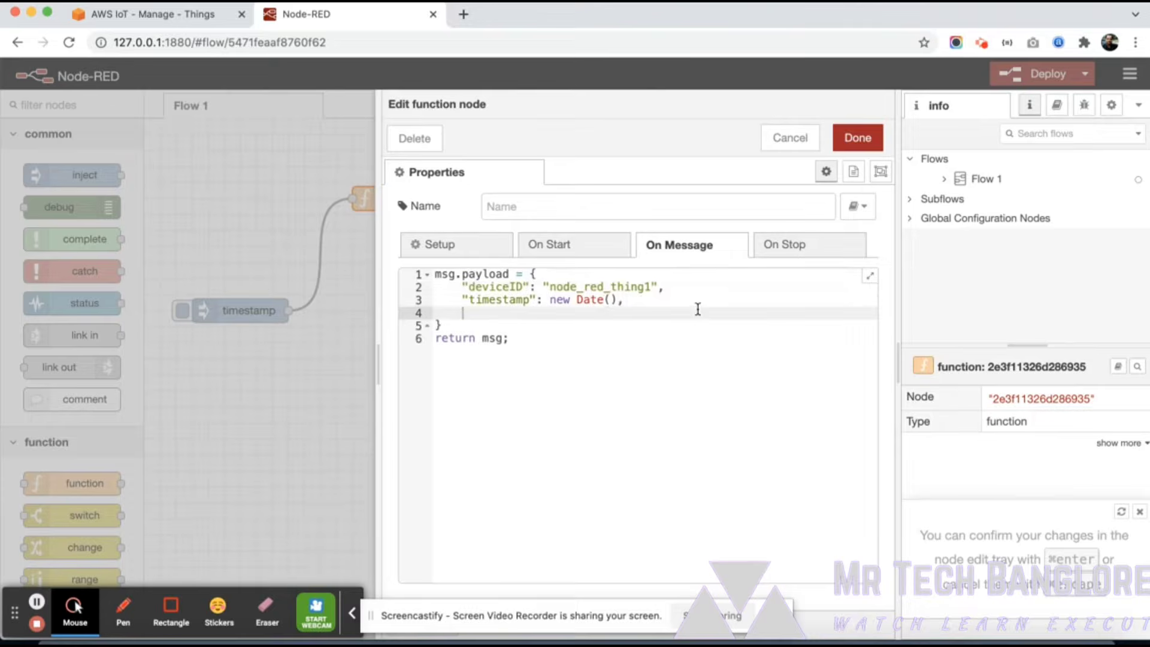
pyautogui.write('"temprature":')
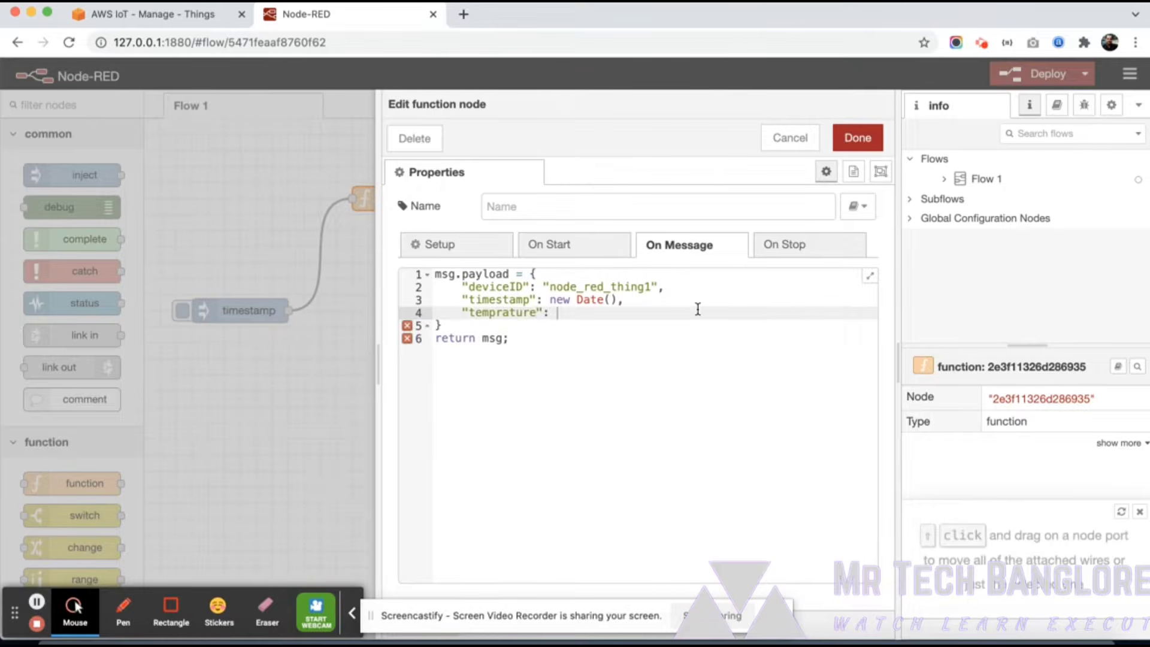
pyautogui.write(' "30C')
pyautogui.click(857, 139)
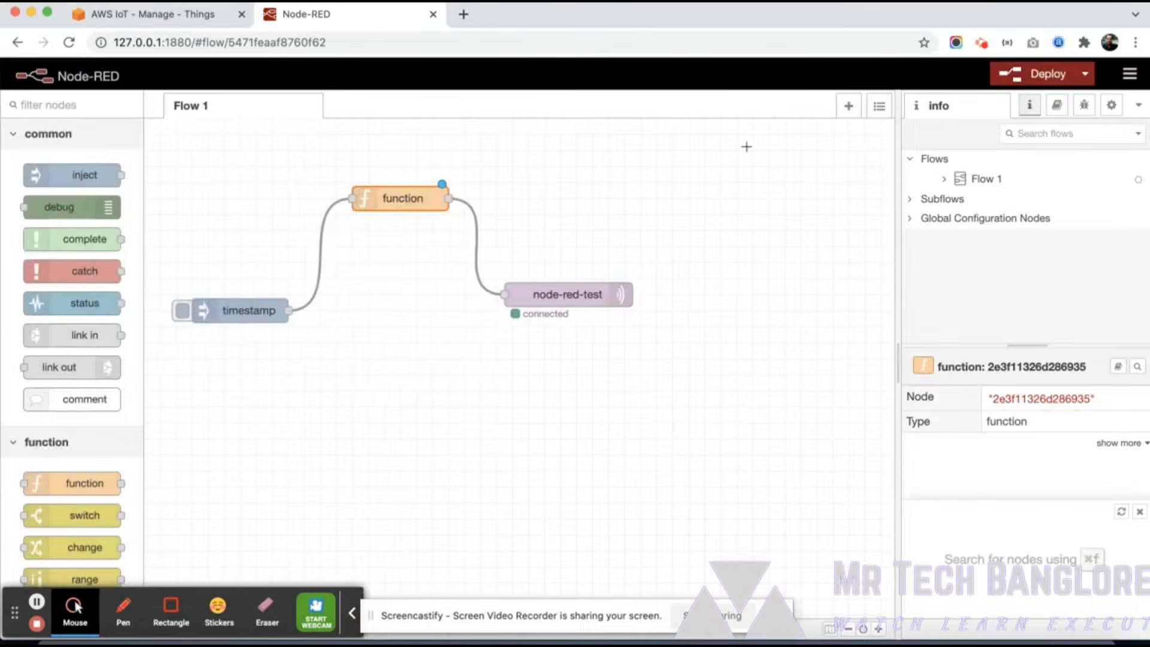
# Step: Review the function node's payload code, close its editor and deploy the flow
pyautogui.doubleClick(384, 207)
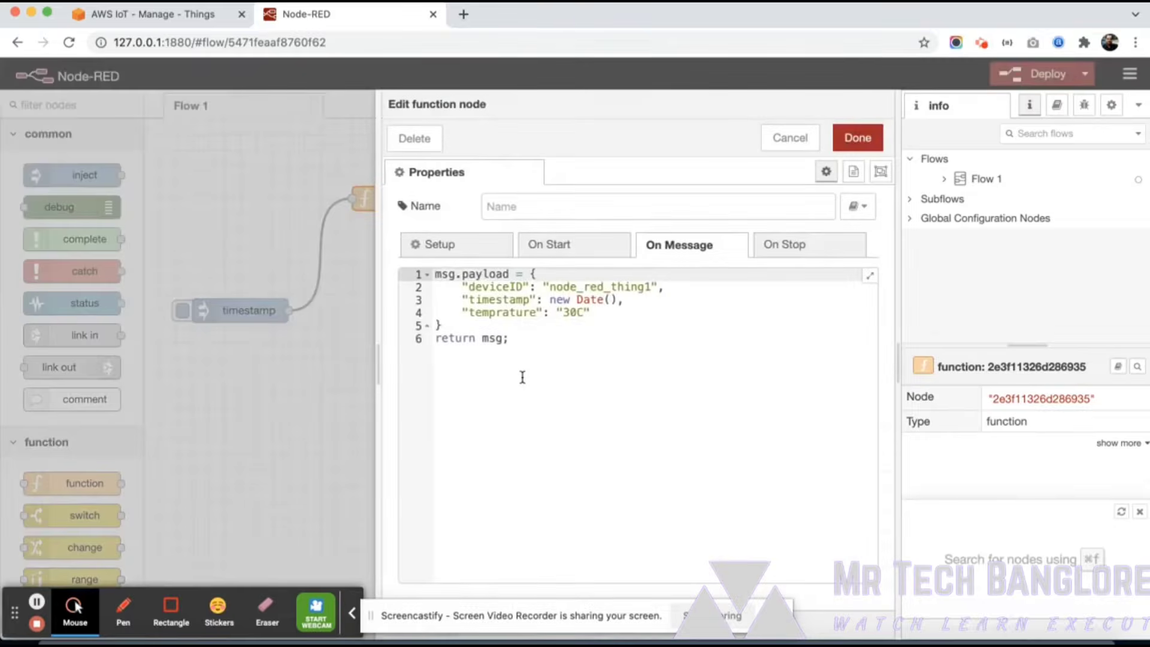
pyautogui.moveTo(539, 380); pyautogui.dragTo(423, 275)
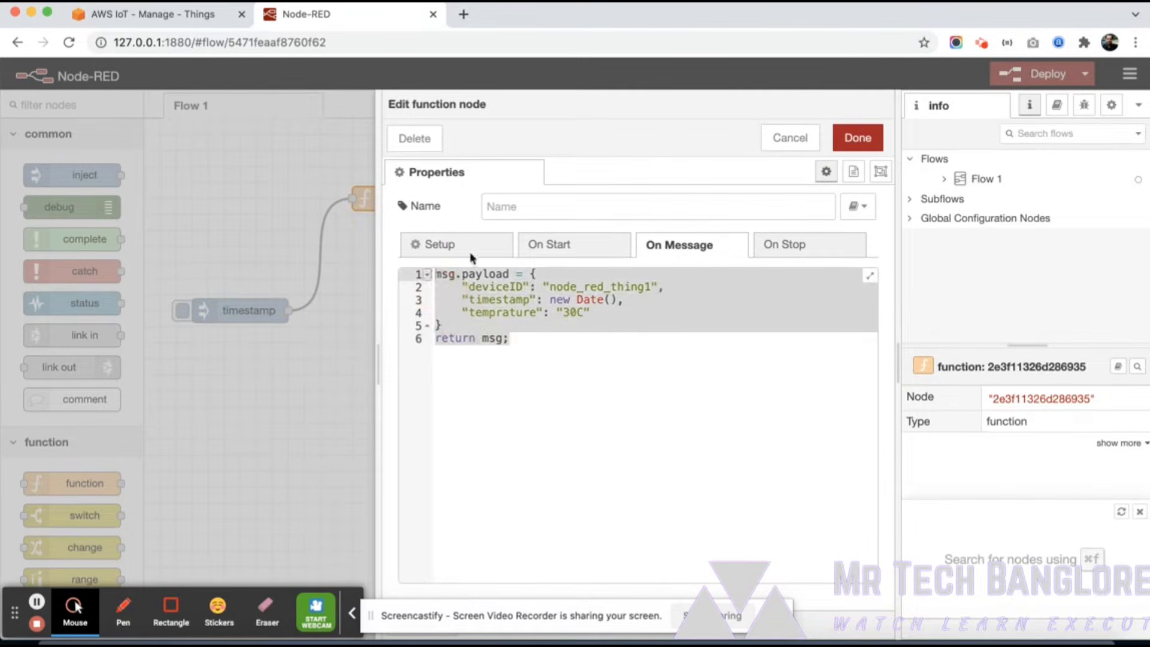
pyautogui.click(857, 137)
pyautogui.click(1012, 77)
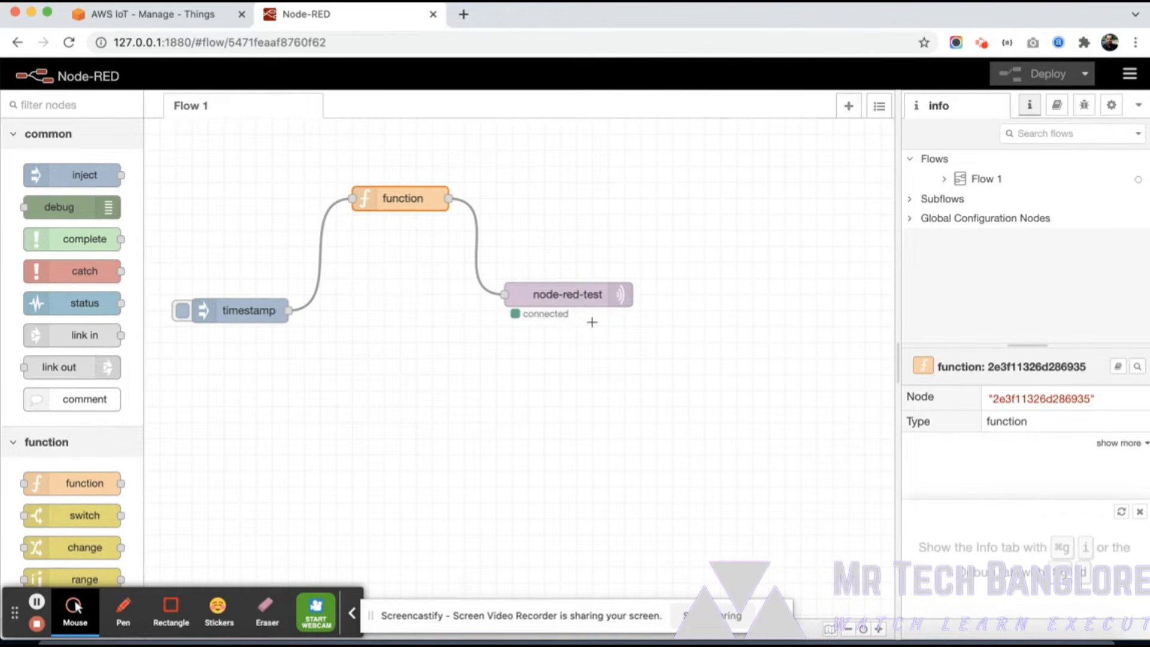
# Step: Examine the node-red-test MQTT output node's broker connection, TLS configuration and topic without changing anything
pyautogui.doubleClick(566, 297)
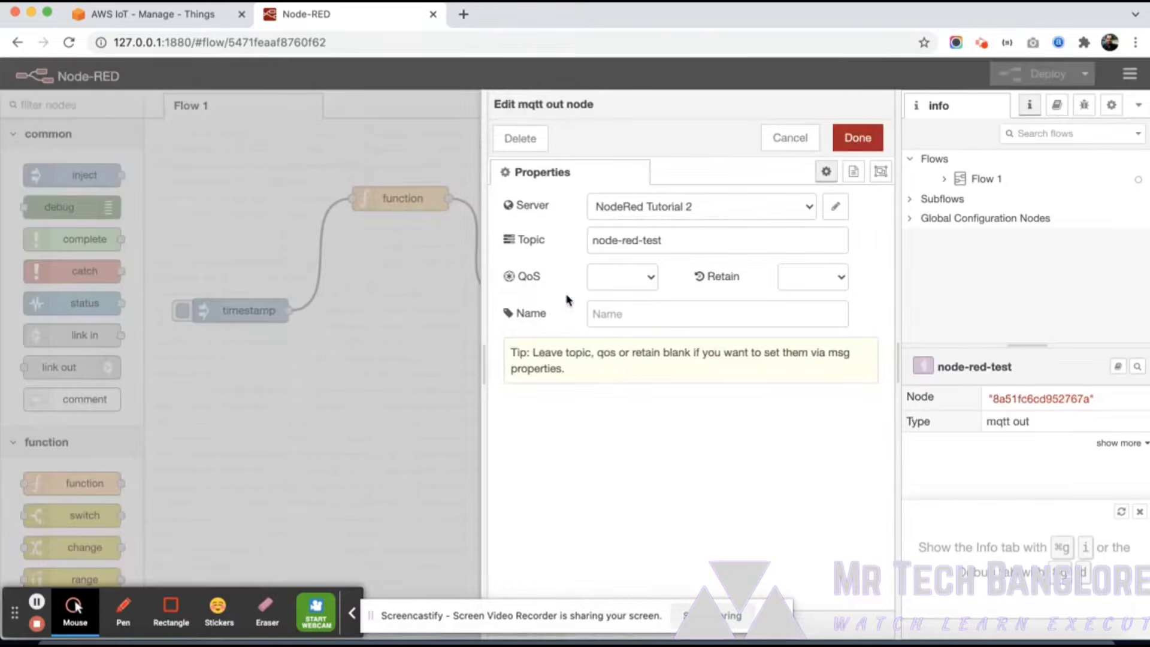
pyautogui.click(840, 209)
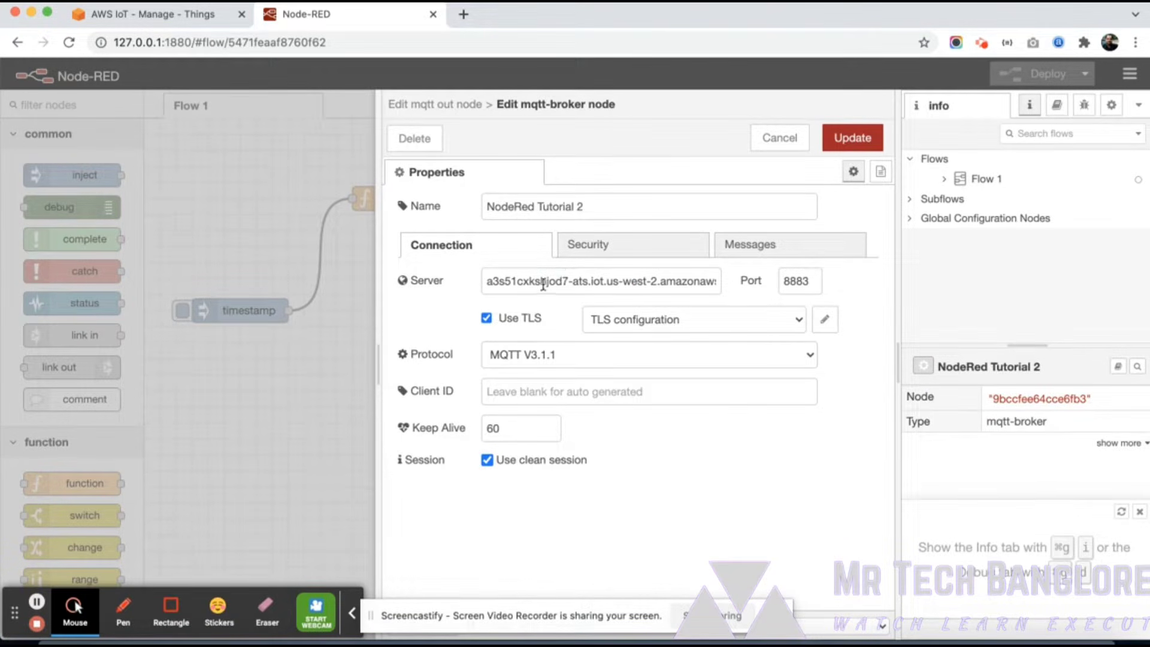
pyautogui.click(545, 282)
pyautogui.click(825, 320)
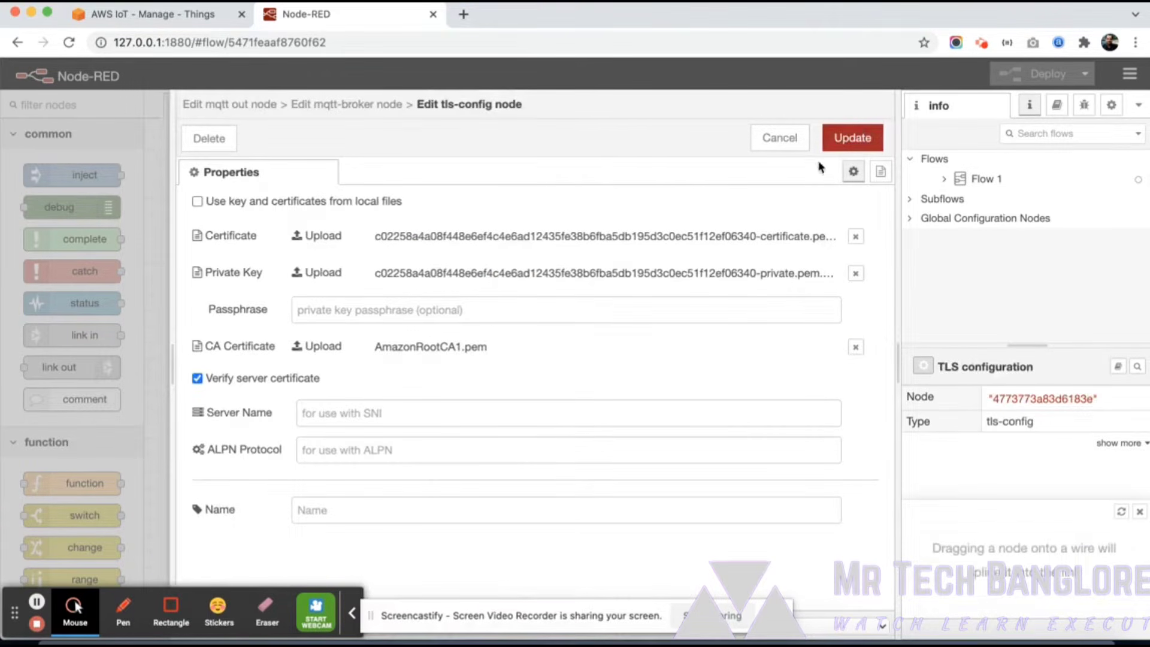
pyautogui.click(779, 137)
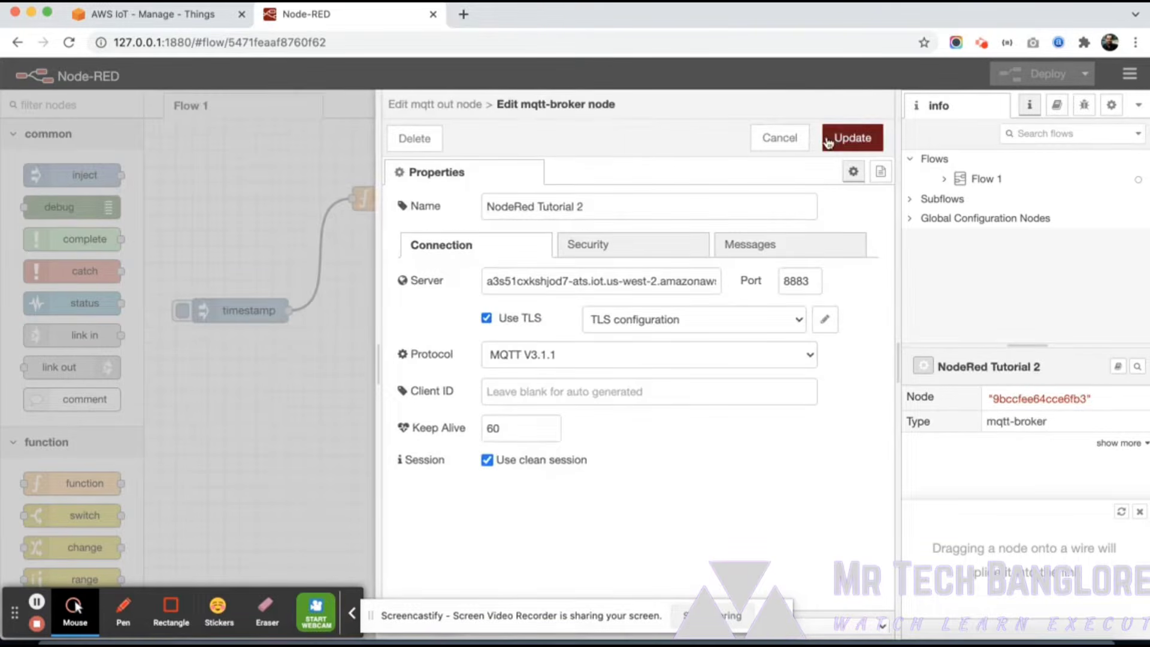
pyautogui.click(792, 143)
pyautogui.click(785, 142)
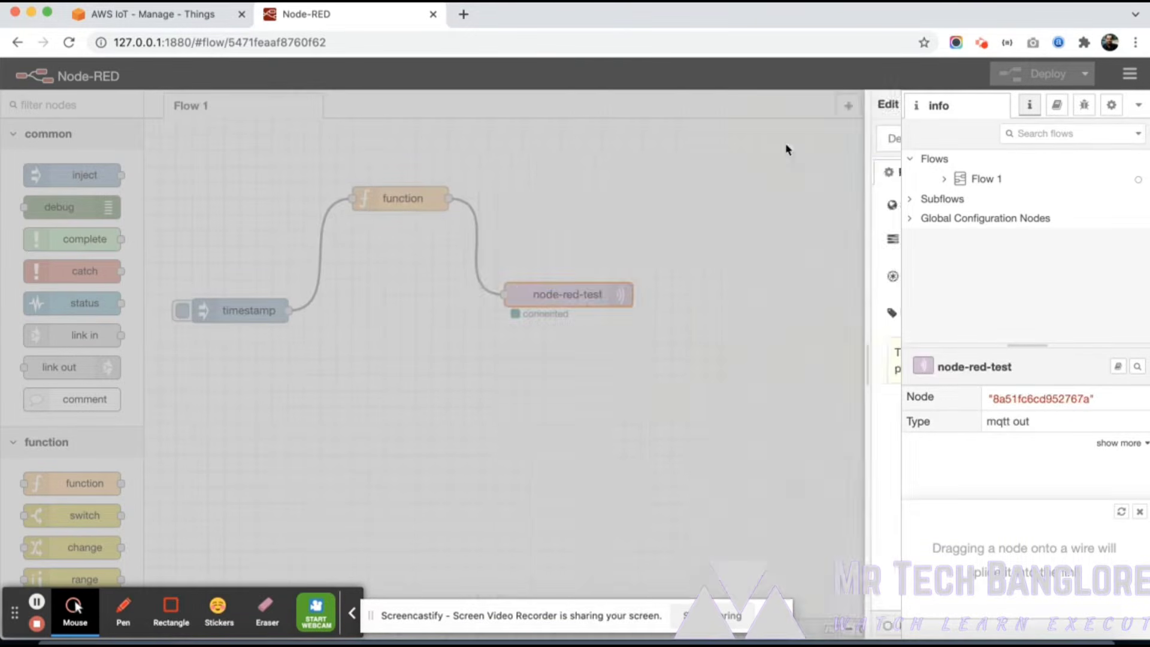
pyautogui.doubleClick(588, 294)
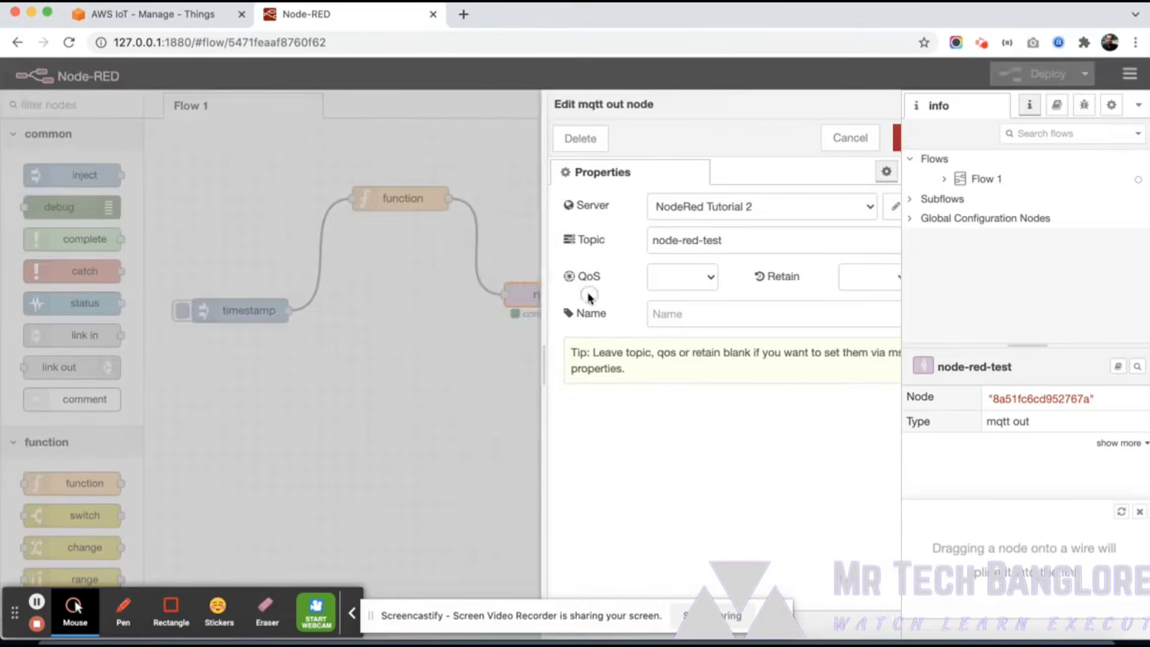
pyautogui.moveTo(592, 240); pyautogui.dragTo(674, 234)
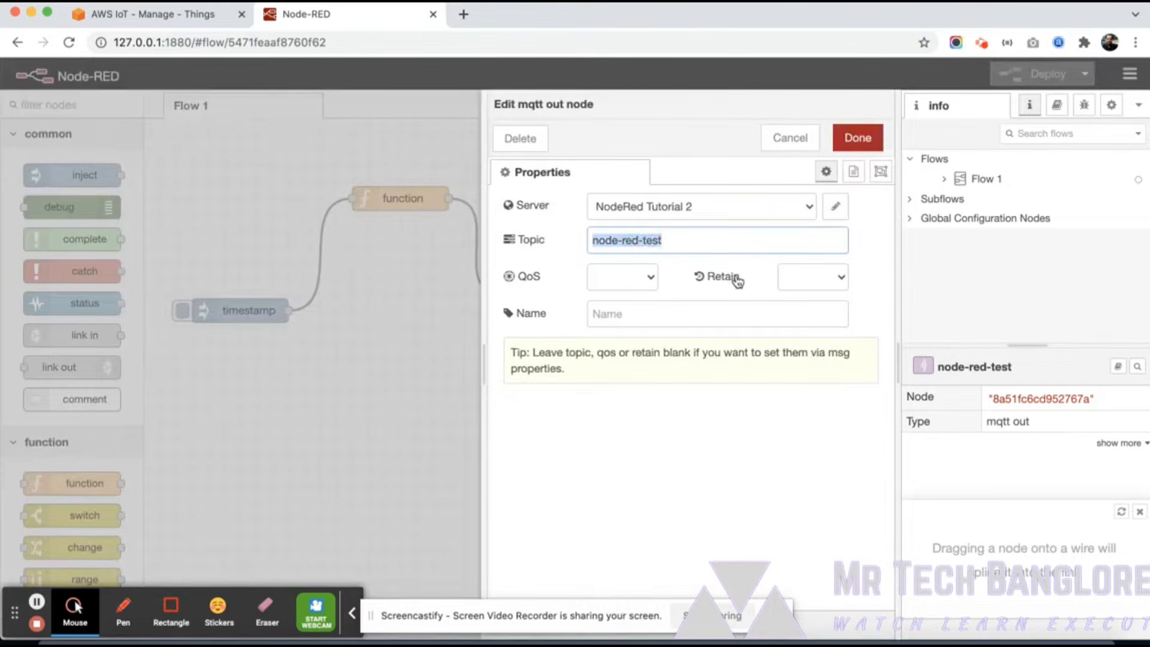
pyautogui.click(397, 299)
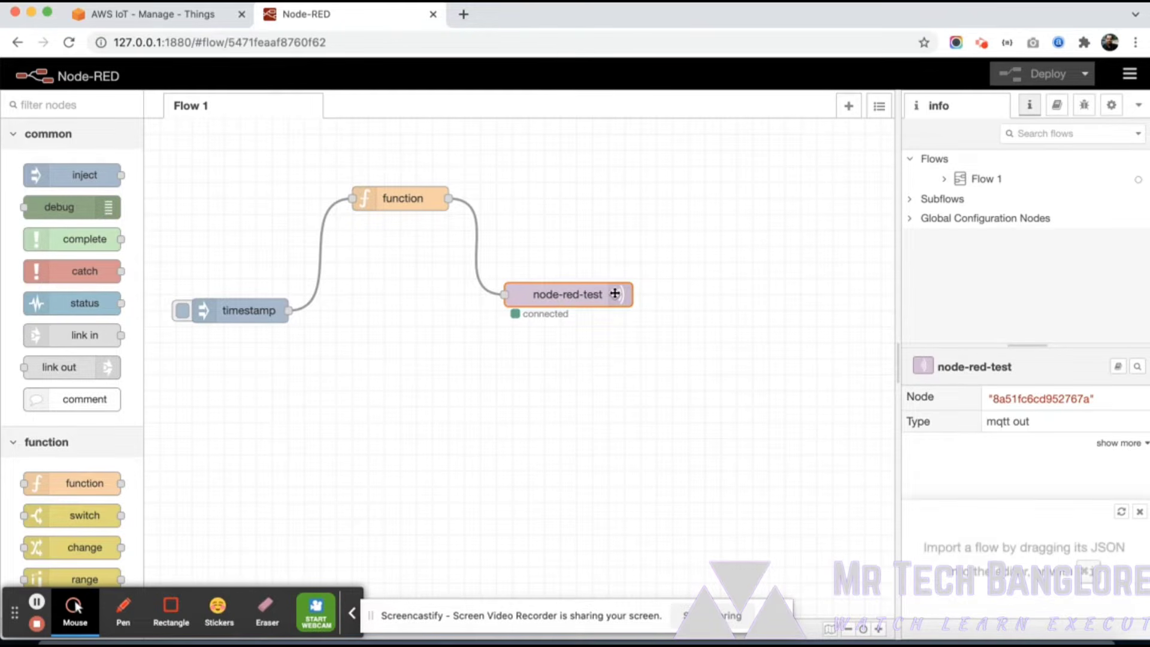
# Step: Switch to AWS IoT and open the MQTT test client
pyautogui.click(188, 13)
pyautogui.scroll(-4, 147, 379)
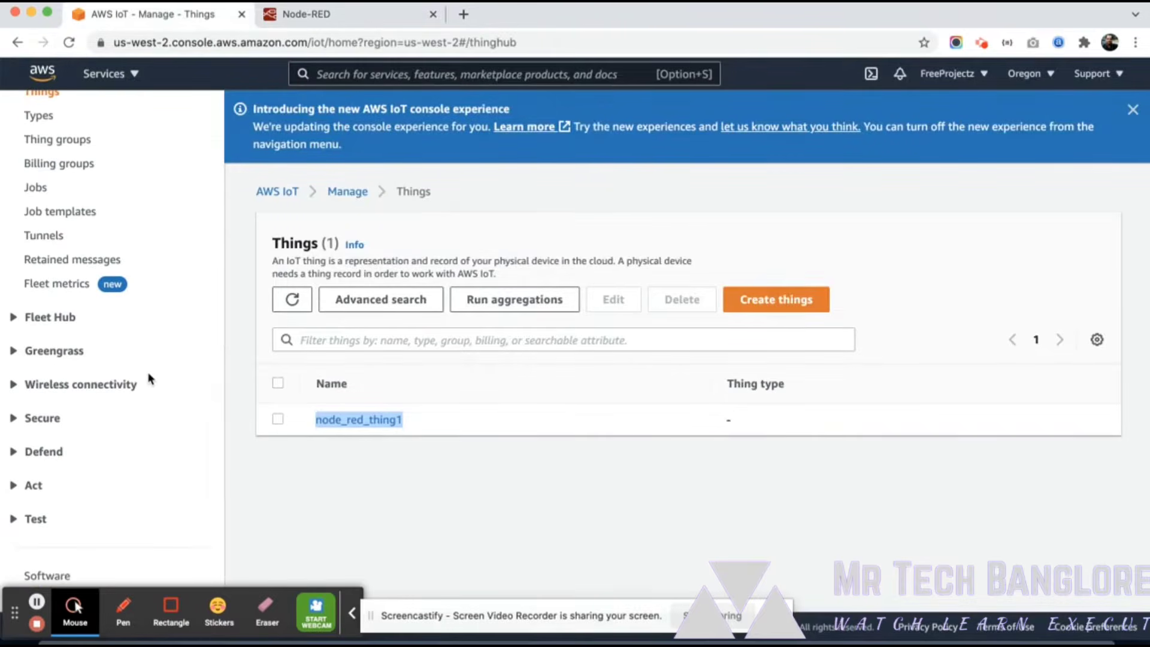
pyautogui.scroll(5, 149, 378)
pyautogui.click(57, 249)
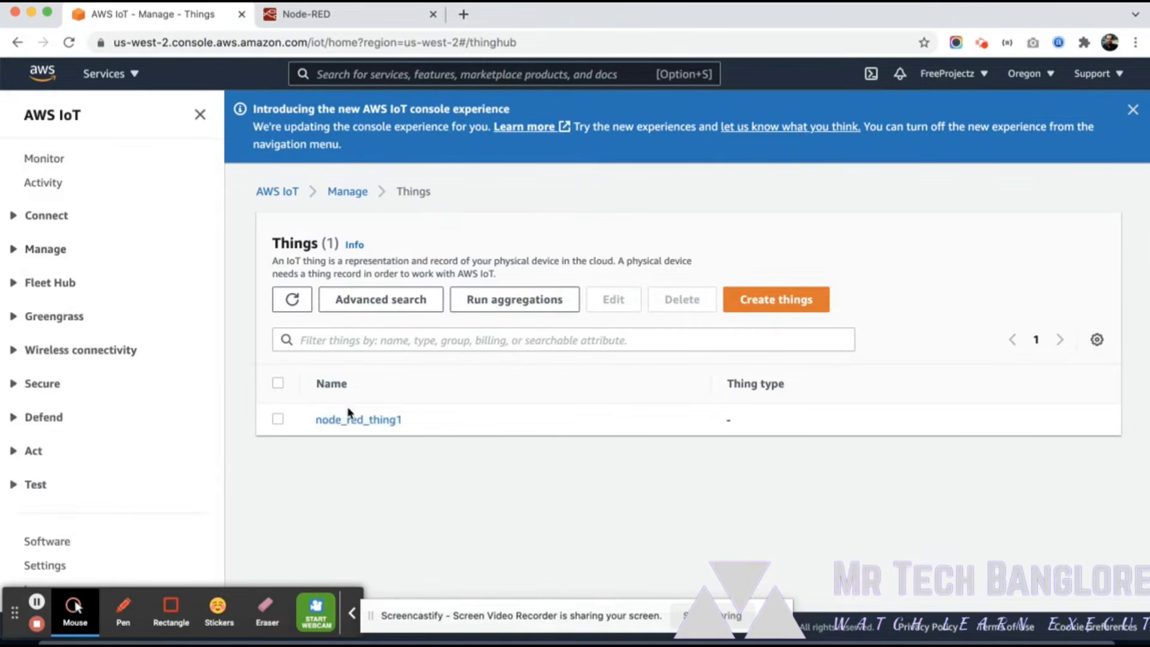
pyautogui.doubleClick(36, 452)
pyautogui.click(37, 483)
pyautogui.scroll(-3, 78, 474)
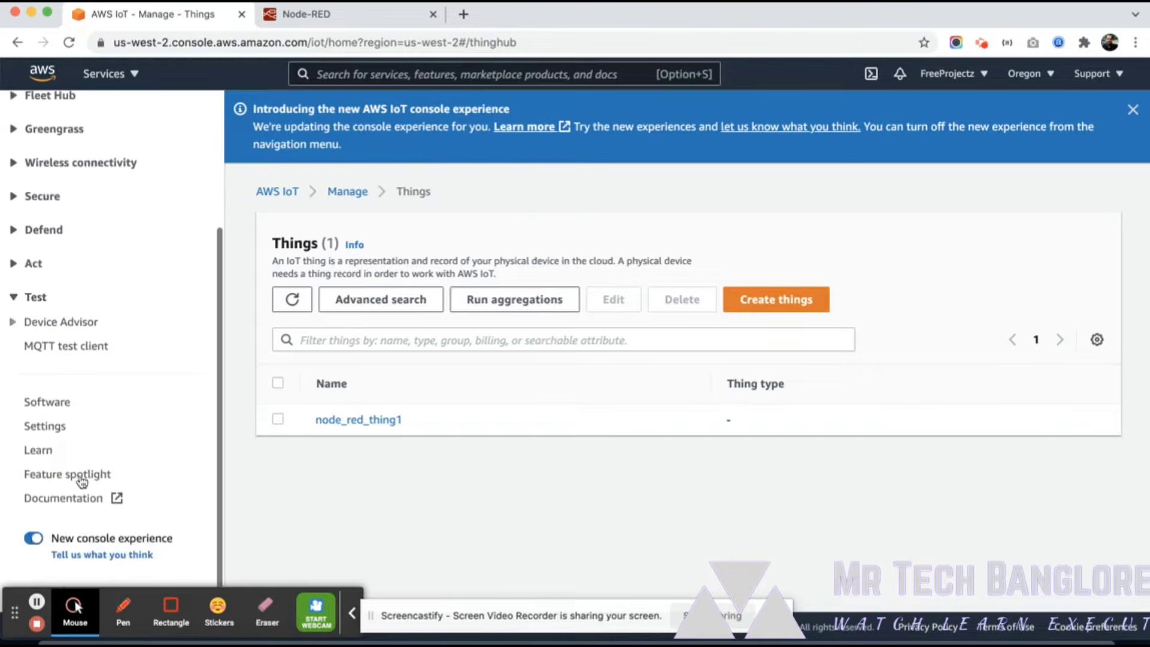
pyautogui.click(68, 350)
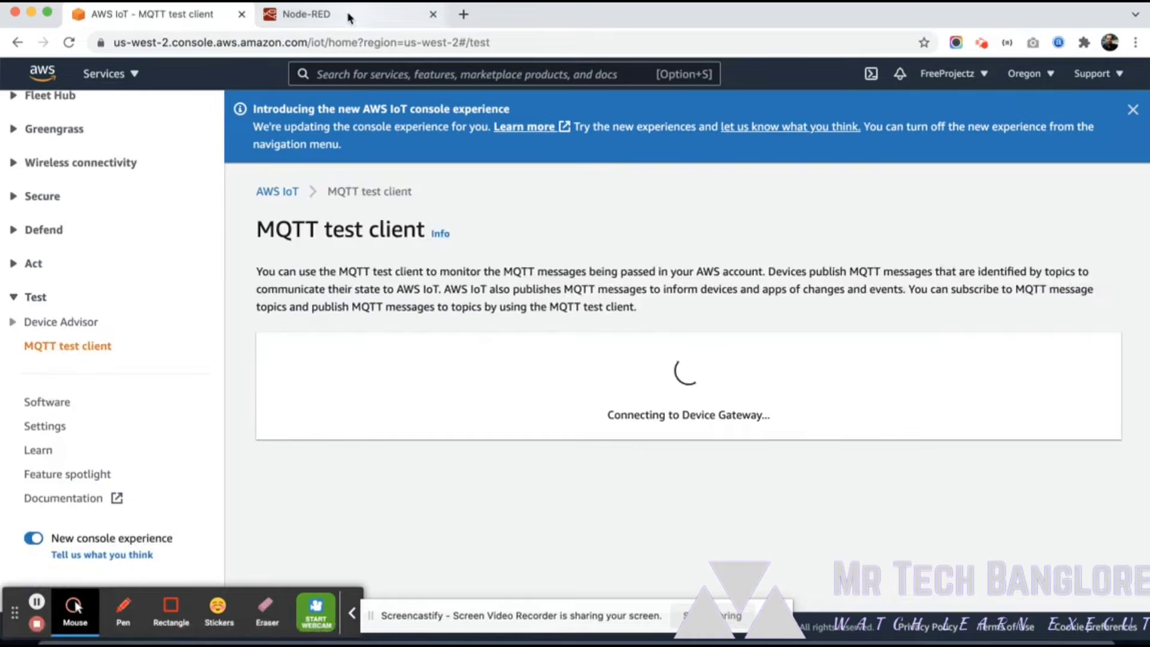
# Step: Switch to Node-RED and copy the topic name node-red-test from the MQTT output node
pyautogui.click(349, 18)
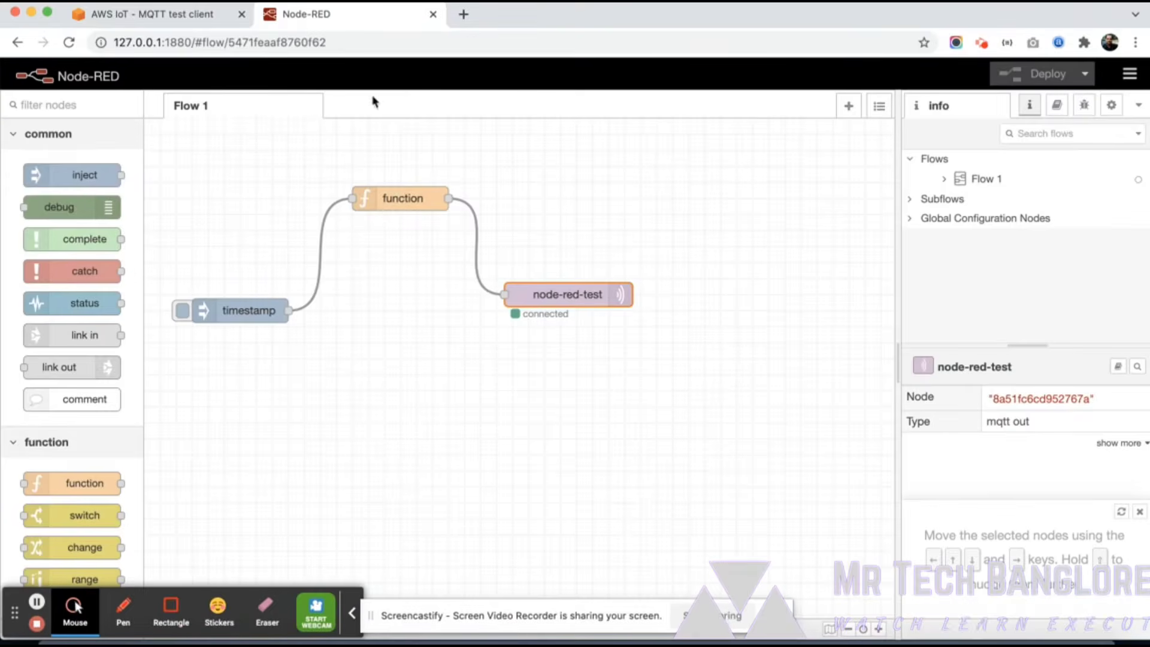
pyautogui.doubleClick(593, 293)
pyautogui.moveTo(687, 239); pyautogui.dragTo(526, 245)
pyautogui.press('super+c')
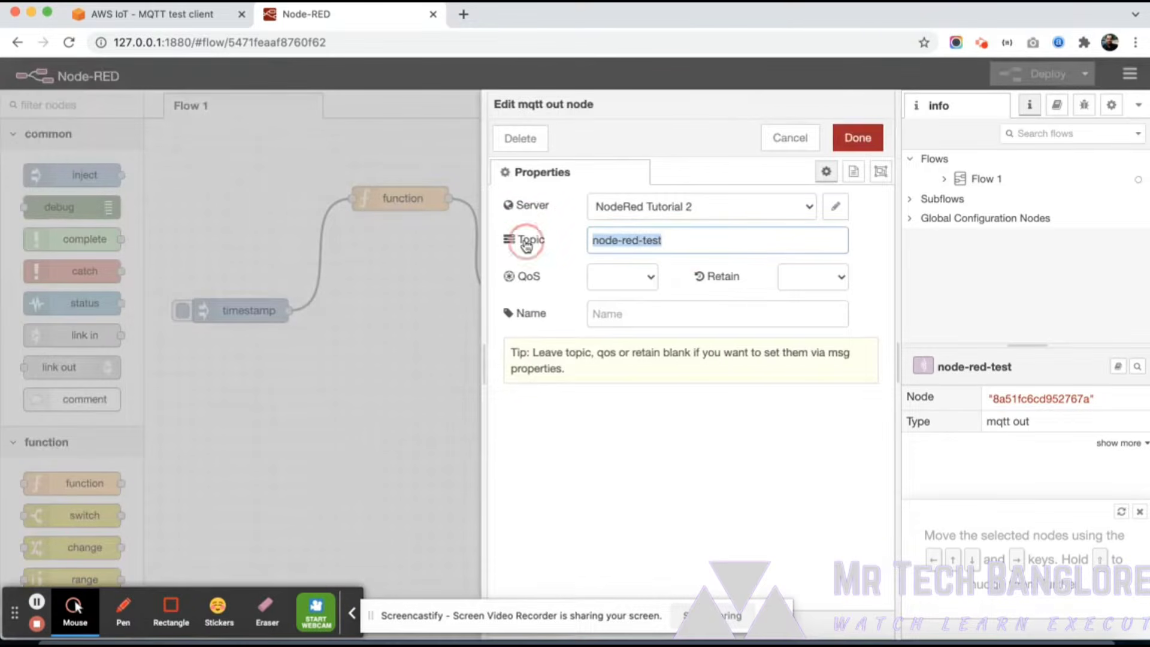
# Step: Subscribe to the copied topic node-red-test in the AWS IoT MQTT test client
pyautogui.click(164, 18)
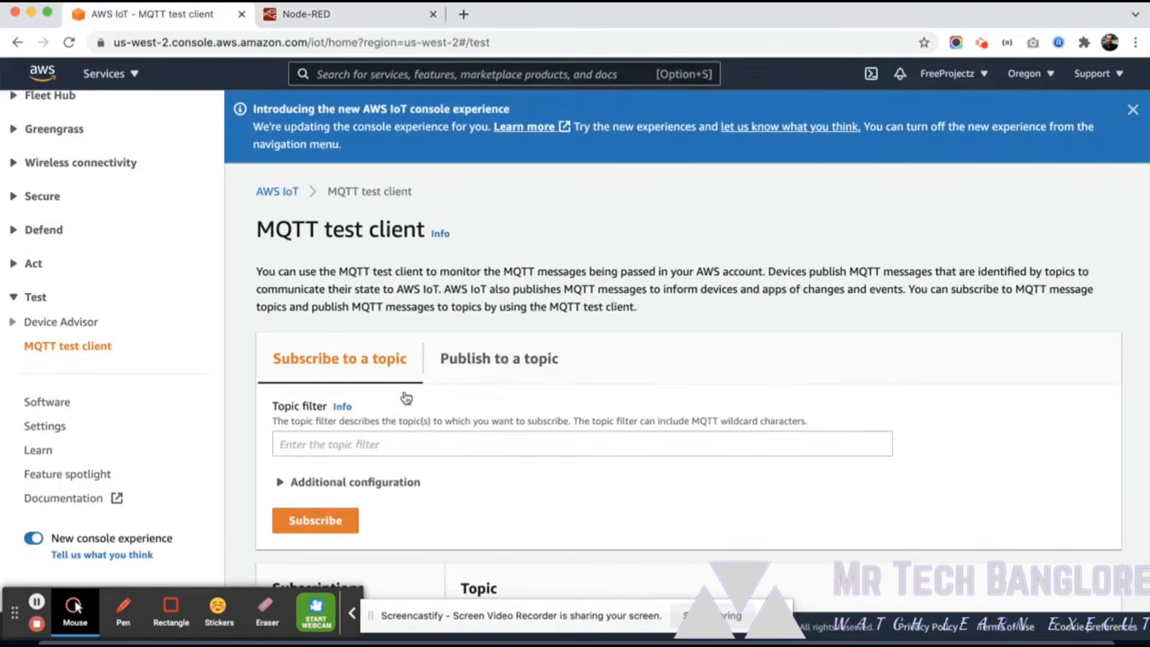
pyautogui.click(390, 442)
pyautogui.press('super+v')
pyautogui.scroll(-3, 336, 479)
pyautogui.click(315, 353)
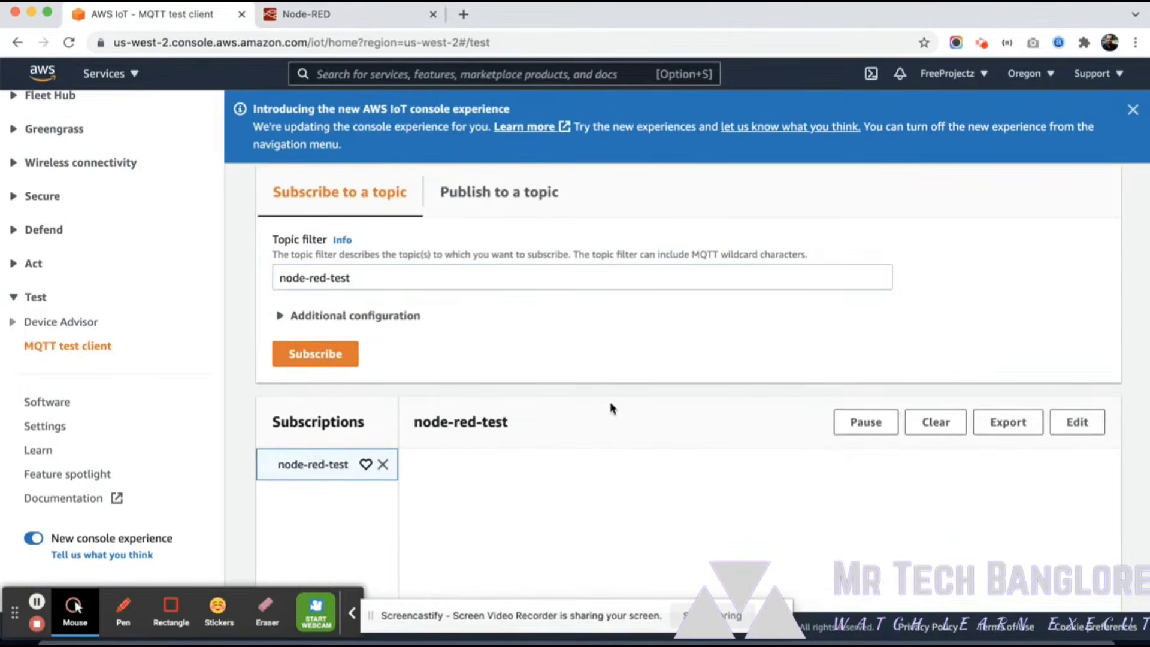
pyautogui.scroll(-2, 610, 401)
# Step: Close the MQTT node editor in Node-RED, trigger the timestamp inject node and check for the message in the AWS IoT test client
pyautogui.click(331, 18)
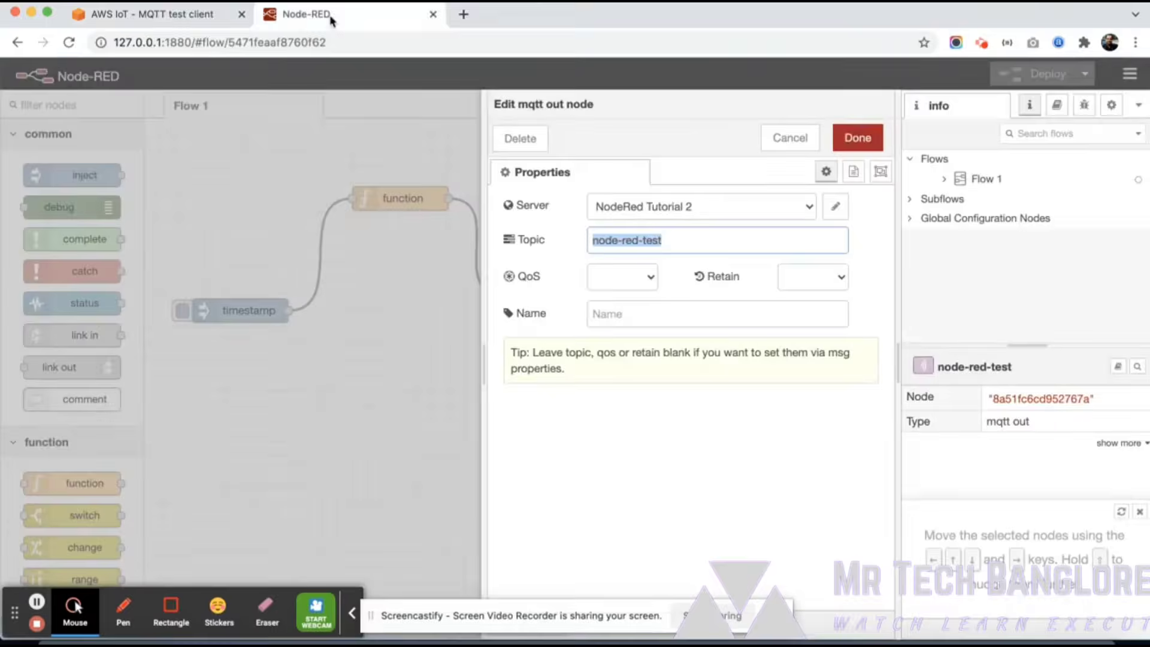
pyautogui.click(375, 331)
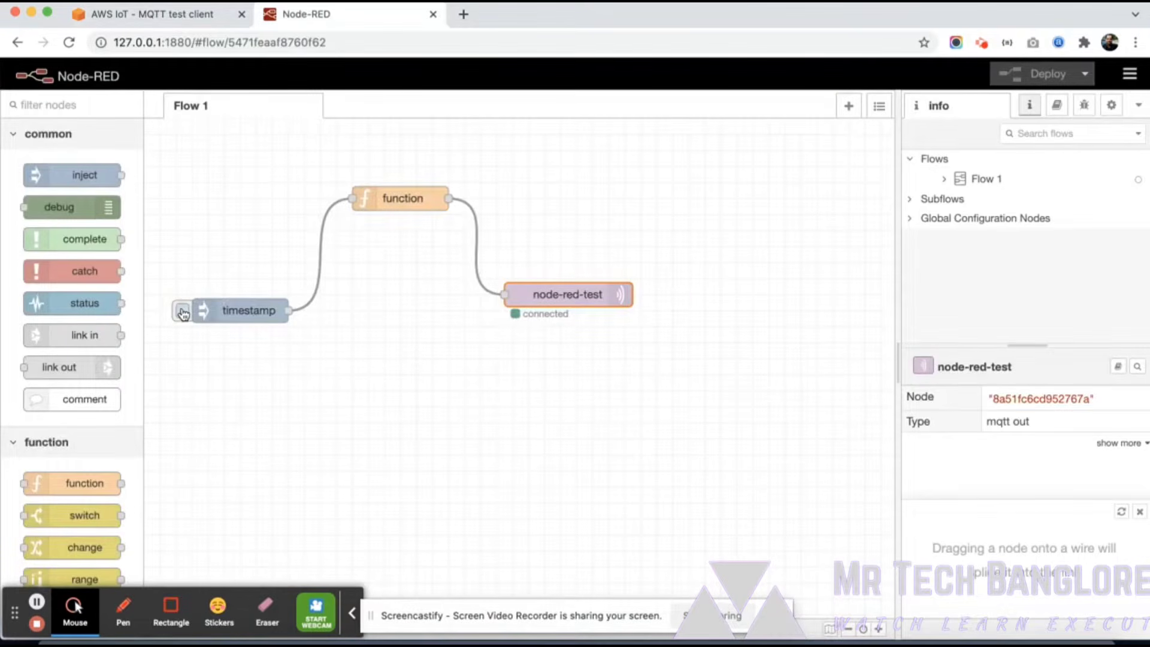
pyautogui.click(183, 311)
pyautogui.click(135, 15)
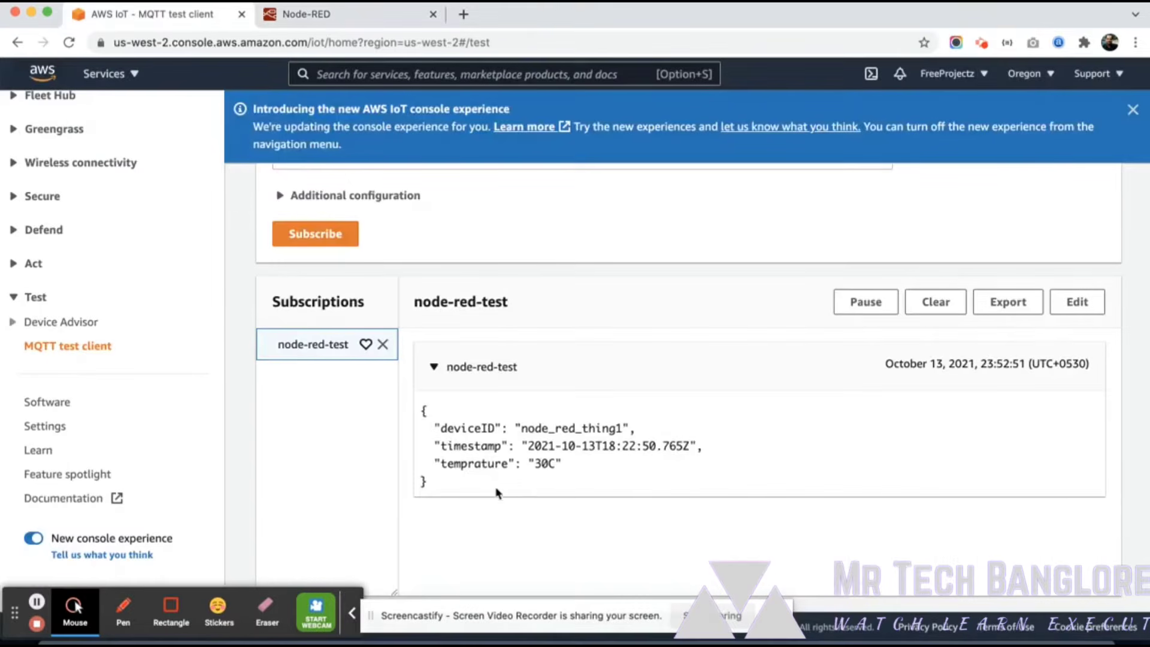
# Step: Trigger the timestamp inject node in Node-RED again and compare the messages received in the AWS IoT MQTT test client
pyautogui.moveTo(440, 427); pyautogui.dragTo(659, 466)
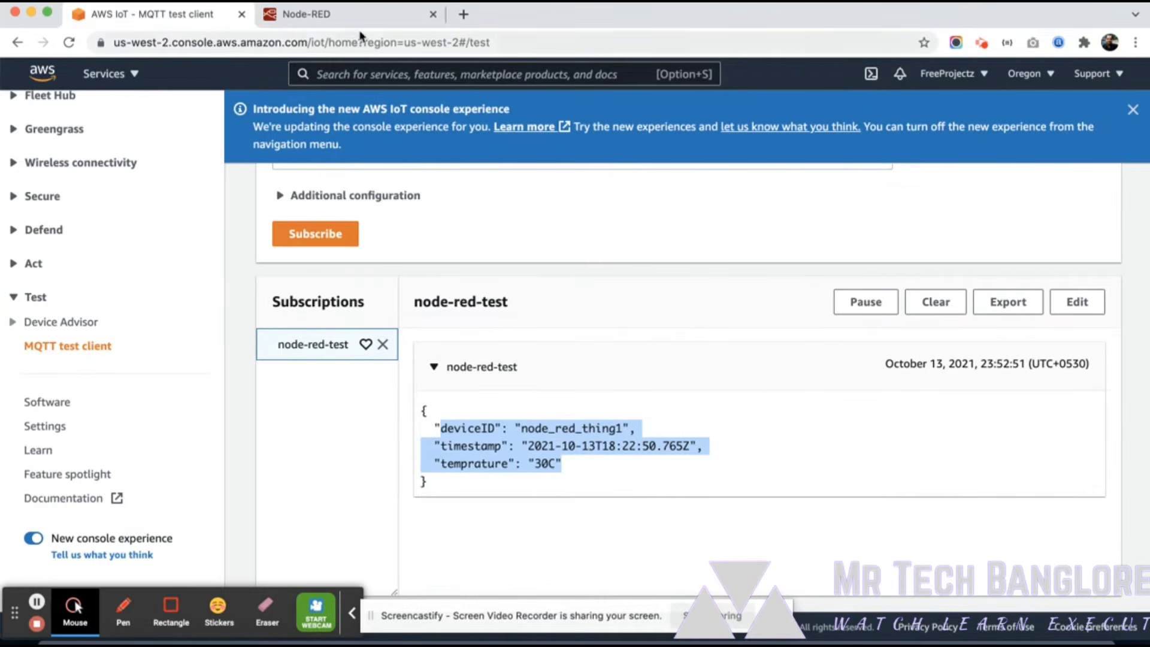
pyautogui.click(629, 444)
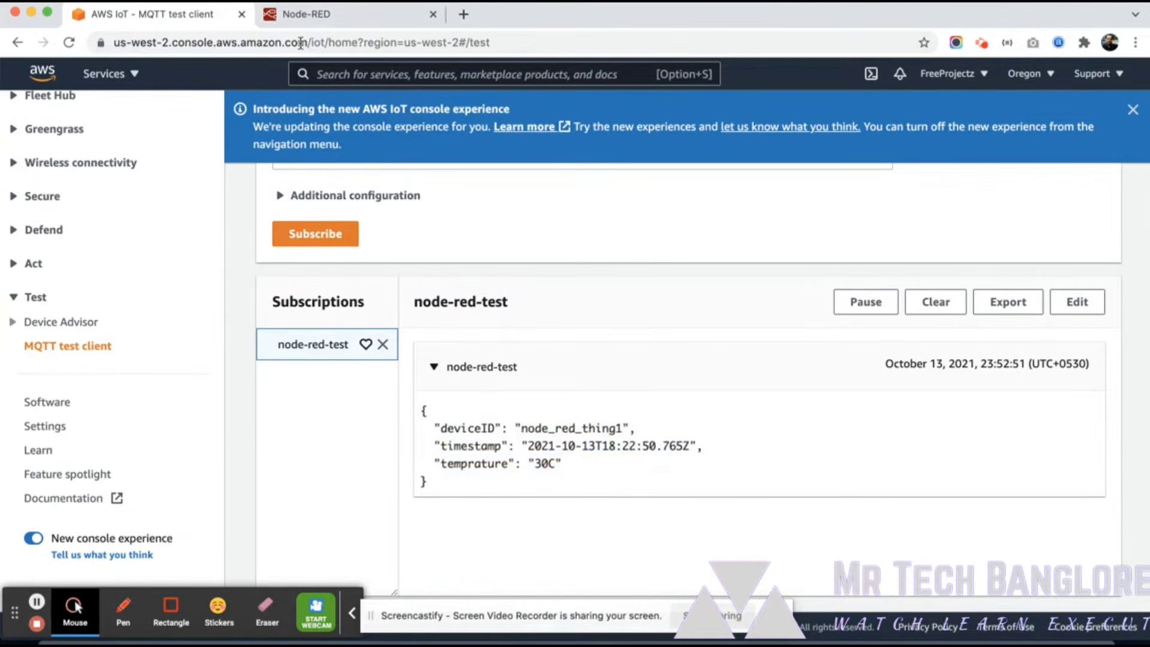
pyautogui.click(306, 16)
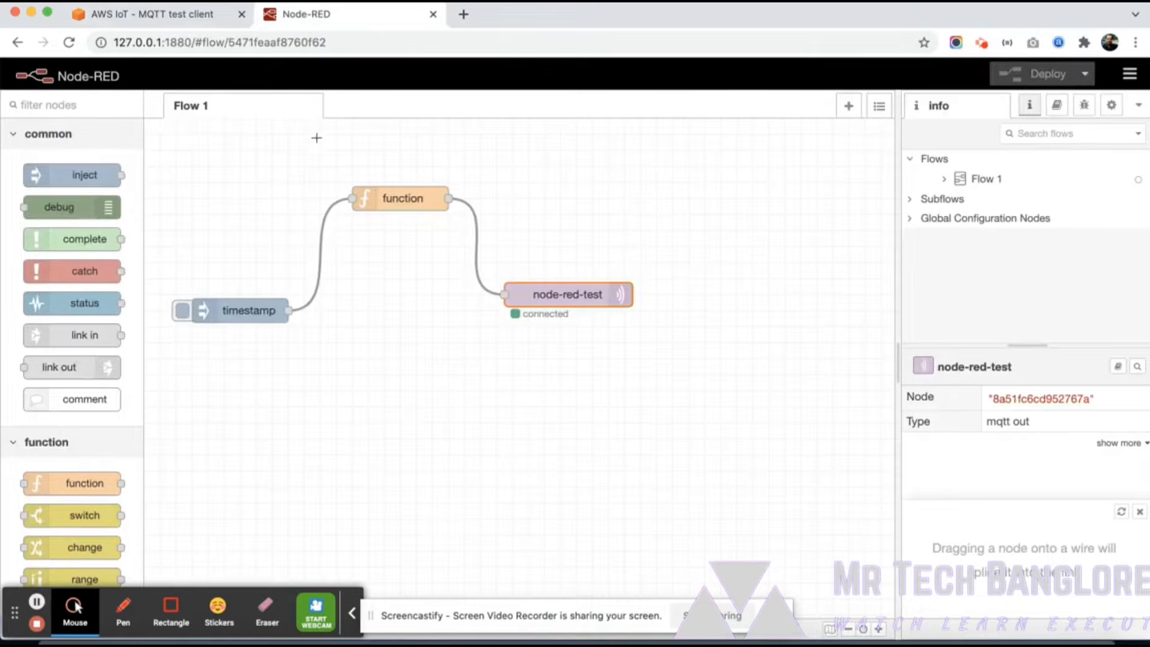
pyautogui.click(187, 313)
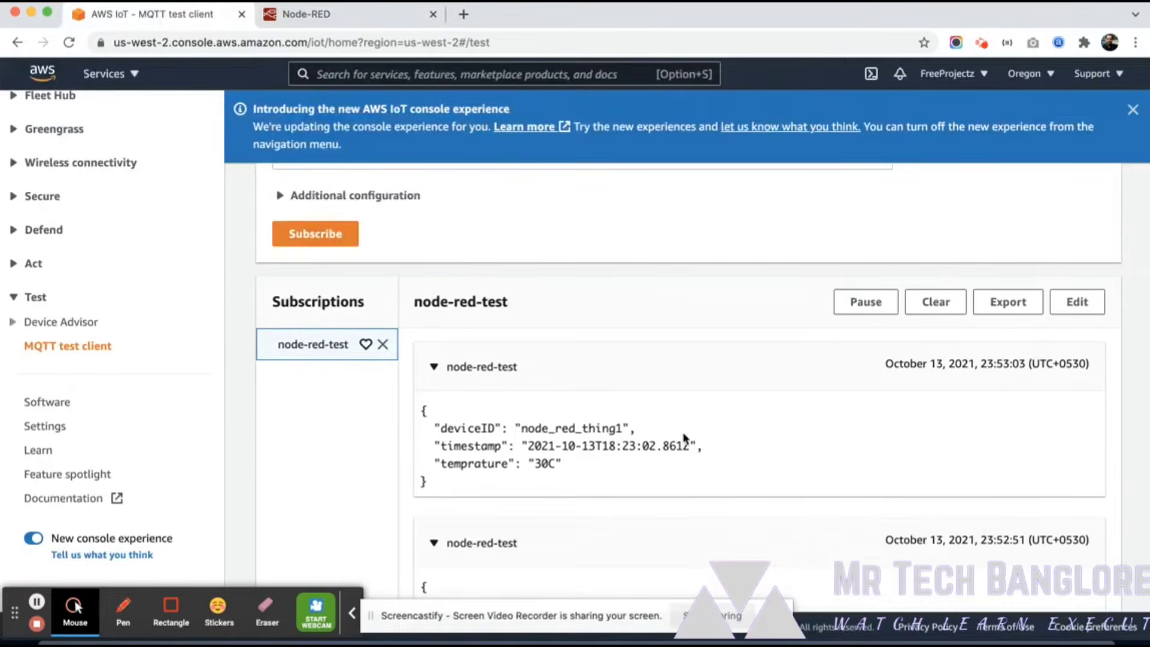
pyautogui.scroll(-2, 683, 440)
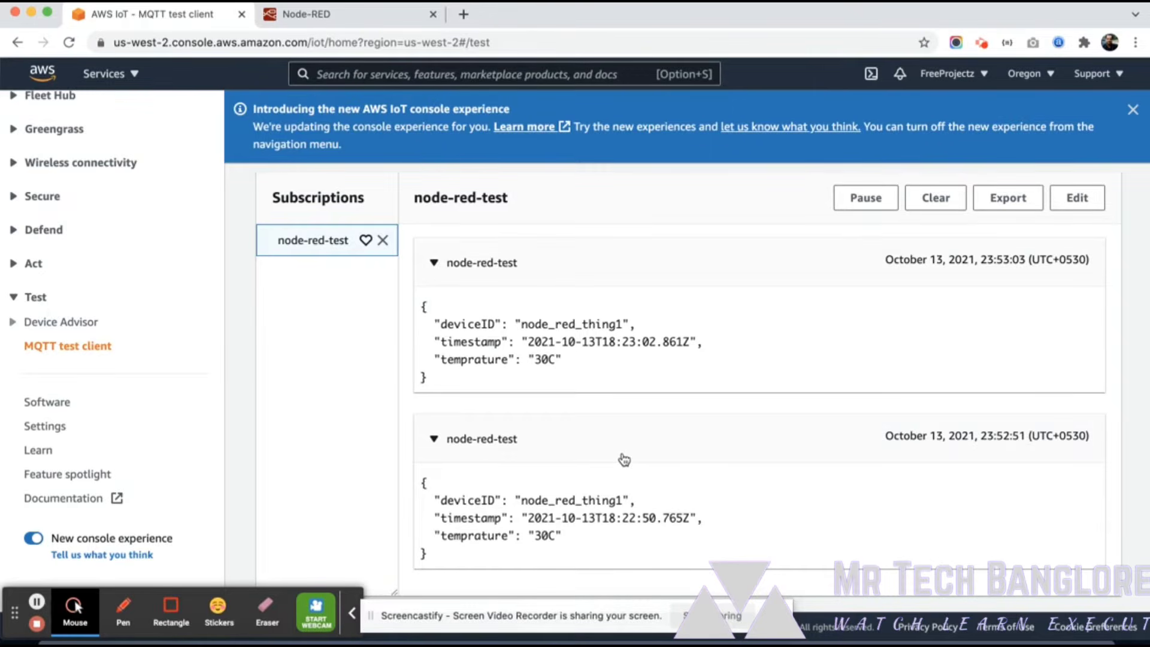
pyautogui.scroll(3, 623, 458)
pyautogui.scroll(-3, 638, 359)
pyautogui.scroll(6, 650, 360)
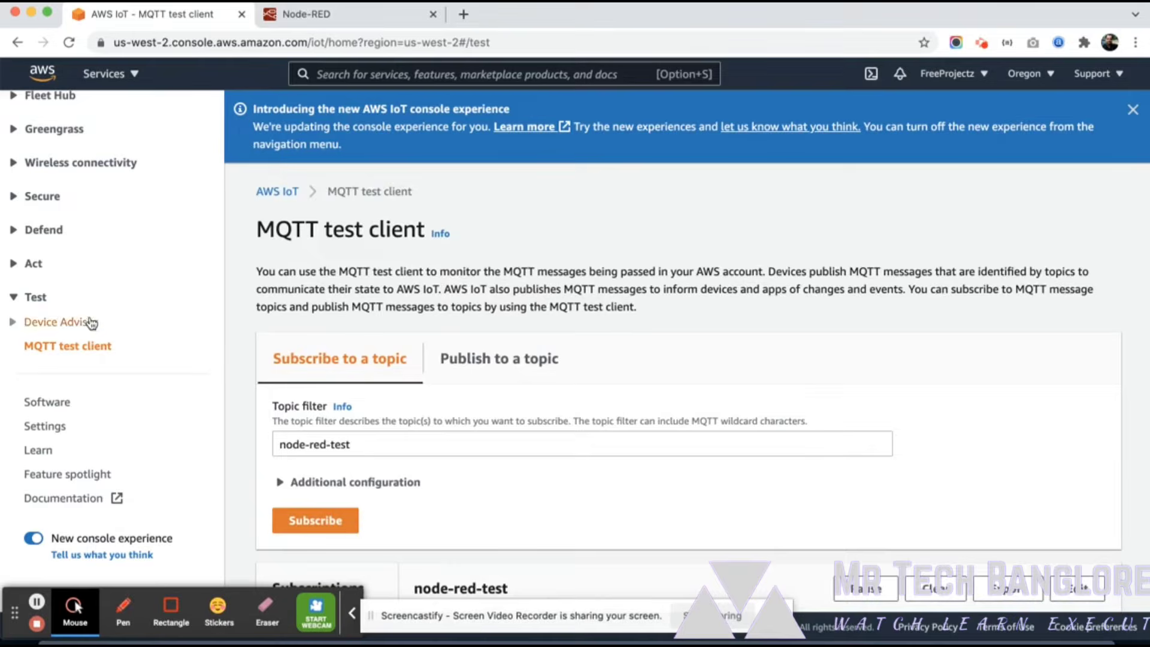
# Step: Open the AWS IoT rules page and start creating a new rule
pyautogui.click(35, 264)
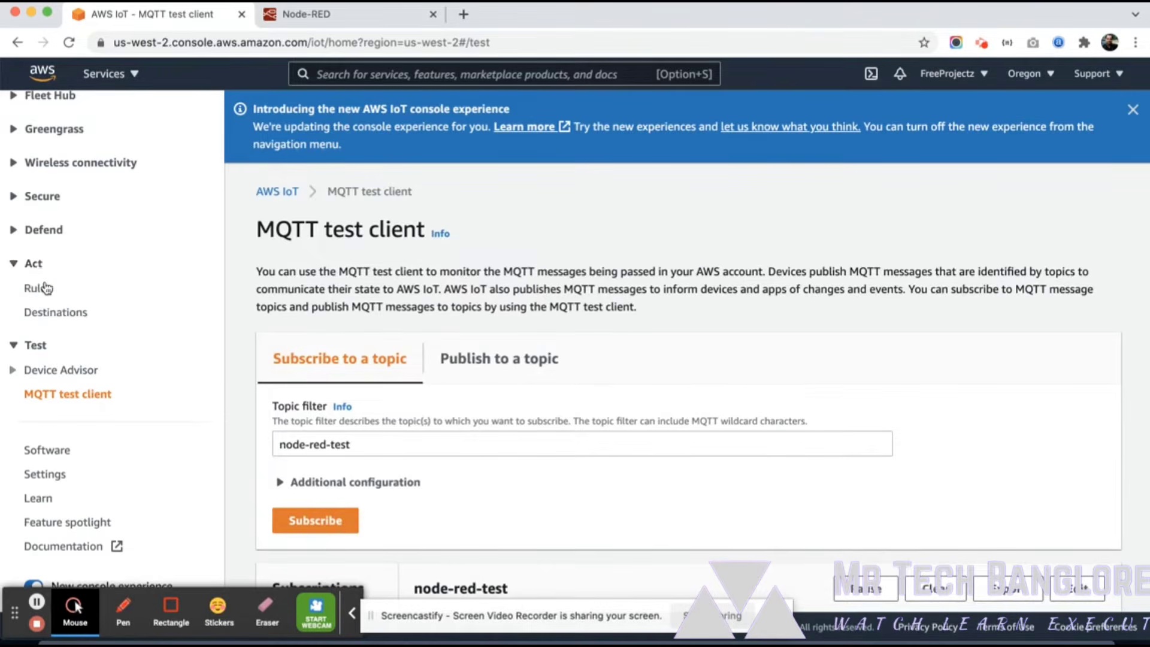
pyautogui.click(46, 293)
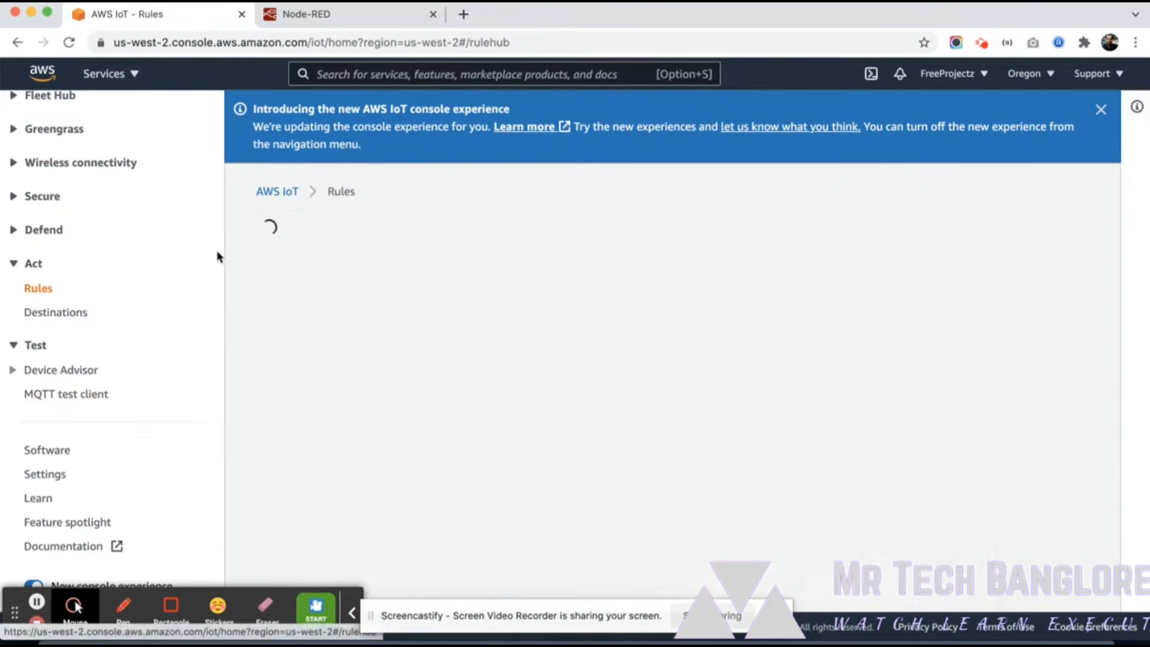
pyautogui.scroll(-2, 661, 390)
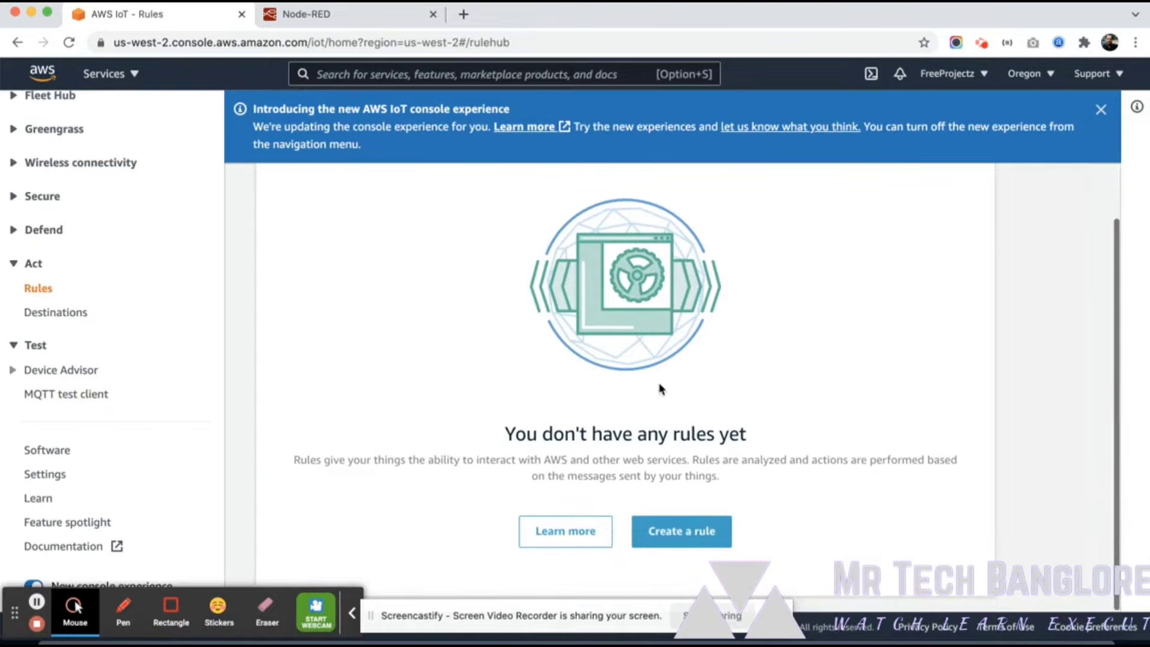
pyautogui.click(683, 534)
pyautogui.scroll(-2, 686, 539)
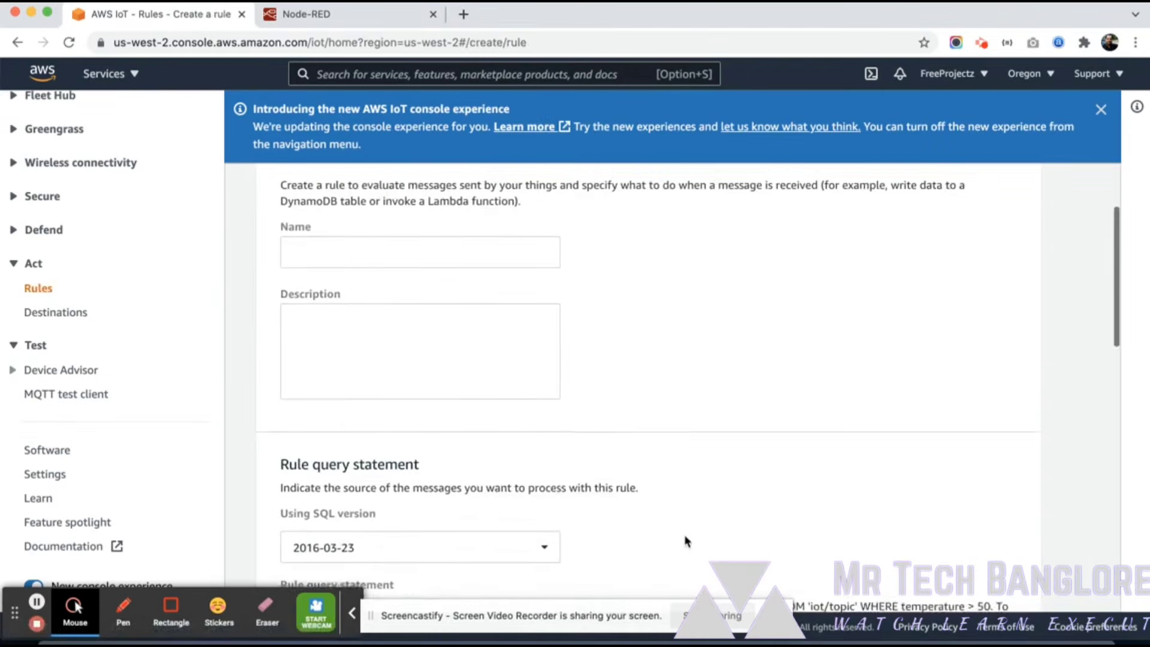
# Step: Name the rule node_red_message_save_rule
pyautogui.click(429, 244)
pyautogui.write('Node')
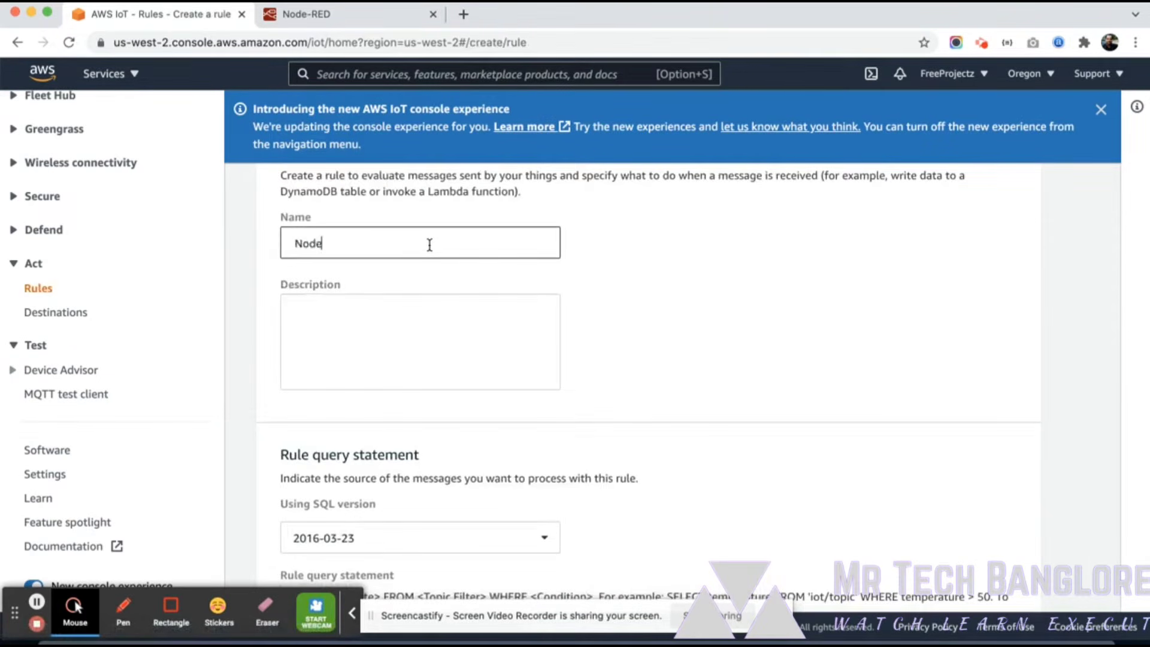
pyautogui.write('-t')
pyautogui.press('BackSpace')
pyautogui.press('BackSpace')
pyautogui.press('BackSpace')
pyautogui.press('BackSpace')
pyautogui.write('node_red_message')
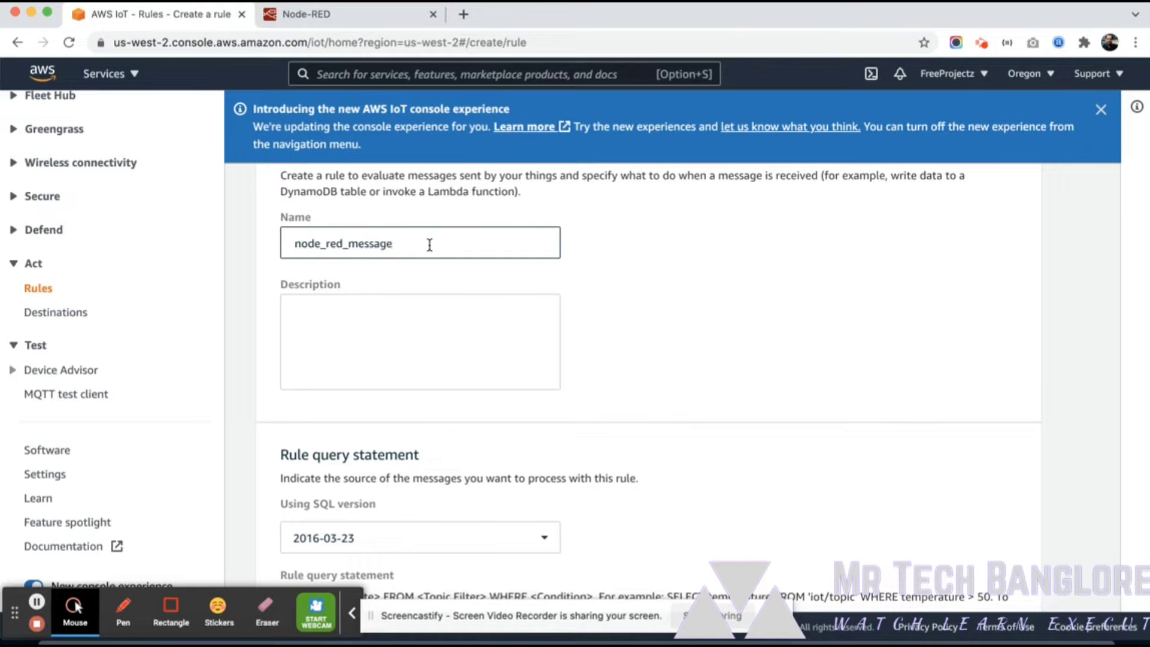
pyautogui.write('_save_rule')
# Step: Describe the rule as "This will save message in dynamo DB"
pyautogui.click(383, 336)
pyautogui.write('This ')
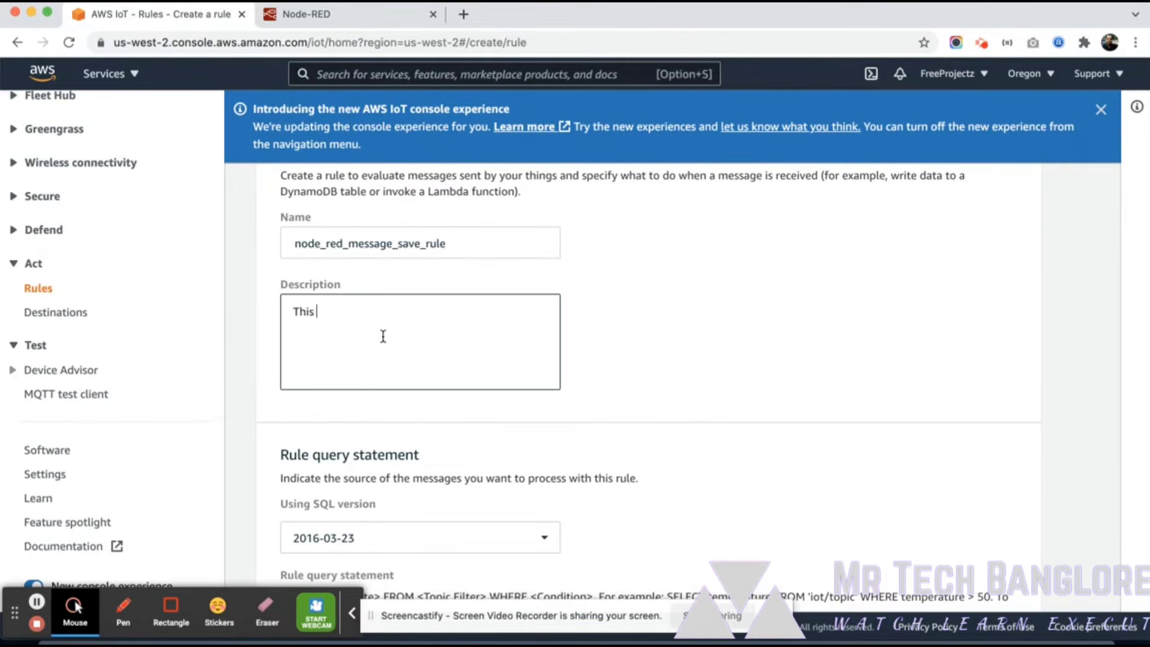
pyautogui.write('will save message in dynamo DB')
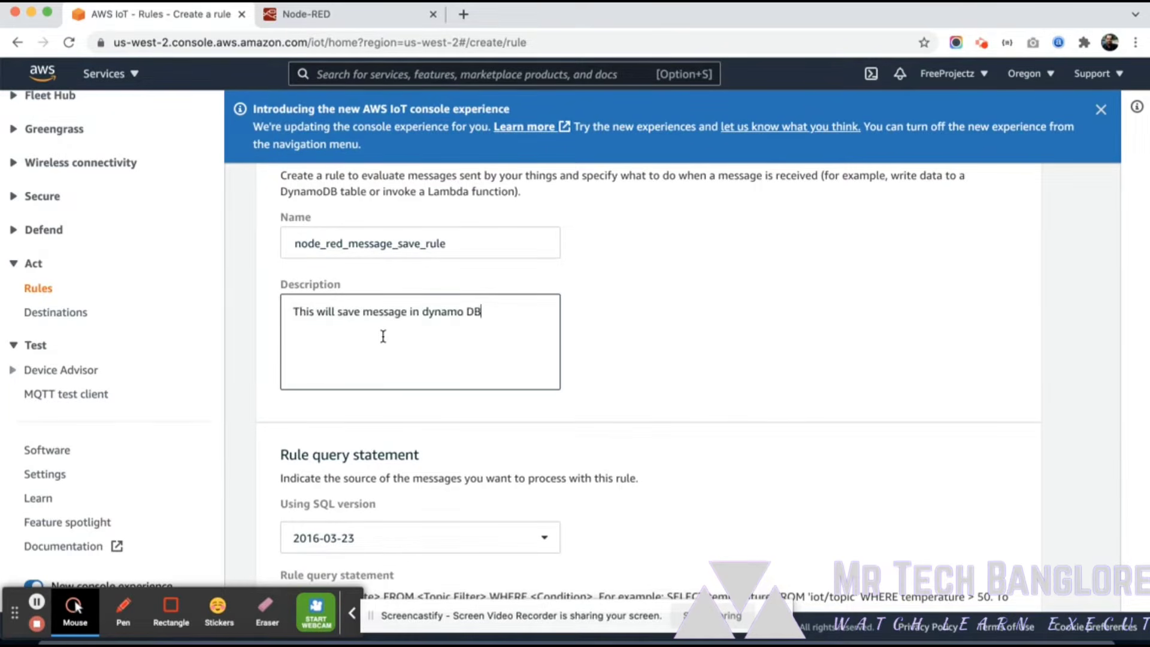
# Step: Place the cursor at the topic in the rule query, switch to Node-RED and copy the topic node-red-test from the MQTT output node
pyautogui.scroll(-5, 383, 336)
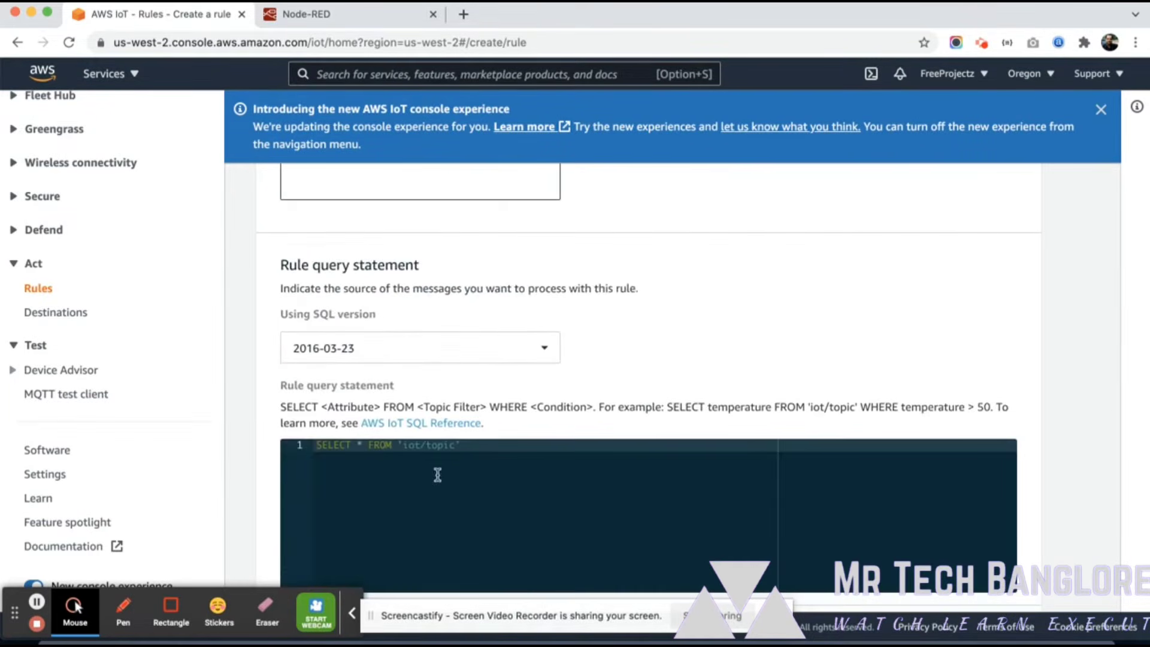
pyautogui.scroll(-3, 360, 419)
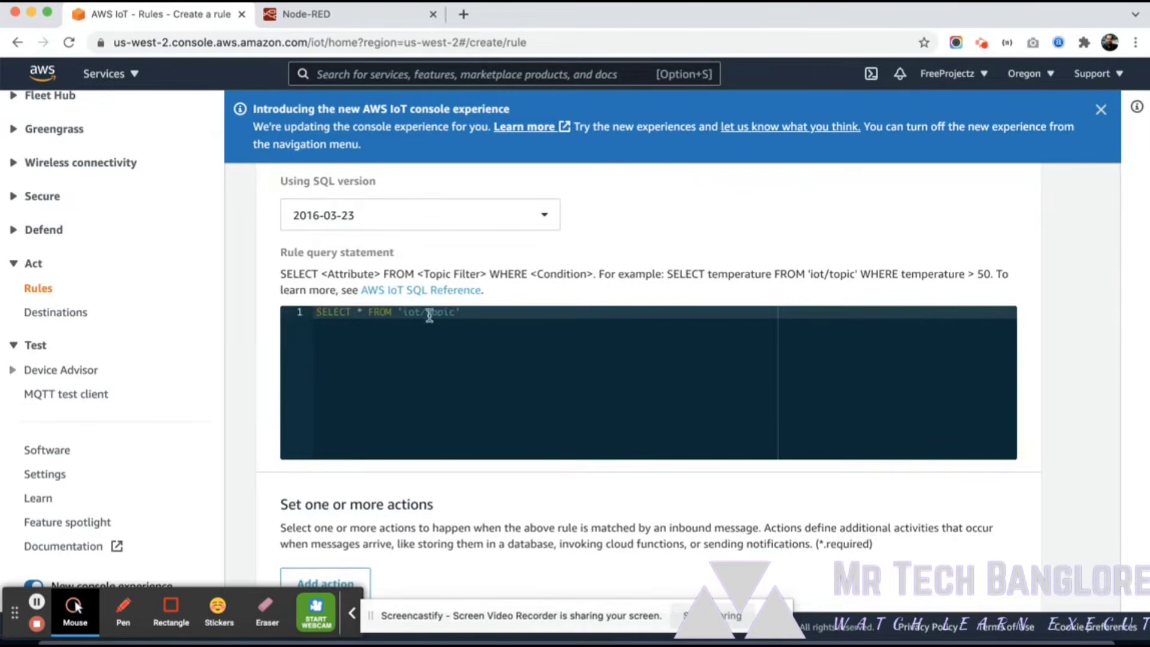
pyautogui.click(457, 312)
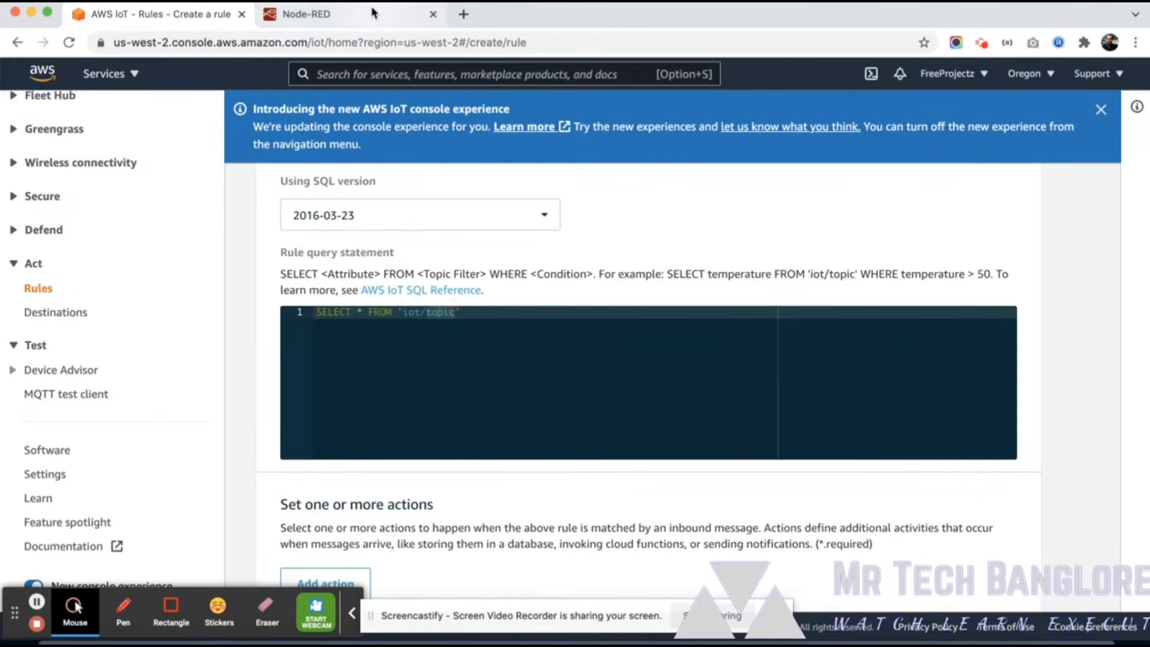
pyautogui.click(306, 13)
pyautogui.click(573, 294)
pyautogui.doubleClick(573, 293)
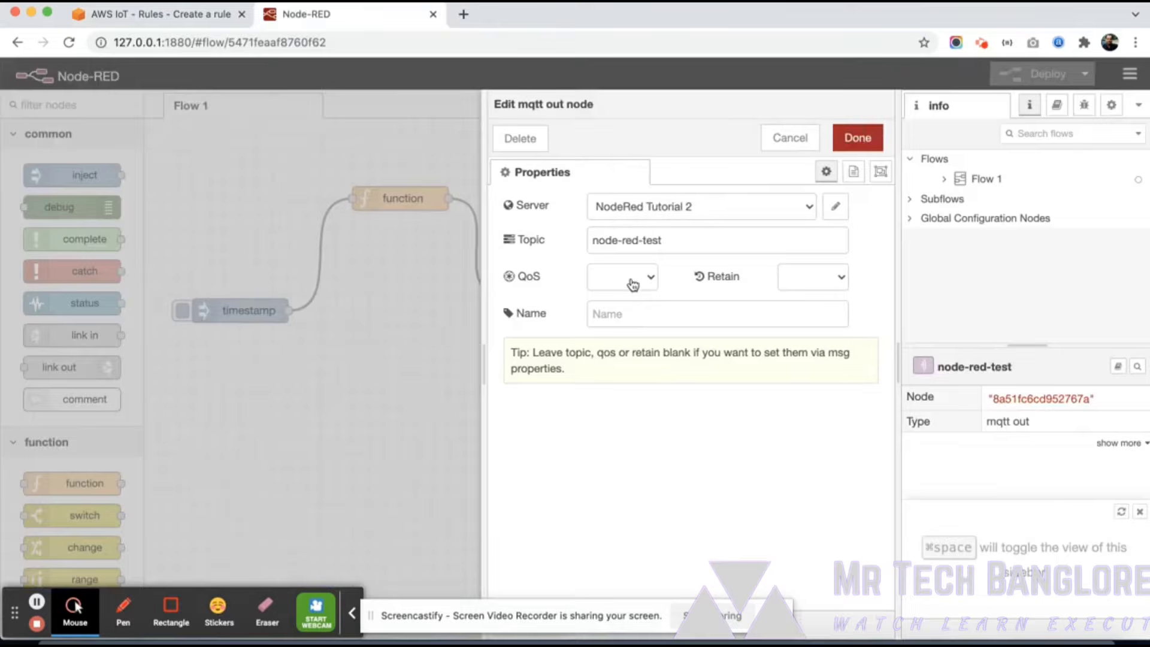
pyautogui.tripleClick(649, 234)
pyautogui.press('super+c')
# Step: Switch back to AWS IoT and replace iot/topic in the rule query statement with the copied topic node-red-test
pyautogui.click(171, 14)
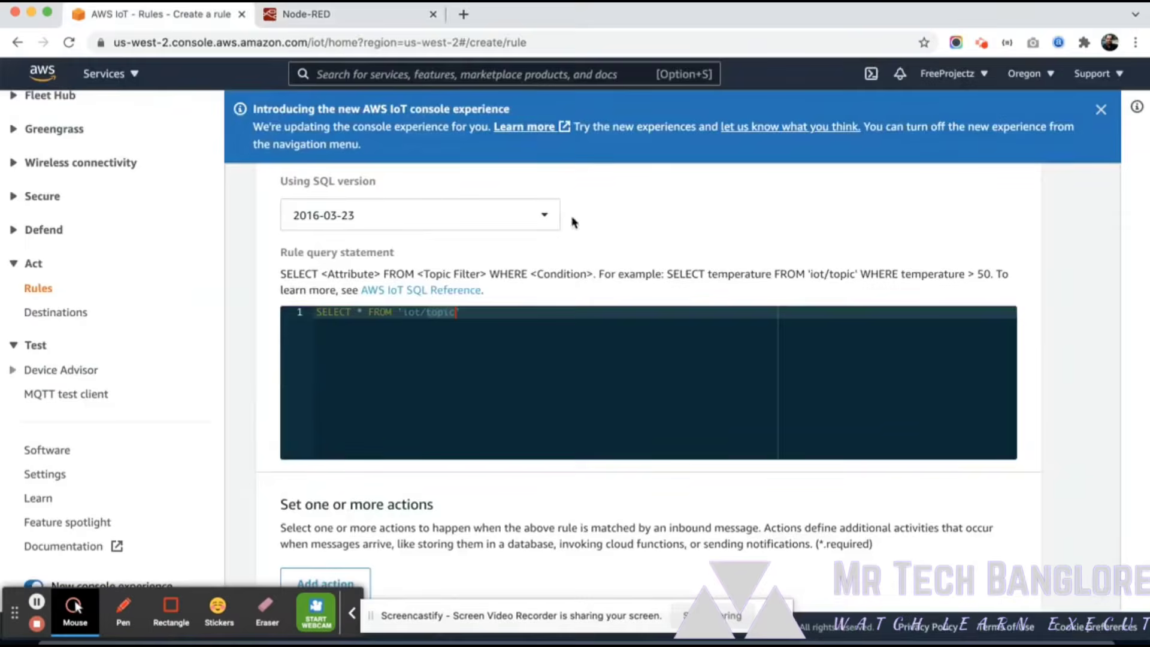
pyautogui.press('BackSpace')
pyautogui.press('BackSpace')
pyautogui.press('BackSpace')
pyautogui.press('BackSpace')
pyautogui.press('BackSpace')
pyautogui.press('BackSpace')
pyautogui.press('BackSpace')
pyautogui.press('BackSpace')
pyautogui.press('super+v')
# Step: Add the action that splits the message into multiple columns of a DynamoDB table (DynamoDBv2) and proceed to its configuration
pyautogui.scroll(-5, 410, 313)
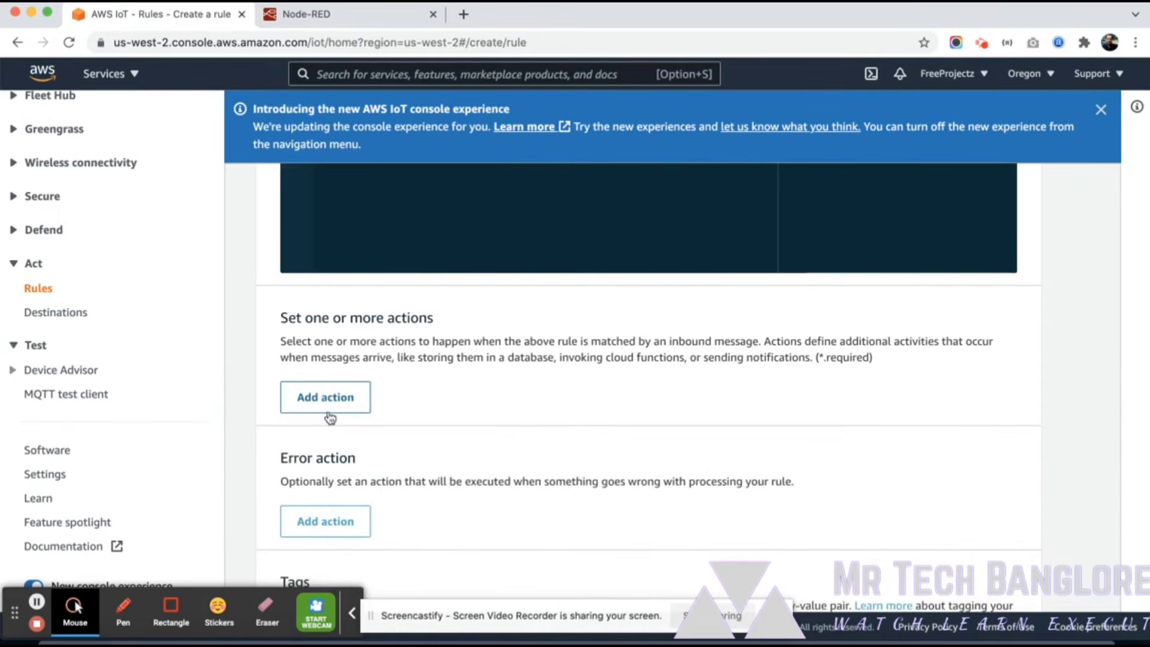
pyautogui.click(335, 405)
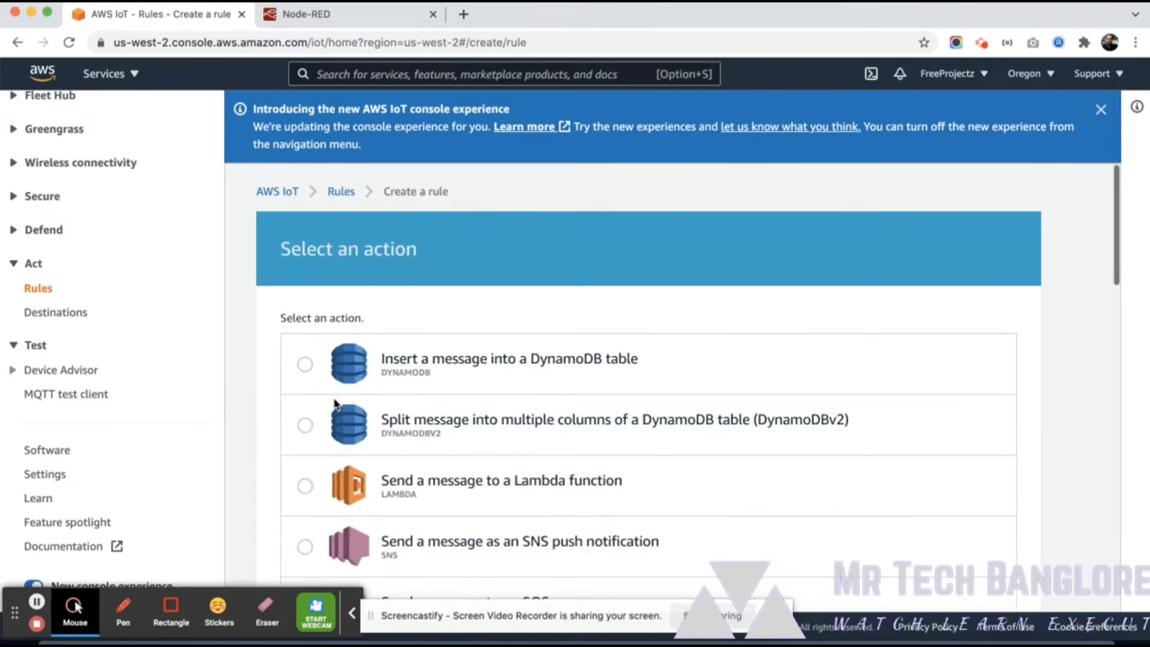
pyautogui.scroll(-4, 441, 393)
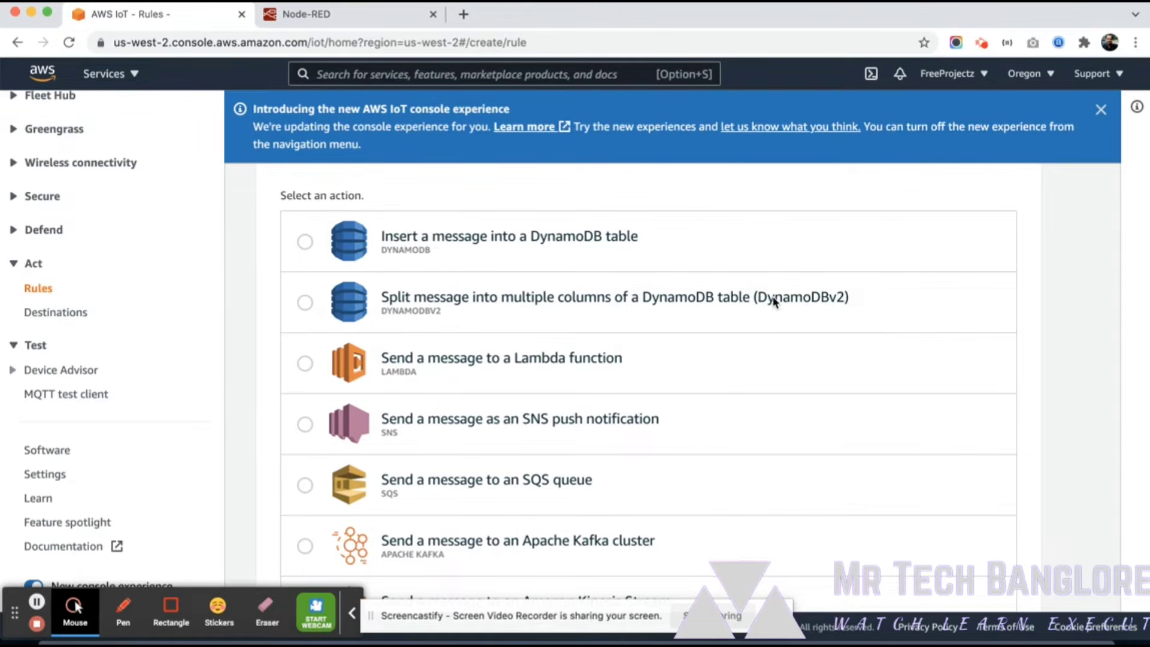
pyautogui.click(305, 302)
pyautogui.scroll(-15, 564, 365)
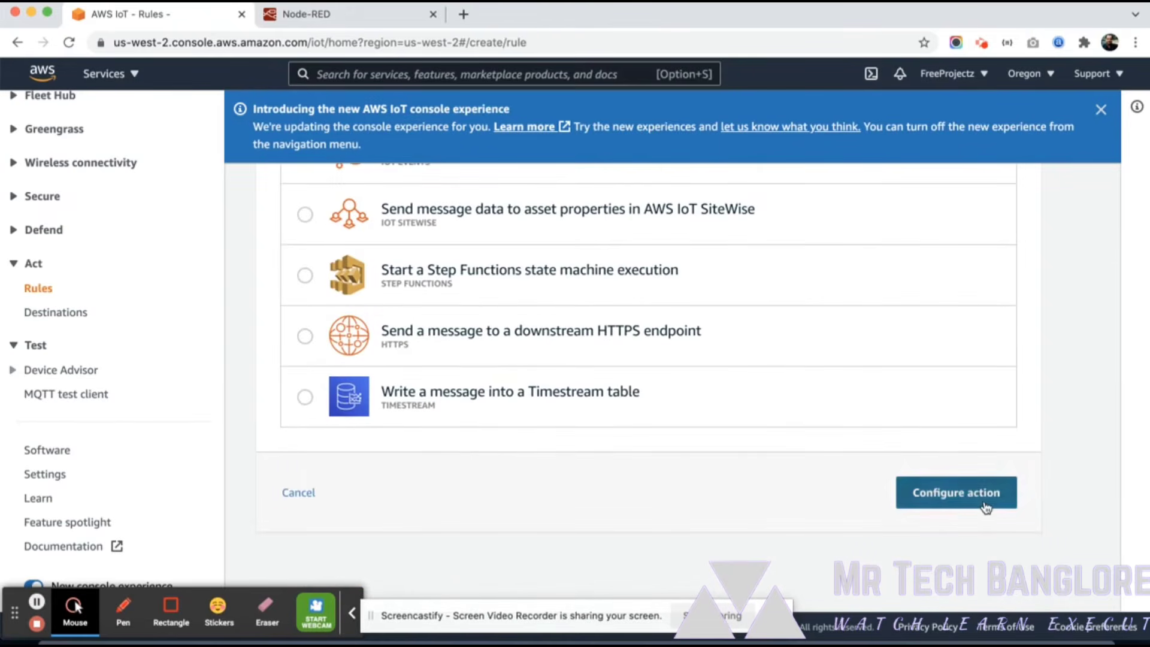
pyautogui.click(985, 507)
# Step: Create a new resource for the action's table name and start a new table in DynamoDB
pyautogui.scroll(-3, 615, 376)
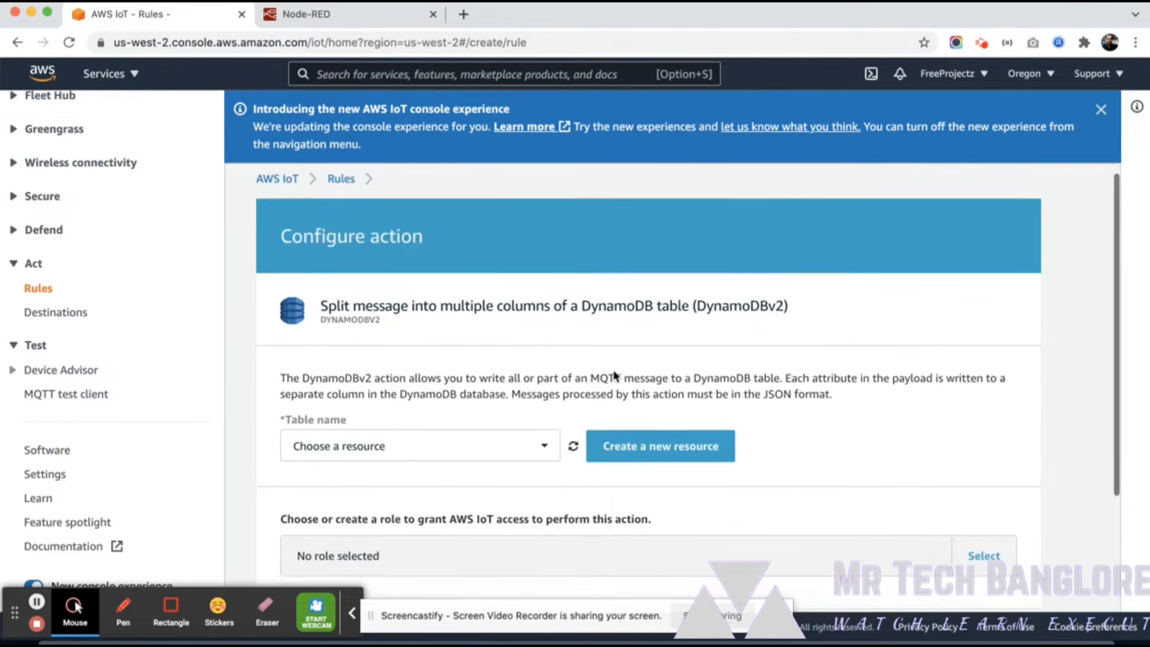
pyautogui.click(540, 326)
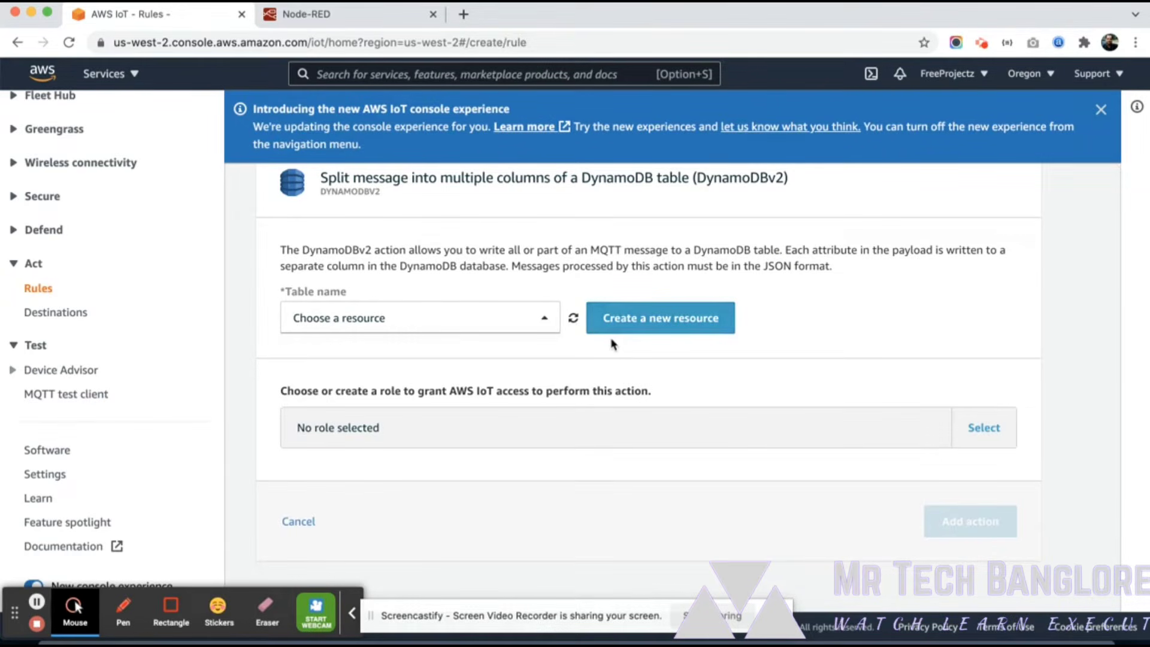
pyautogui.click(639, 325)
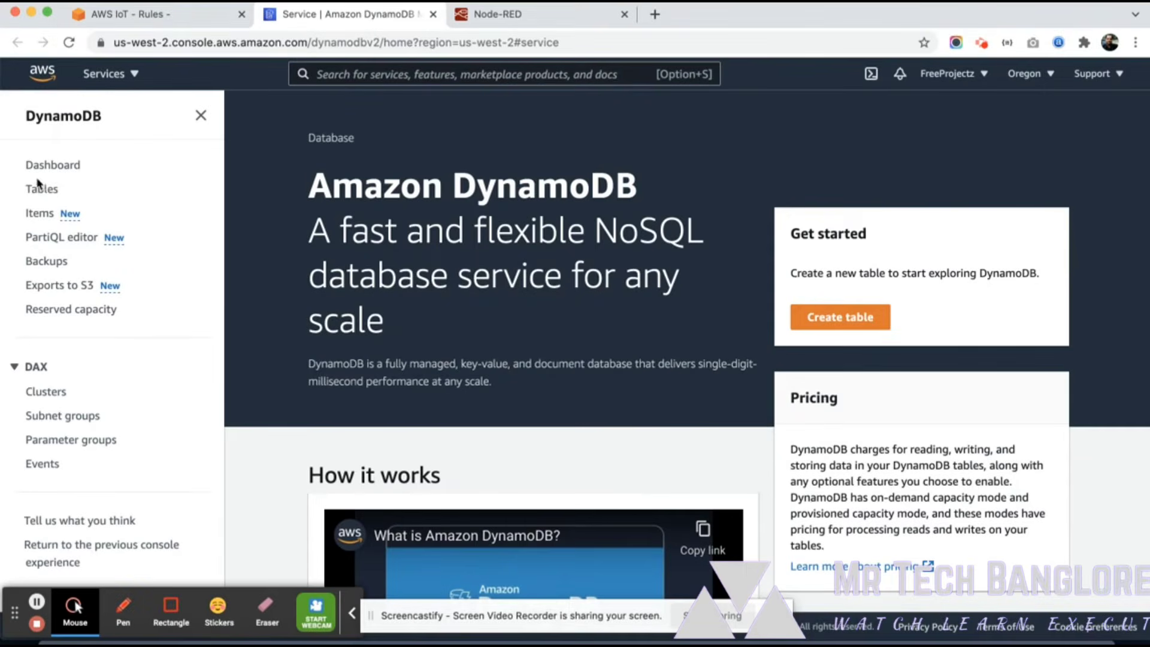
pyautogui.click(41, 189)
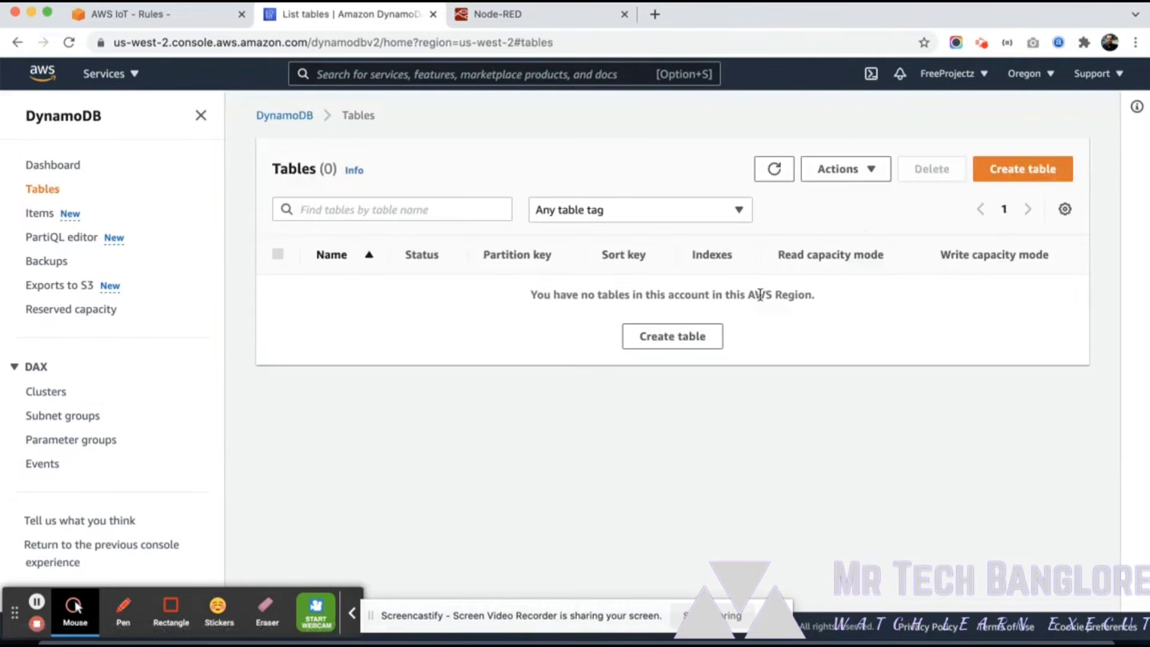
pyautogui.click(662, 347)
# Step: Create the DynamoDB table node_red_data with the String partition key timestamp and default settings
pyautogui.click(279, 308)
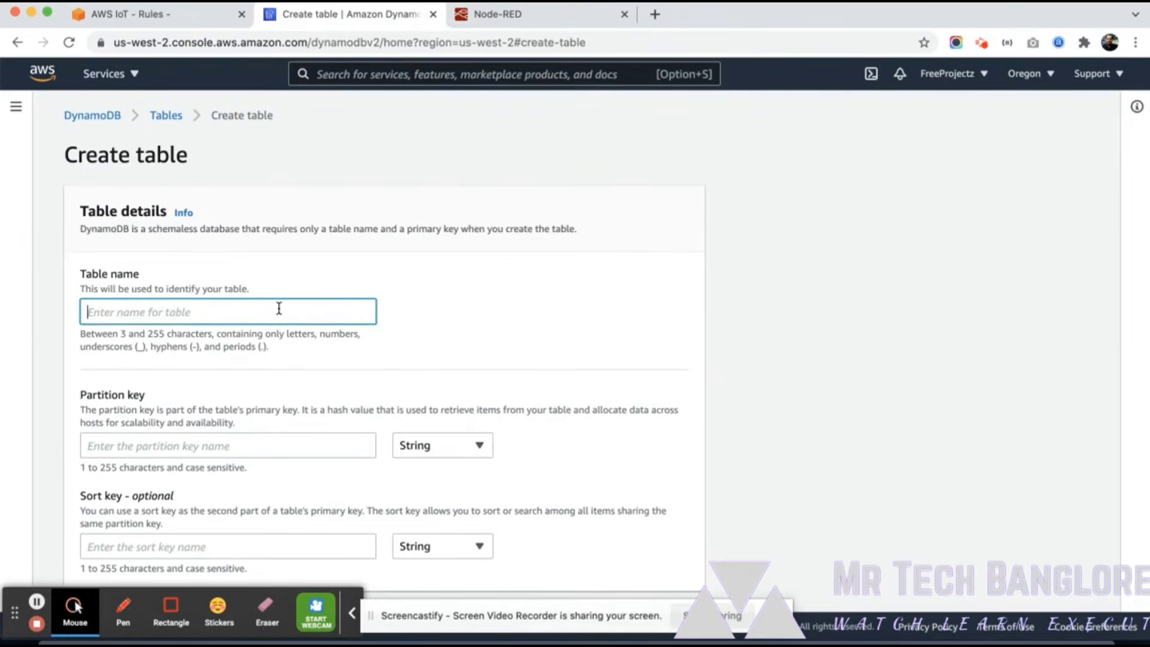
pyautogui.write('node_')
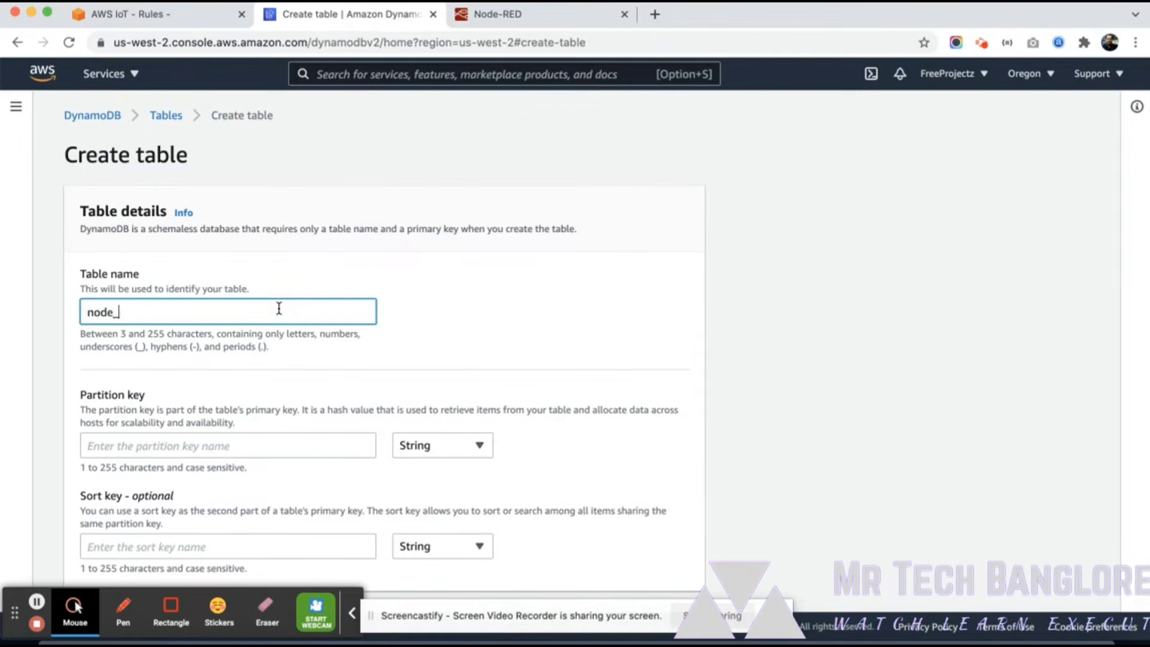
pyautogui.write('red_data')
pyautogui.scroll(-2, 357, 405)
pyautogui.click(206, 318)
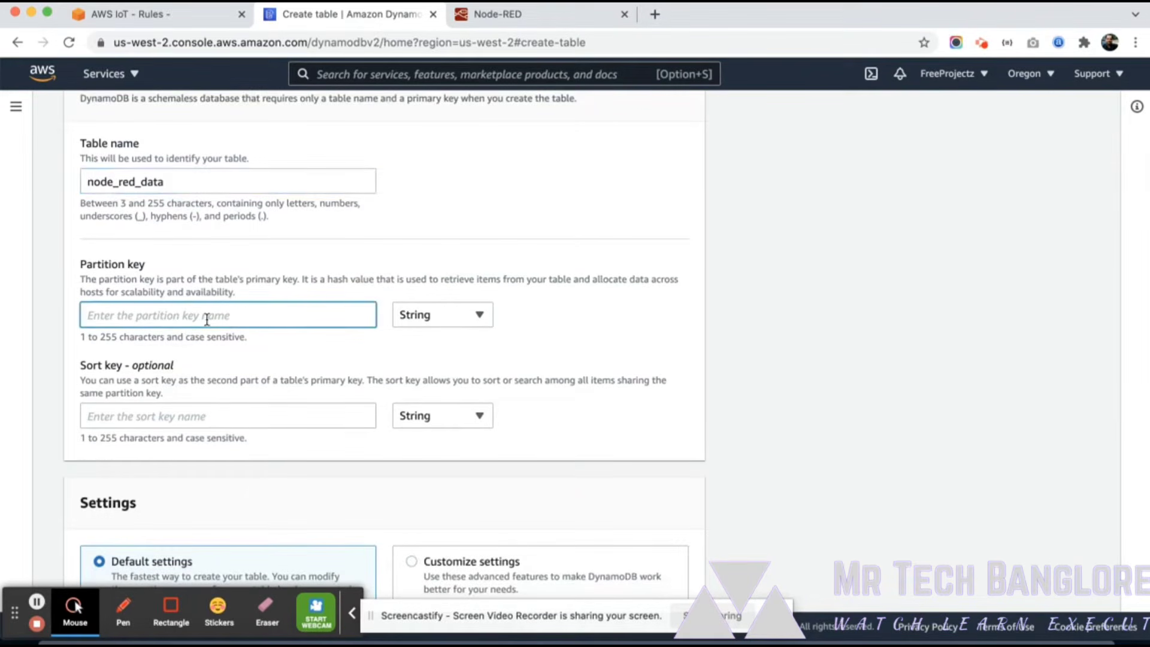
pyautogui.write('timestamp')
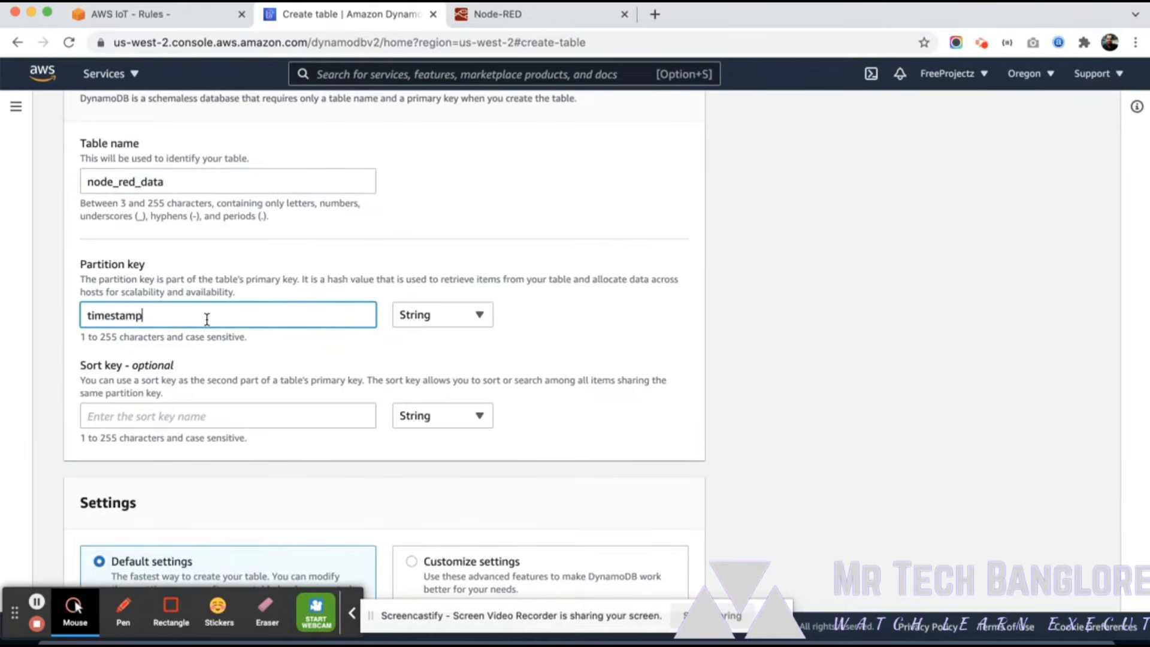
pyautogui.scroll(-8, 207, 318)
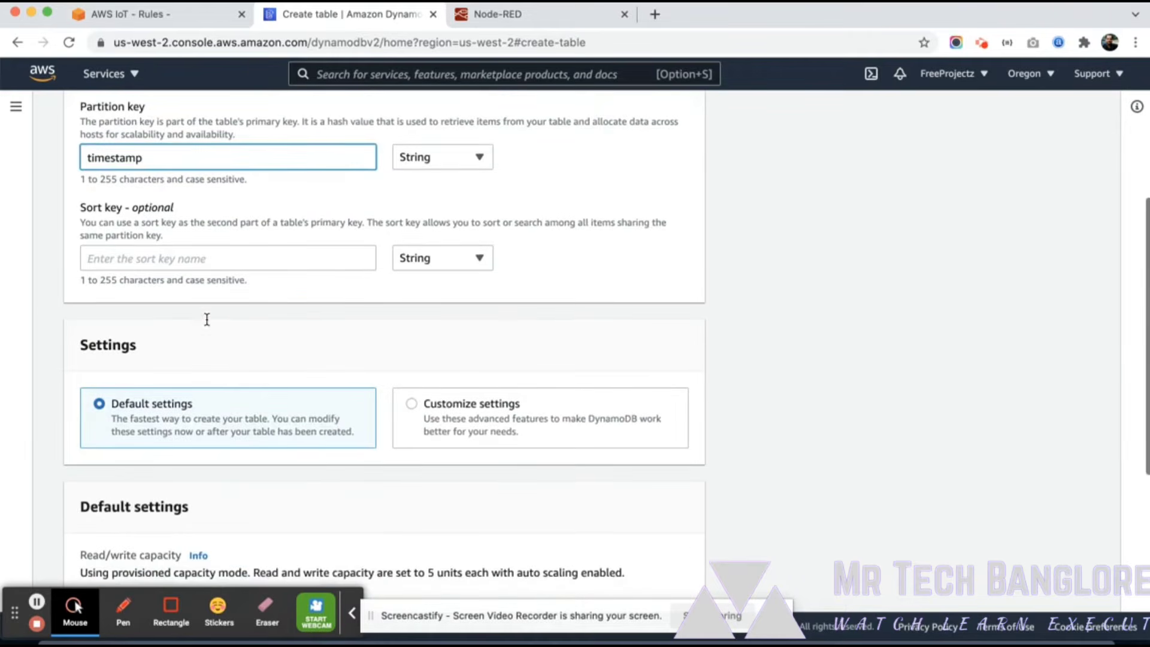
pyautogui.click(636, 587)
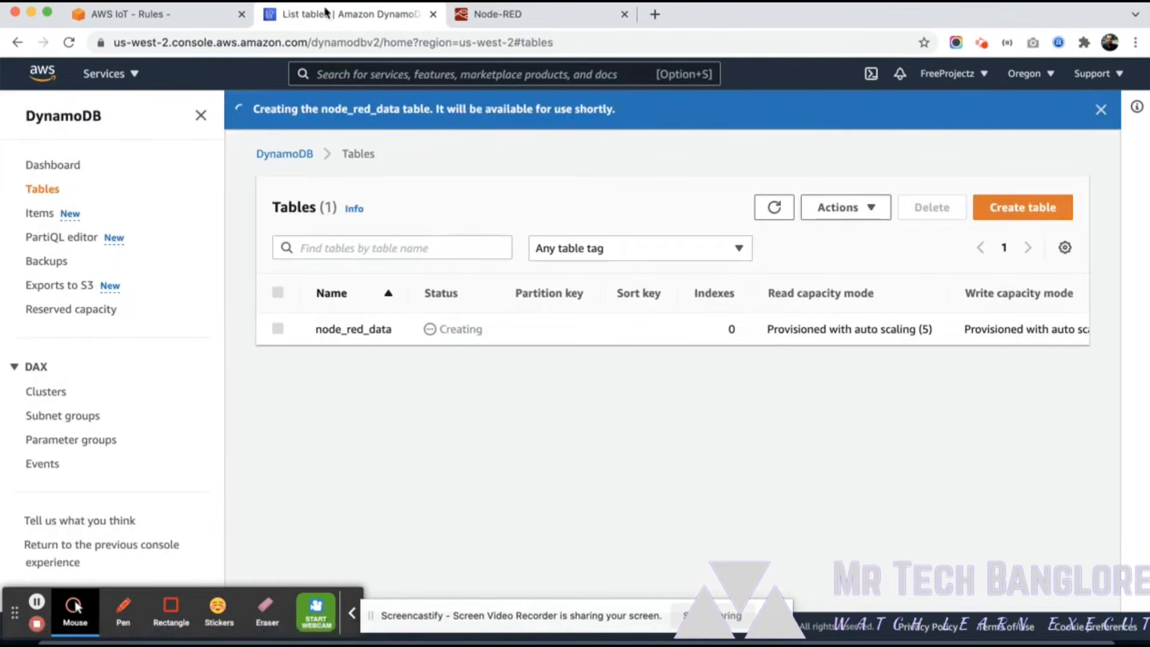
# Step: Switch back to AWS IoT, refresh the available tables and select node_red_data as the action's table
pyautogui.click(180, 14)
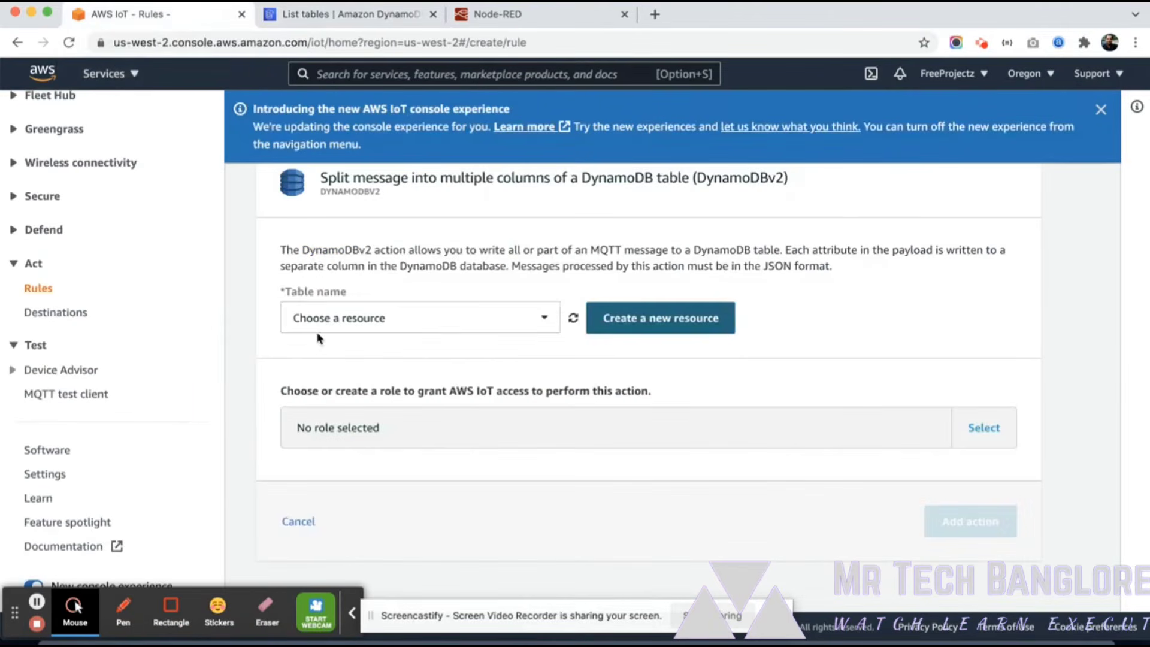
pyautogui.click(574, 319)
pyautogui.click(501, 321)
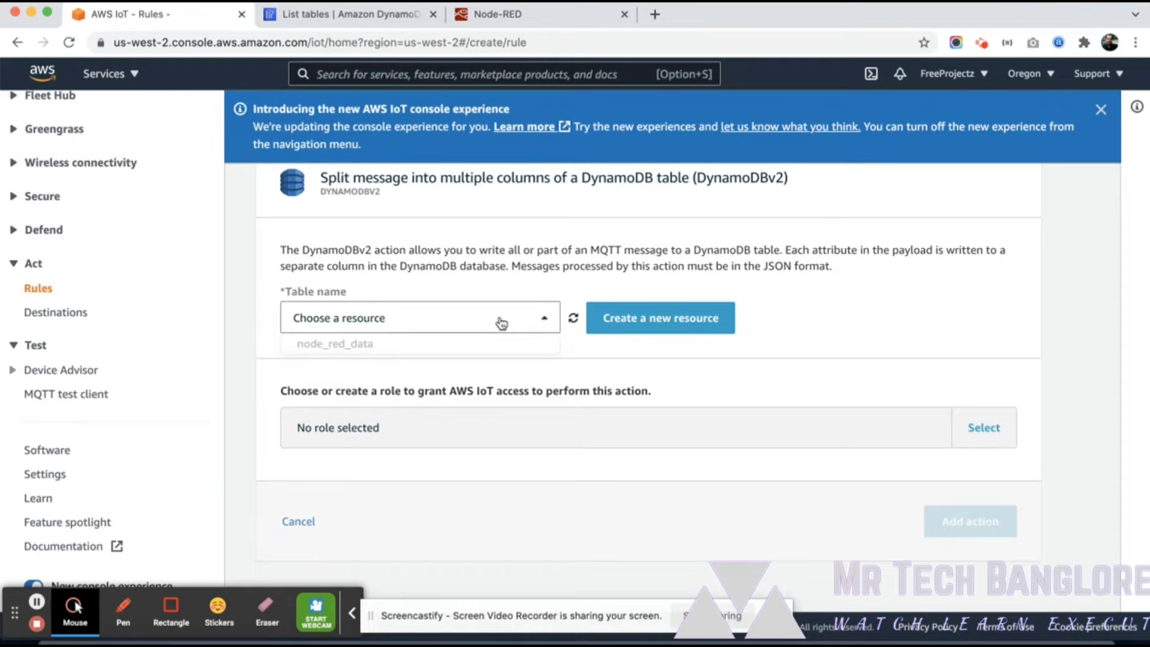
pyautogui.click(351, 342)
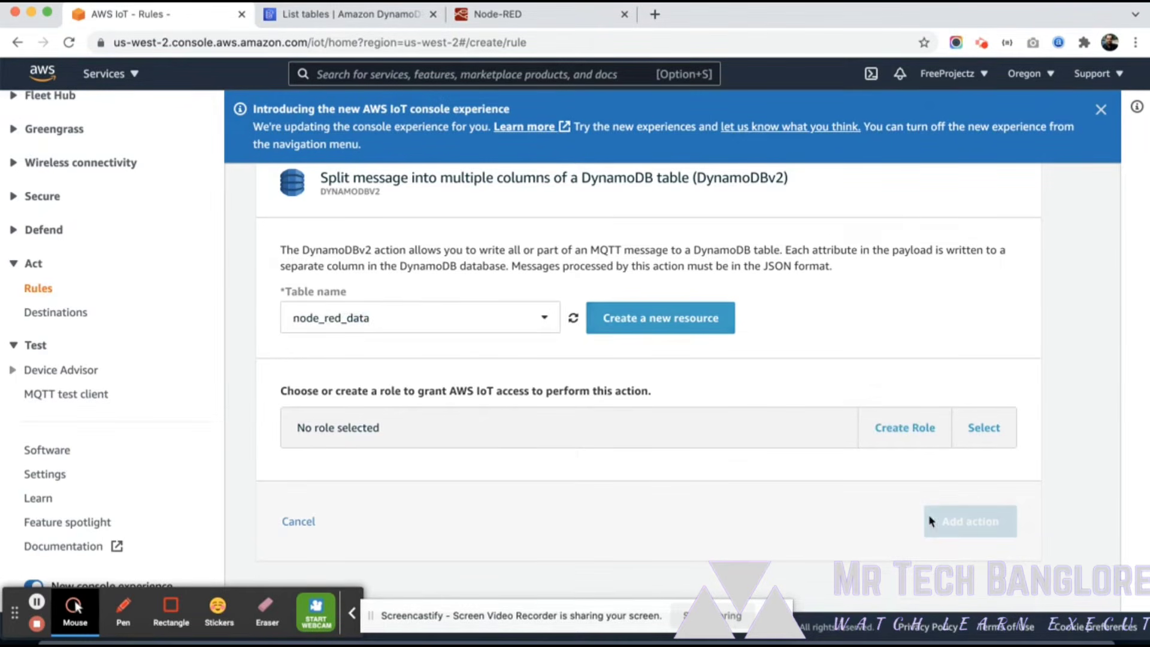
# Step: Create a new IAM role named node_red_role_for_dynamo_db to grant AWS IoT access for this action
pyautogui.scroll(2, 932, 521)
pyautogui.scroll(-3, 930, 522)
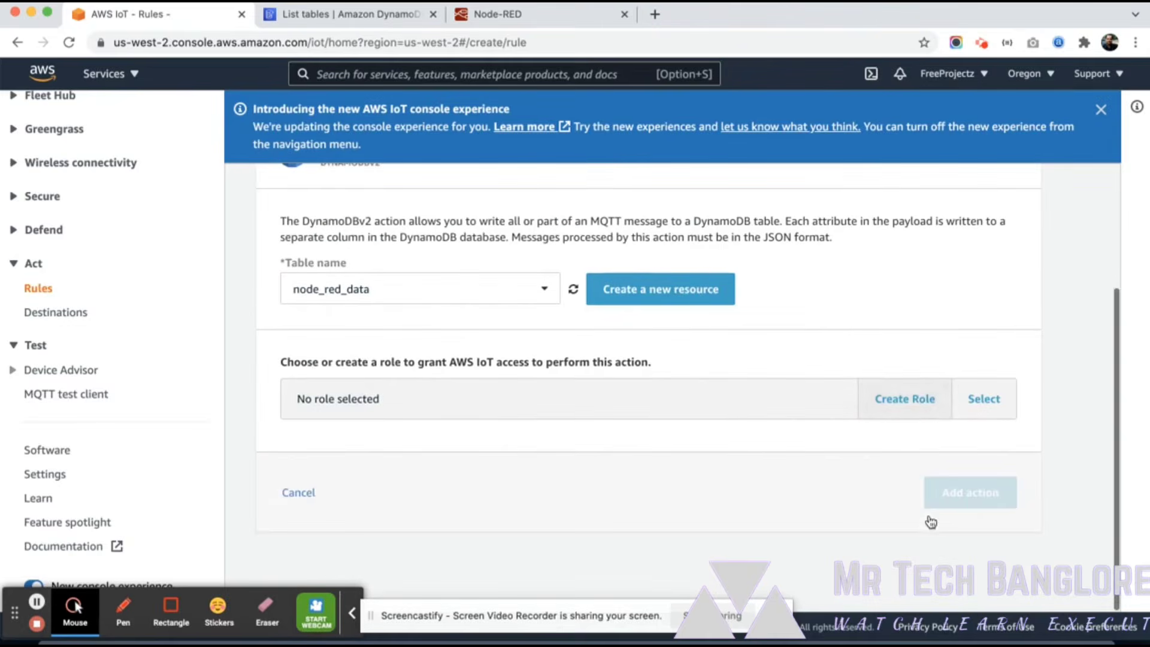
pyautogui.click(925, 405)
pyautogui.click(506, 239)
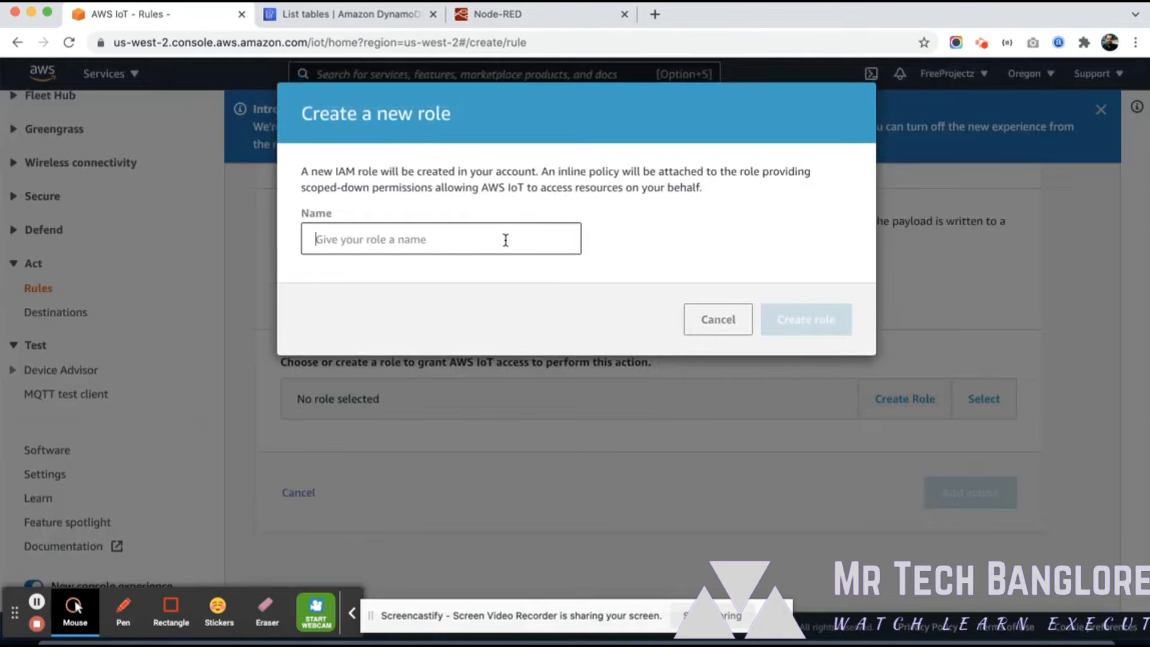
pyautogui.write('node_red')
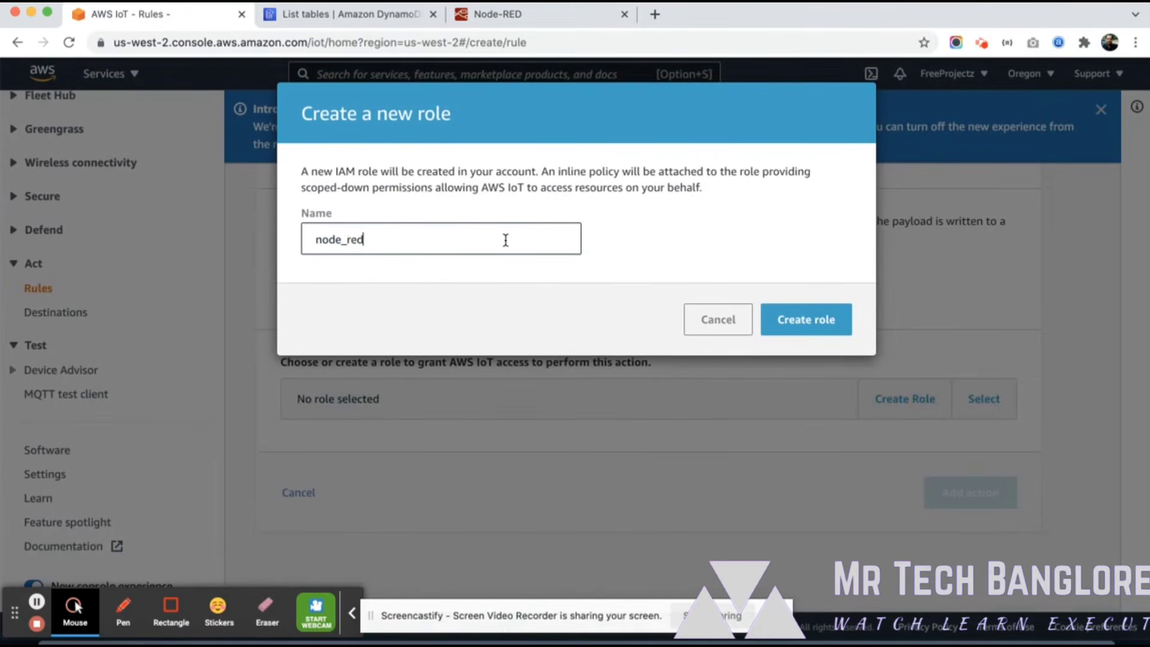
pyautogui.write('_role_for_dya')
pyautogui.press('BackSpace')
pyautogui.press('BackSpace')
pyautogui.write('namo')
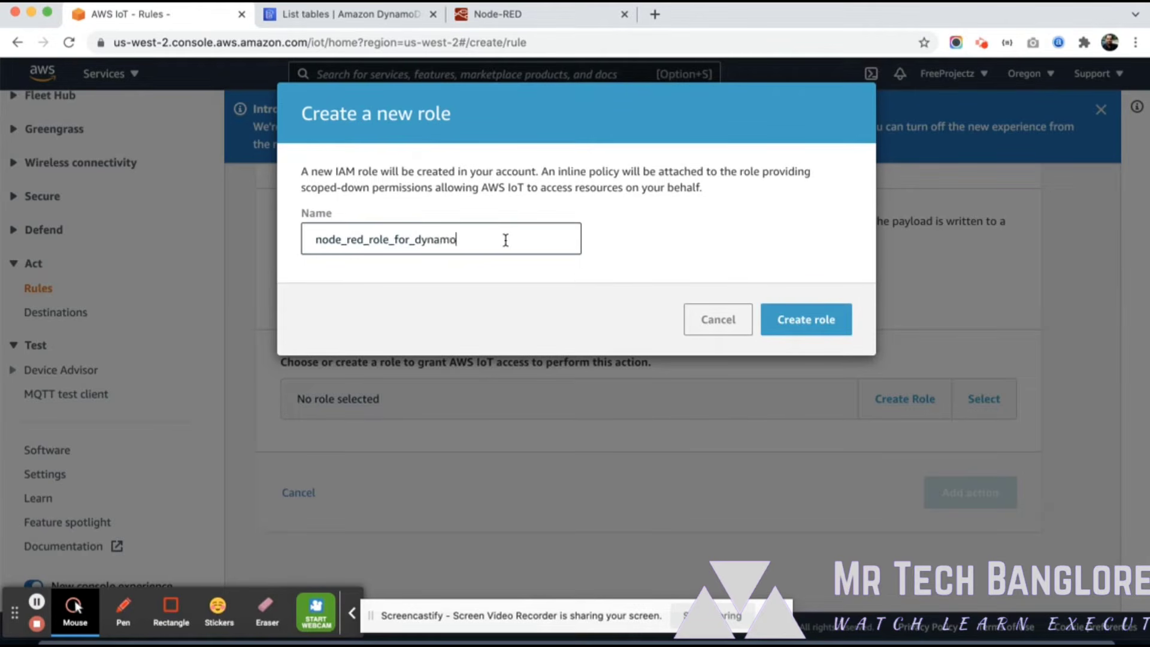
pyautogui.write('_db')
pyautogui.click(804, 330)
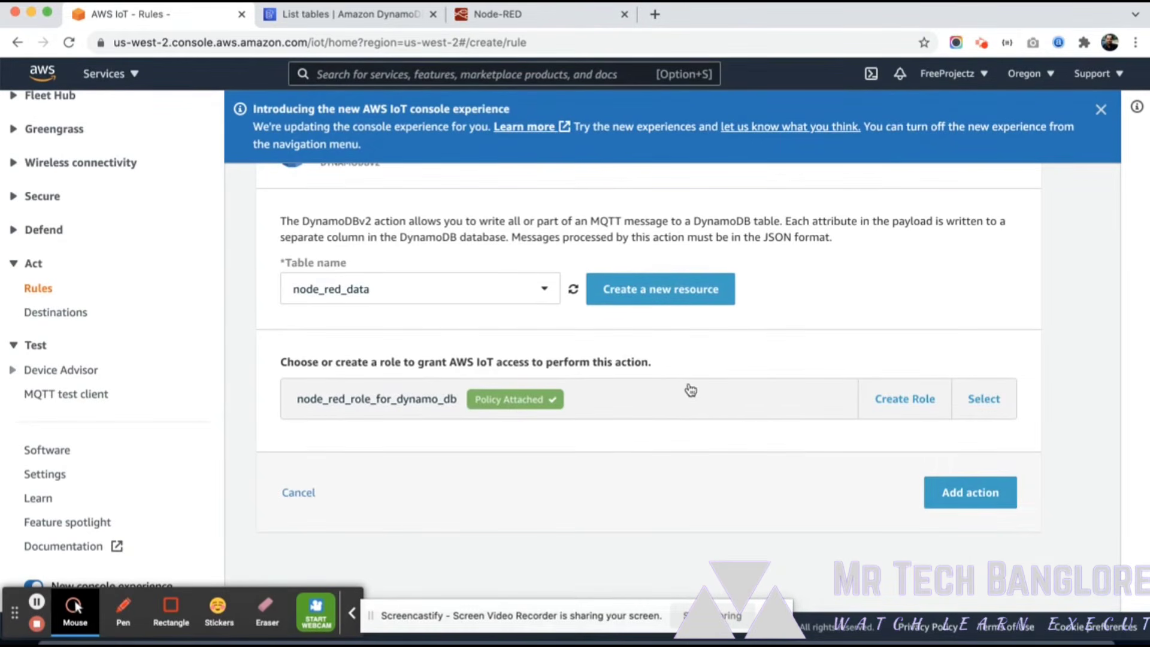
# Step: Add the configured DynamoDBv2 action to the rule
pyautogui.scroll(3, 762, 411)
pyautogui.scroll(-3, 719, 411)
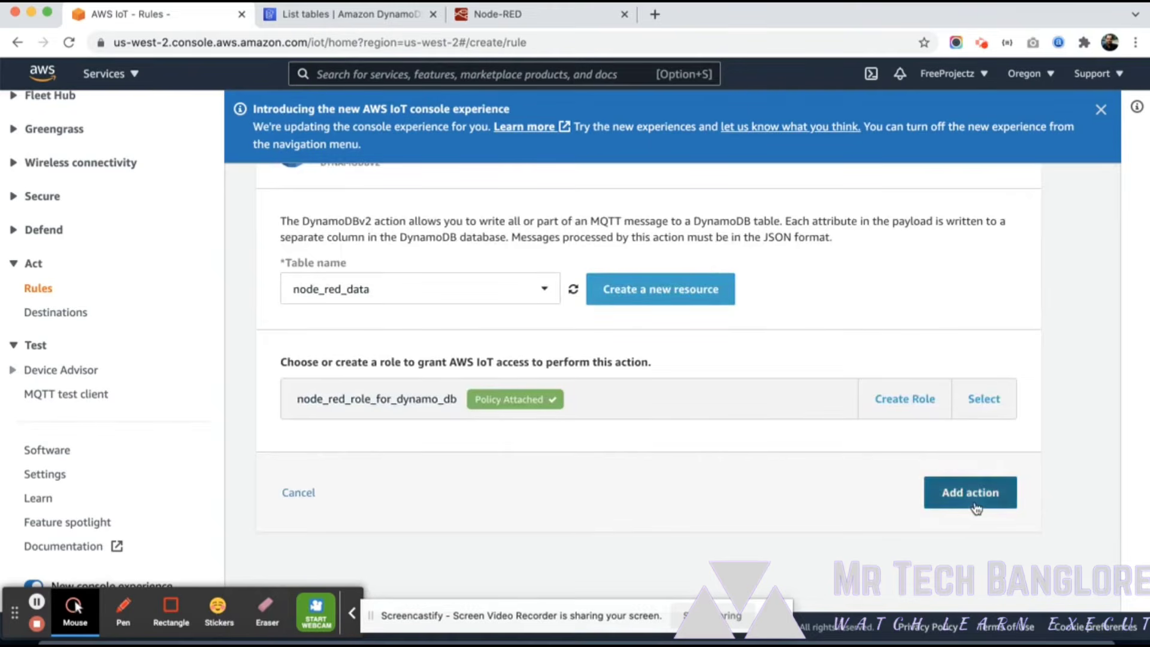
pyautogui.click(950, 495)
# Step: Review the rule's query statement and action, create the rule, and open the details of node_red_message_save_rule
pyautogui.scroll(-4, 773, 375)
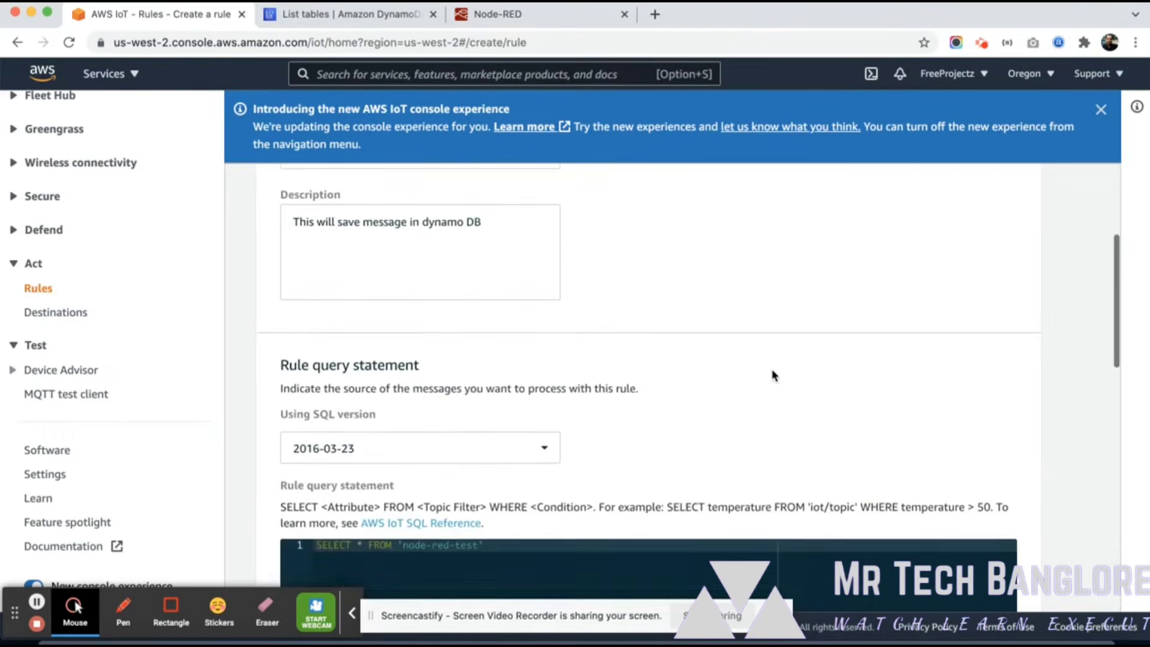
pyautogui.scroll(2, 773, 374)
pyautogui.scroll(-5, 773, 376)
pyautogui.scroll(-2, 501, 547)
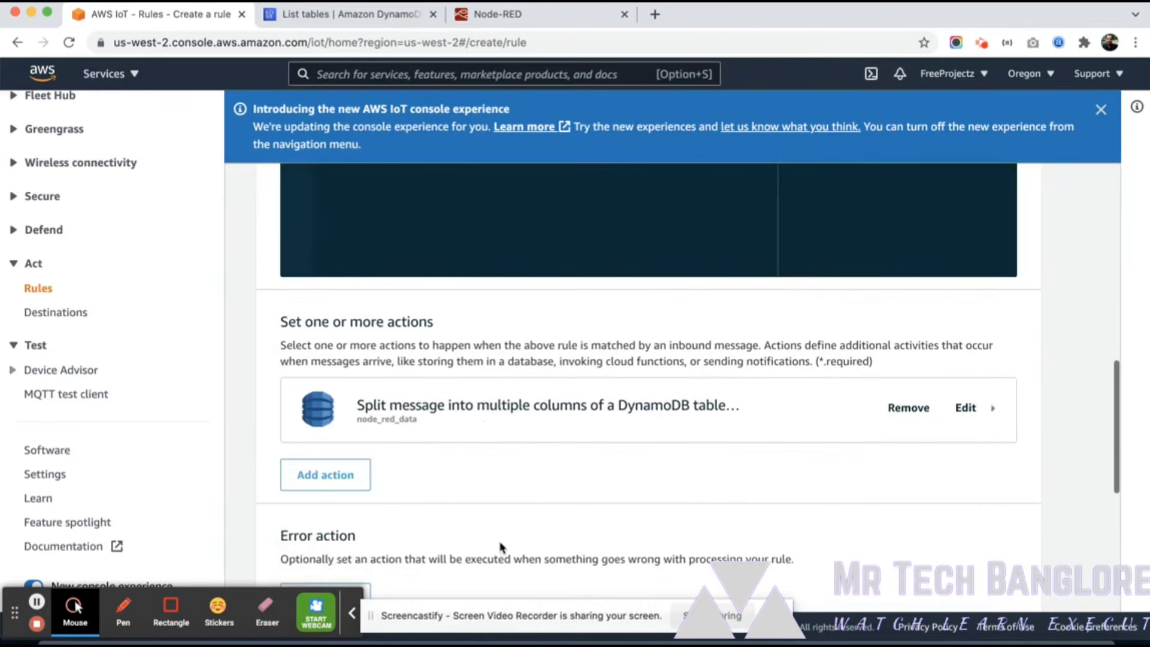
pyautogui.scroll(-6, 486, 428)
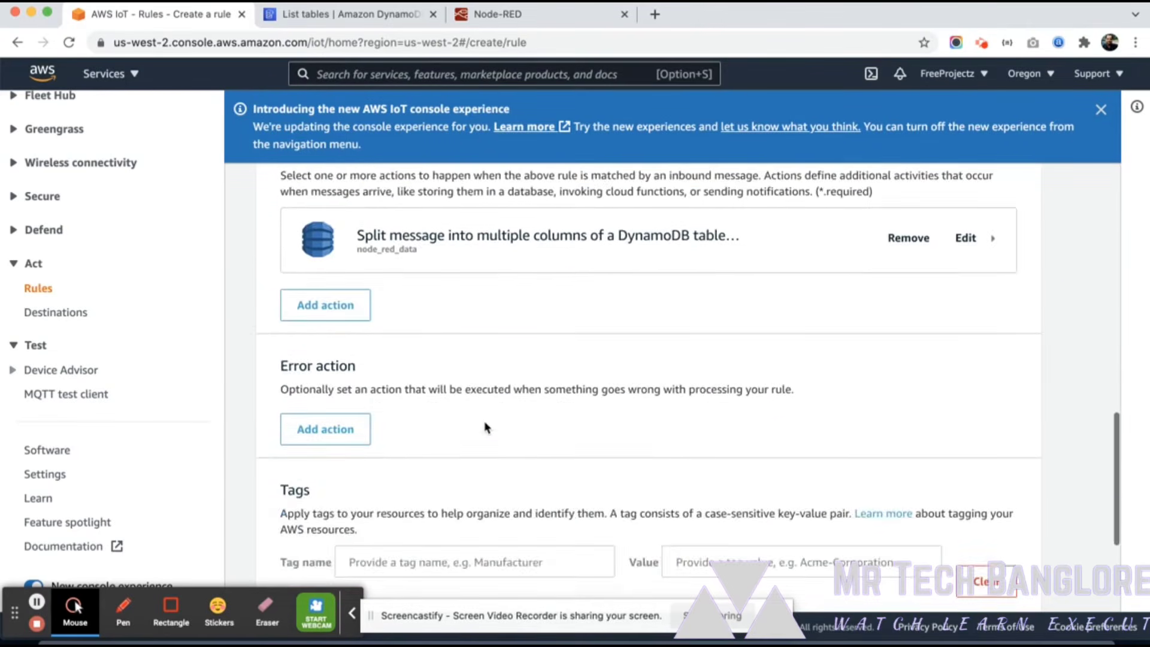
pyautogui.scroll(7, 487, 427)
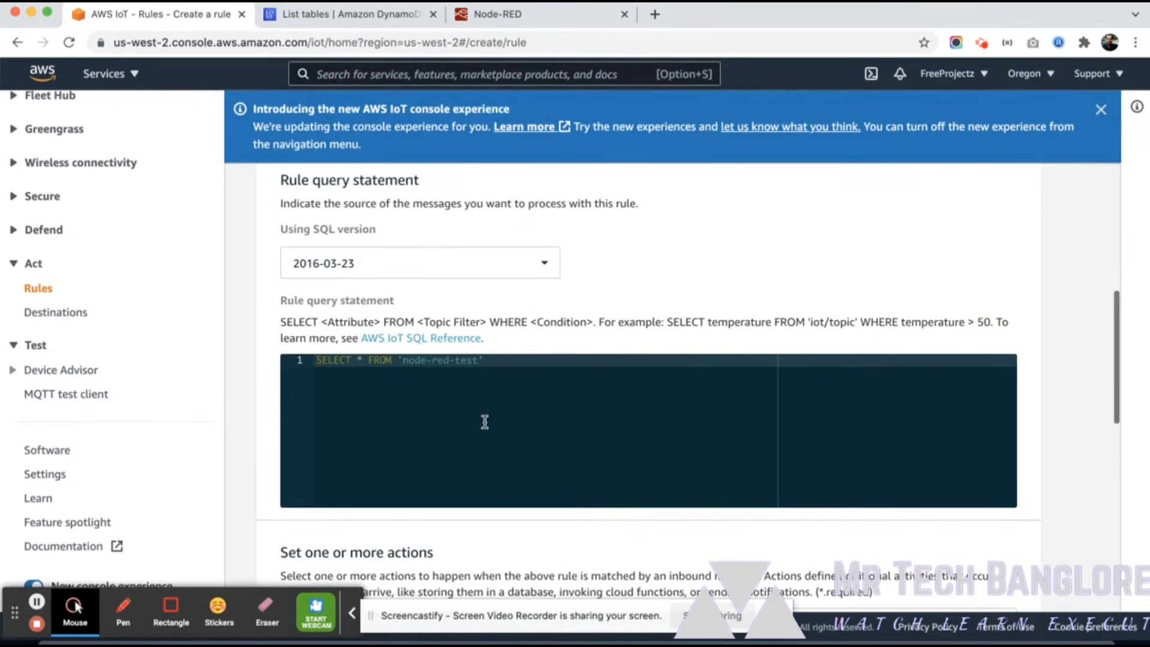
pyautogui.scroll(-8, 516, 406)
pyautogui.click(956, 498)
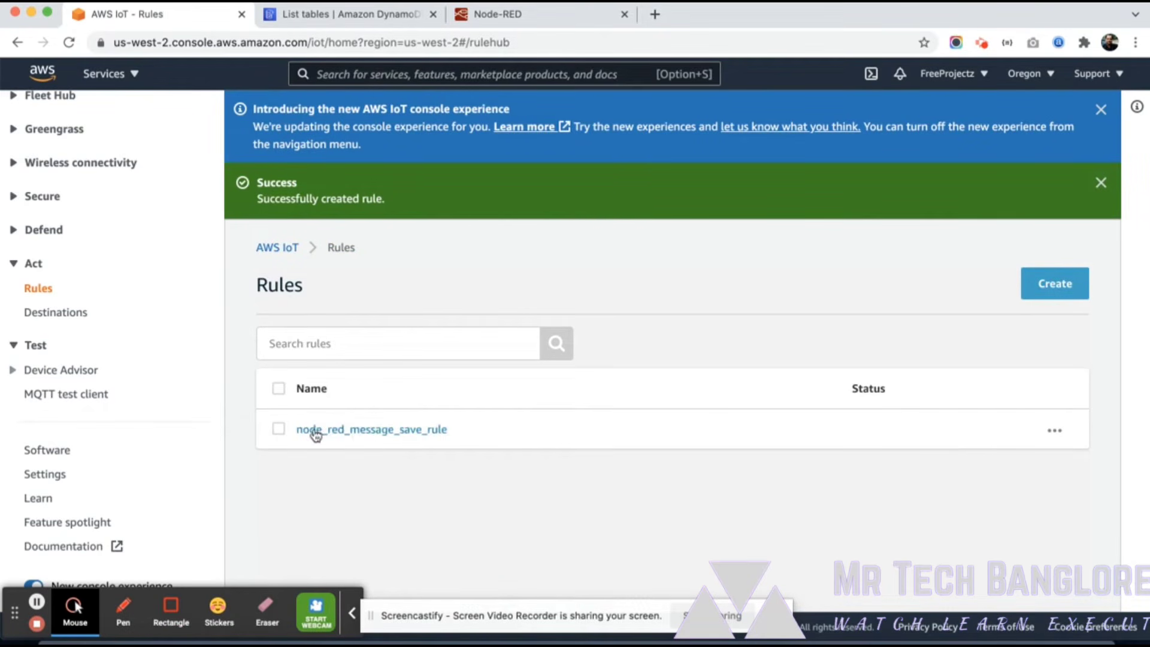
pyautogui.click(366, 428)
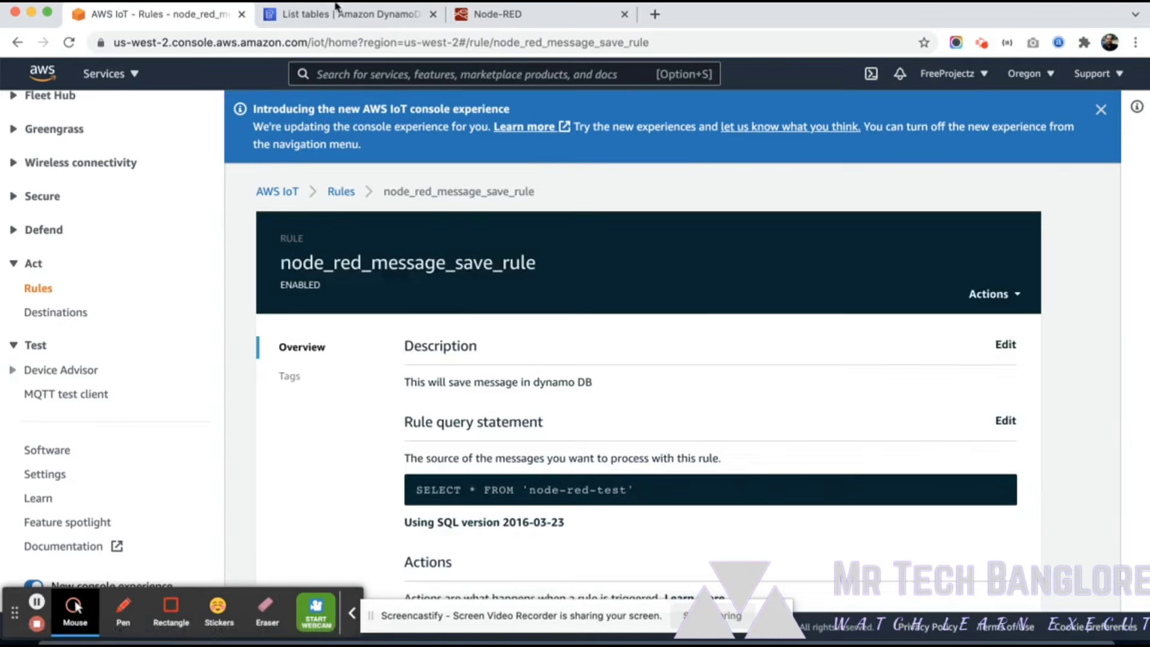
# Step: Switch to DynamoDB, open the node_red_data table and view its items
pyautogui.click(336, 12)
pyautogui.click(364, 330)
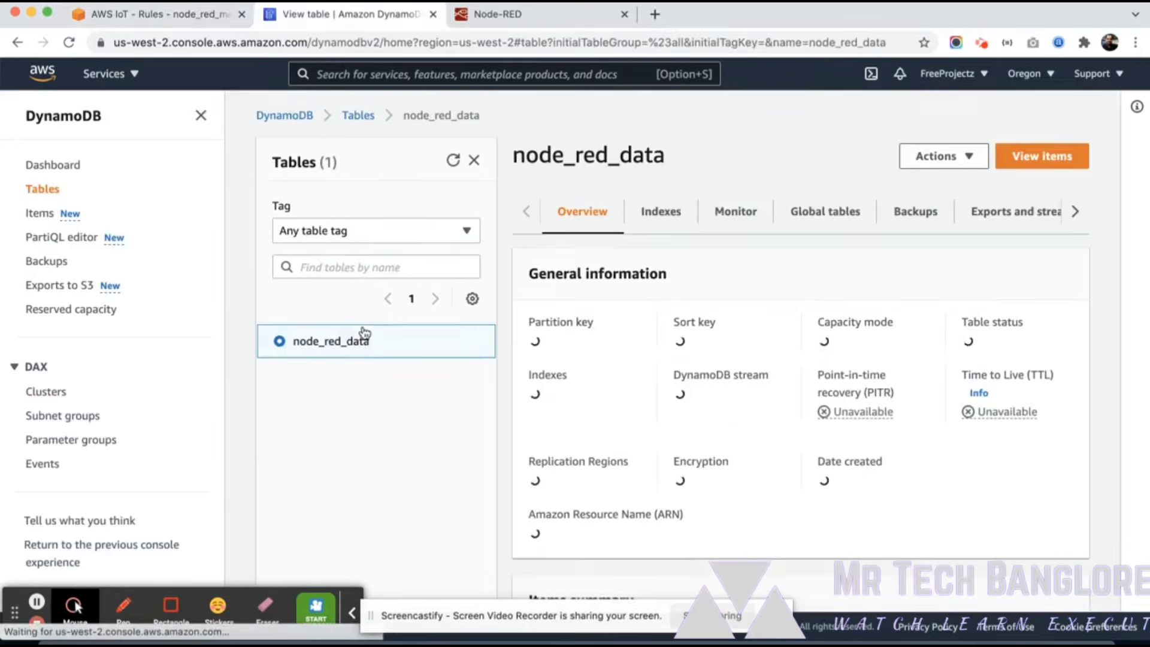
pyautogui.click(1077, 168)
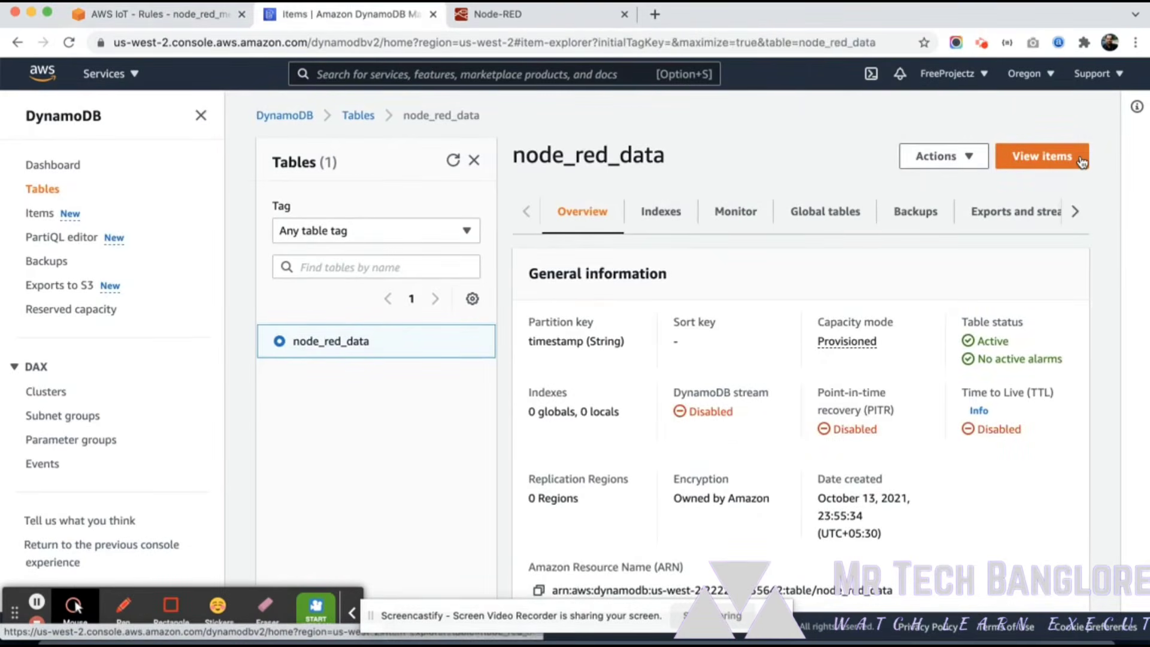
pyautogui.scroll(-3, 717, 464)
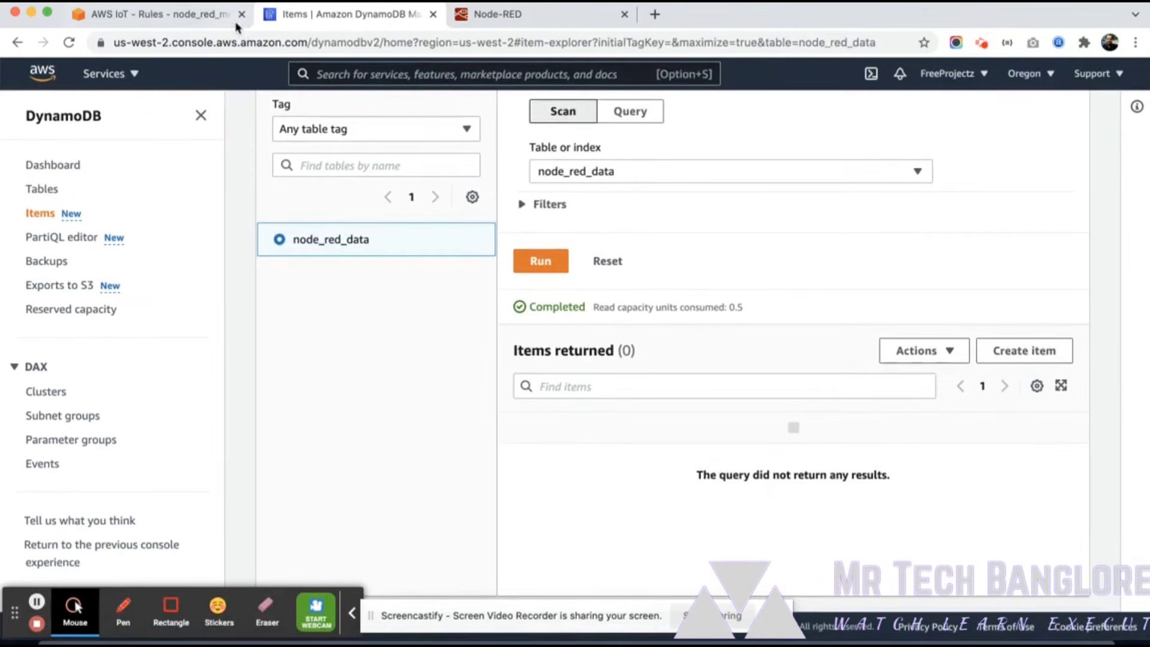
# Step: Switch to AWS IoT, subscribe to the topic node-red-test in the MQTT test client, and clear its old messages
pyautogui.click(133, 12)
pyautogui.scroll(-2, 96, 353)
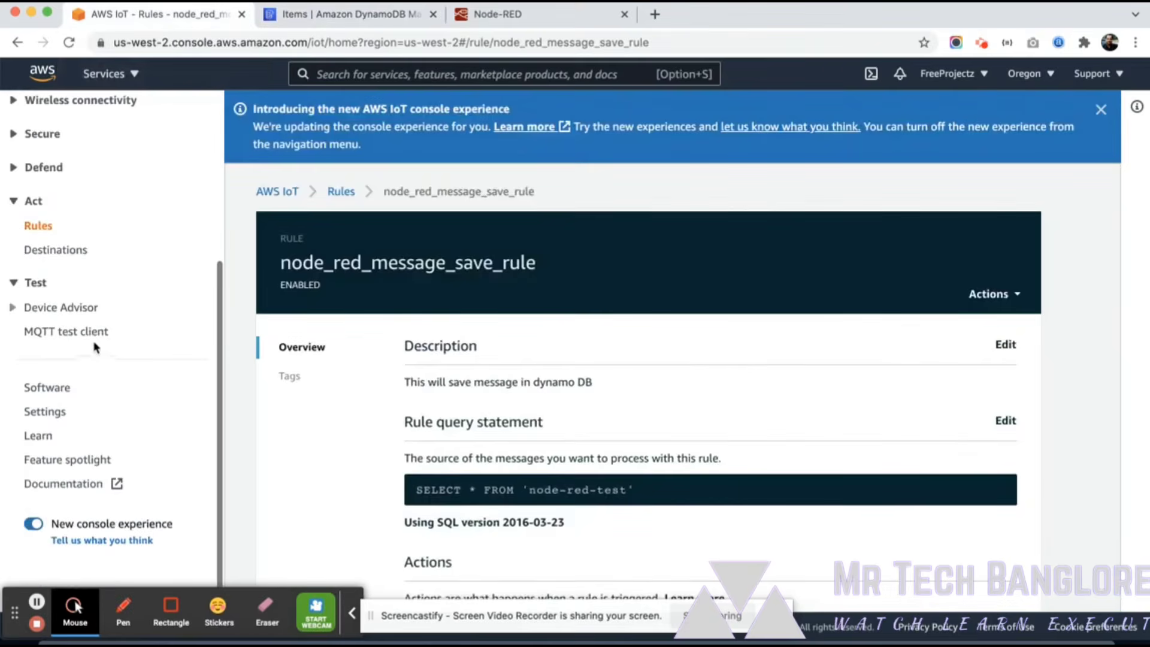
pyautogui.click(91, 336)
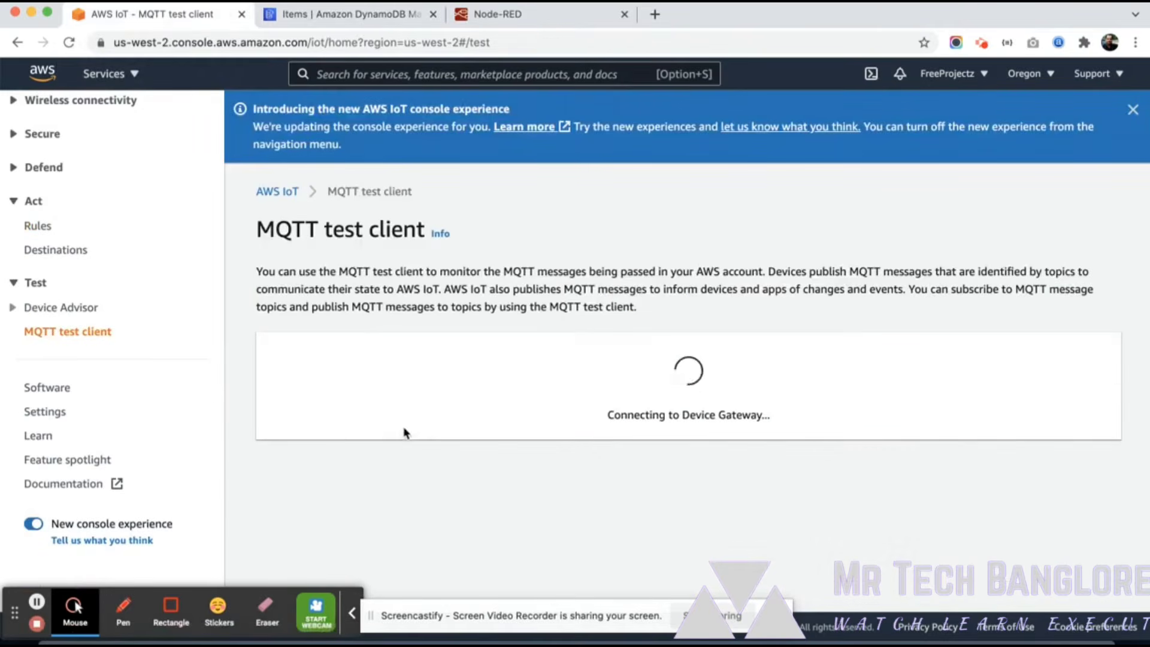
pyautogui.click(407, 443)
pyautogui.write('node-red-test')
pyautogui.click(343, 525)
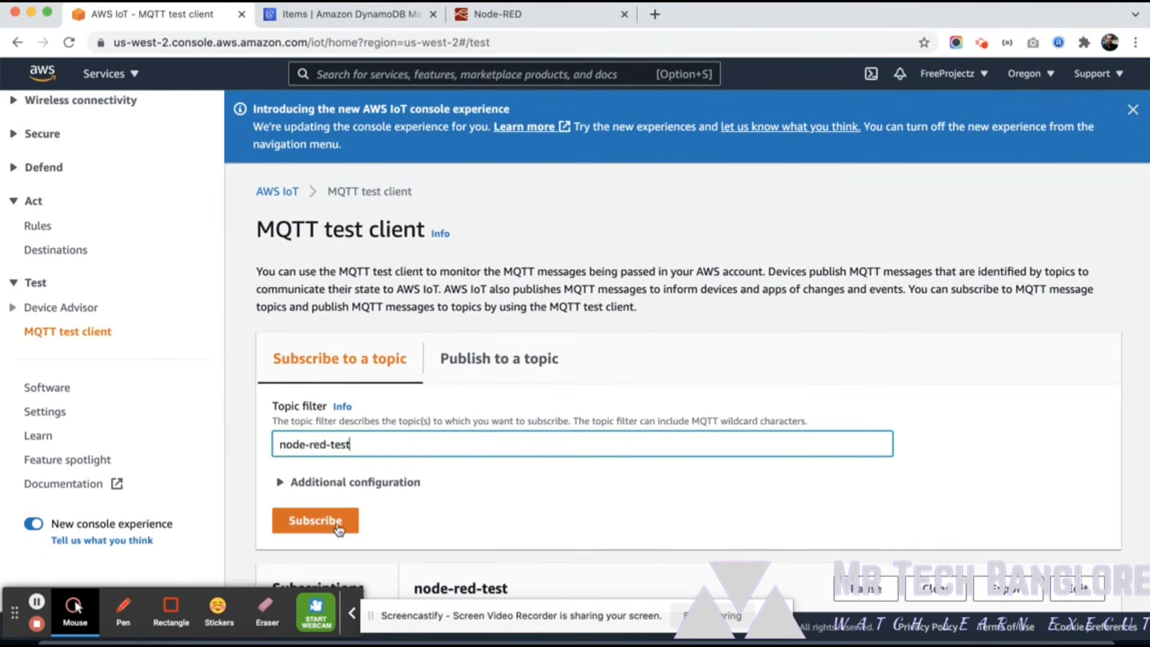
pyautogui.scroll(-5, 603, 432)
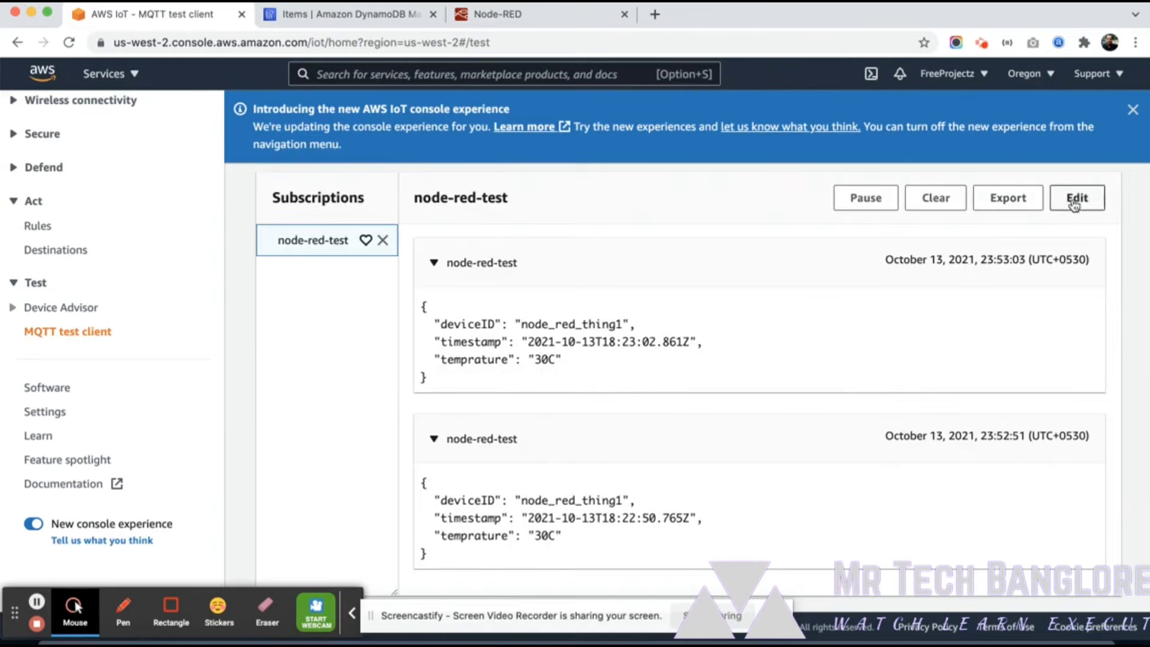
pyautogui.click(930, 199)
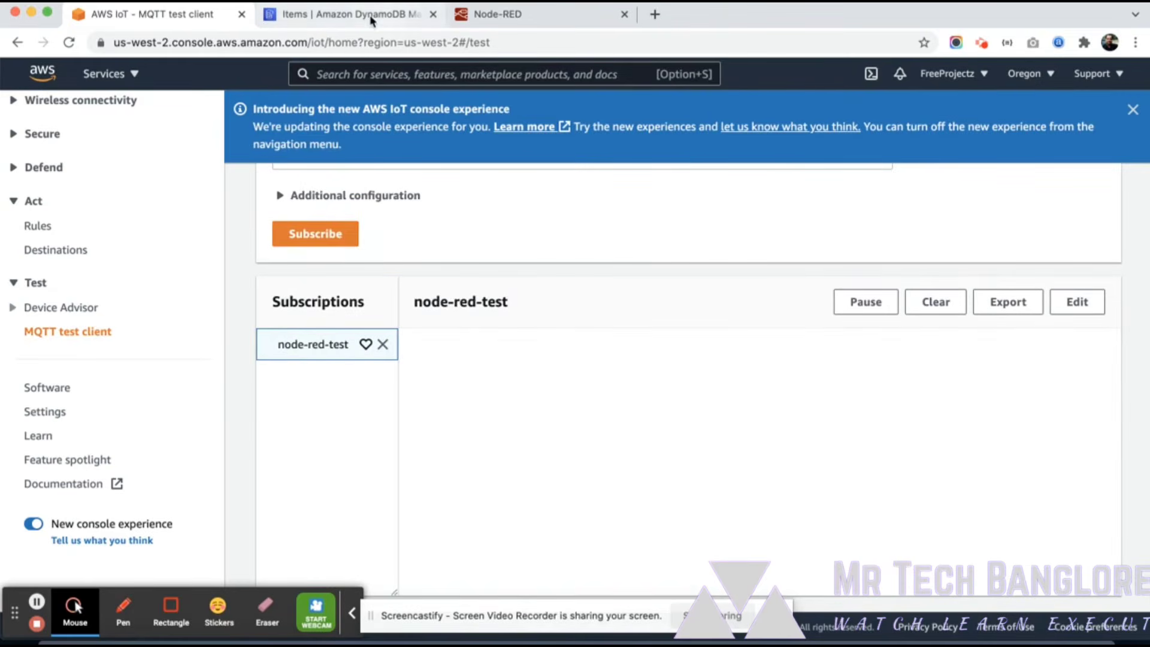
# Step: Switch to Node-RED, trigger the timestamp inject node, and check for the published message in the AWS IoT test client
pyautogui.click(494, 14)
pyautogui.press('Escape')
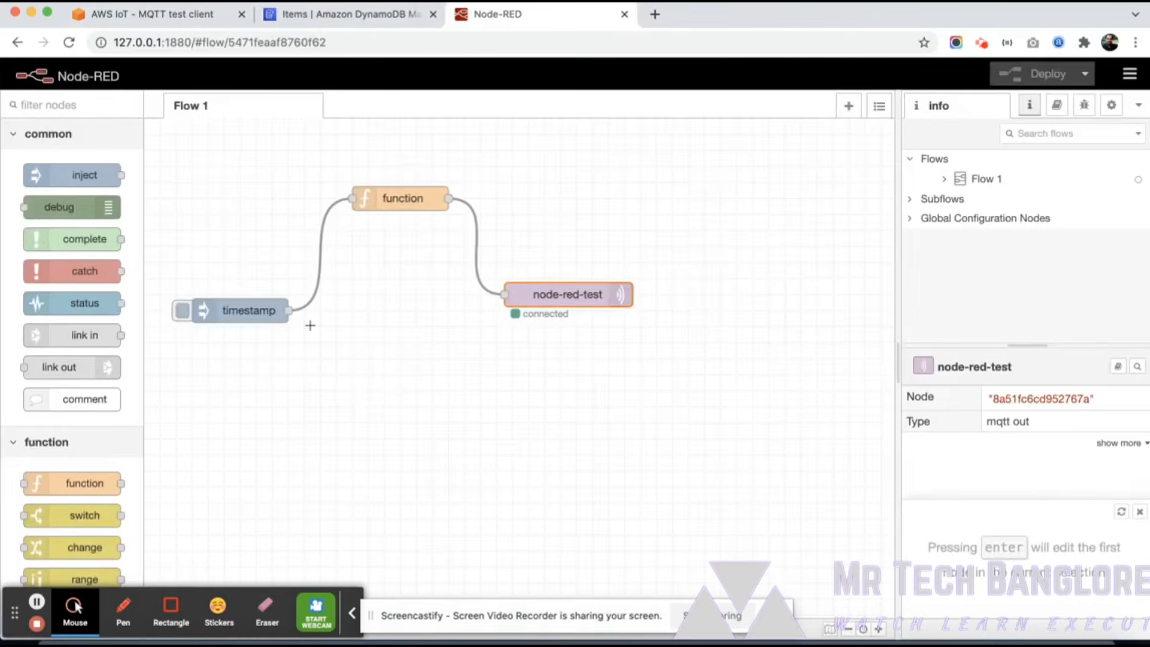
pyautogui.click(182, 311)
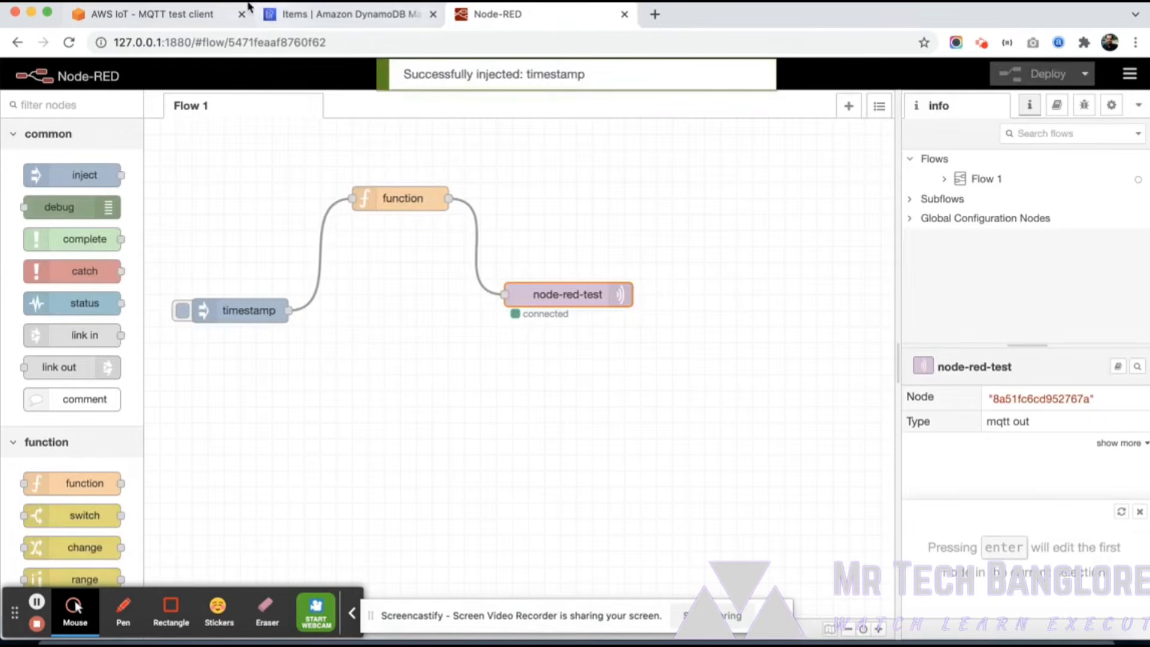
pyautogui.click(167, 25)
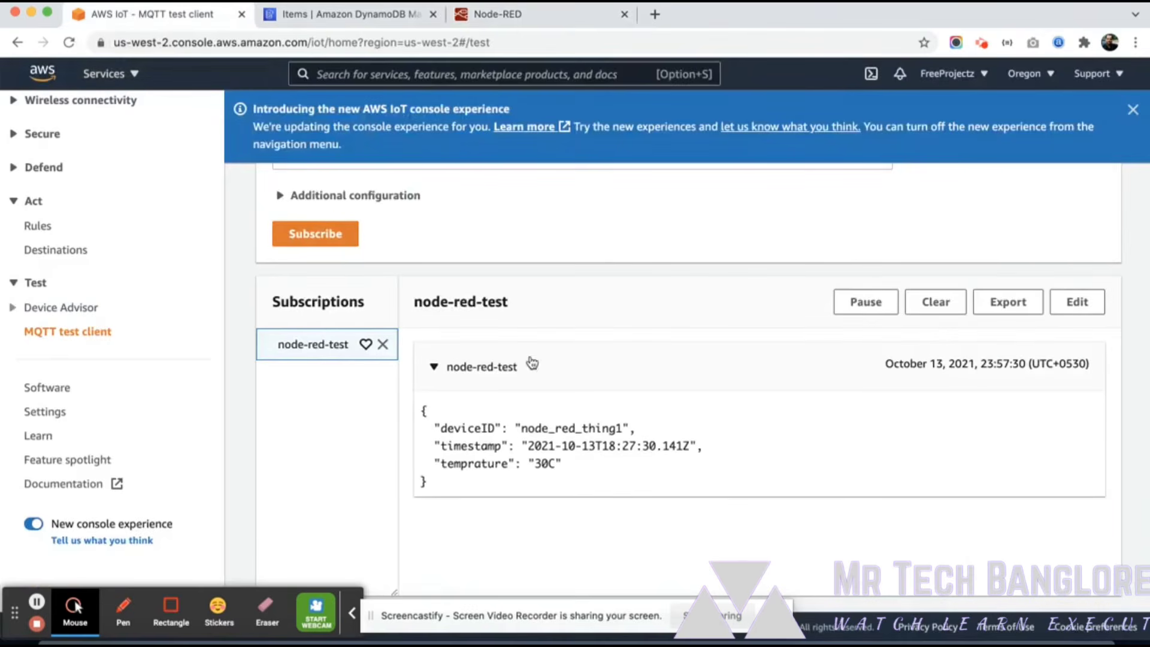
# Step: Switch to DynamoDB, rerun the scan of node_red_data, and inspect the saved item's attributes without changing them
pyautogui.click(345, 17)
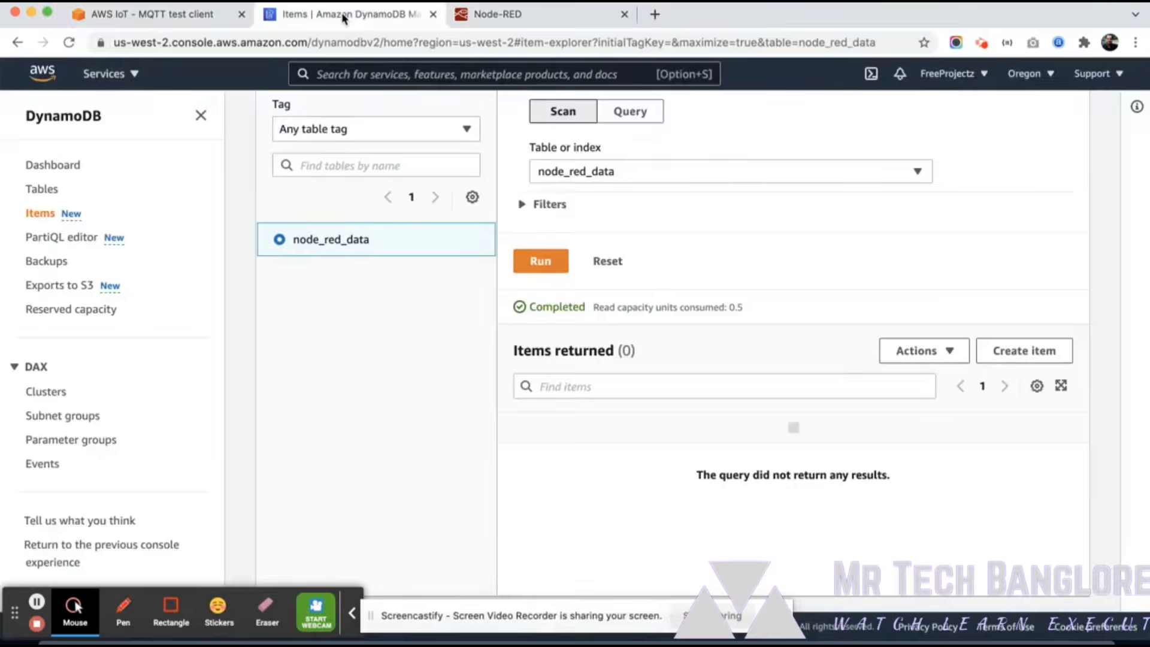
pyautogui.scroll(3, 526, 270)
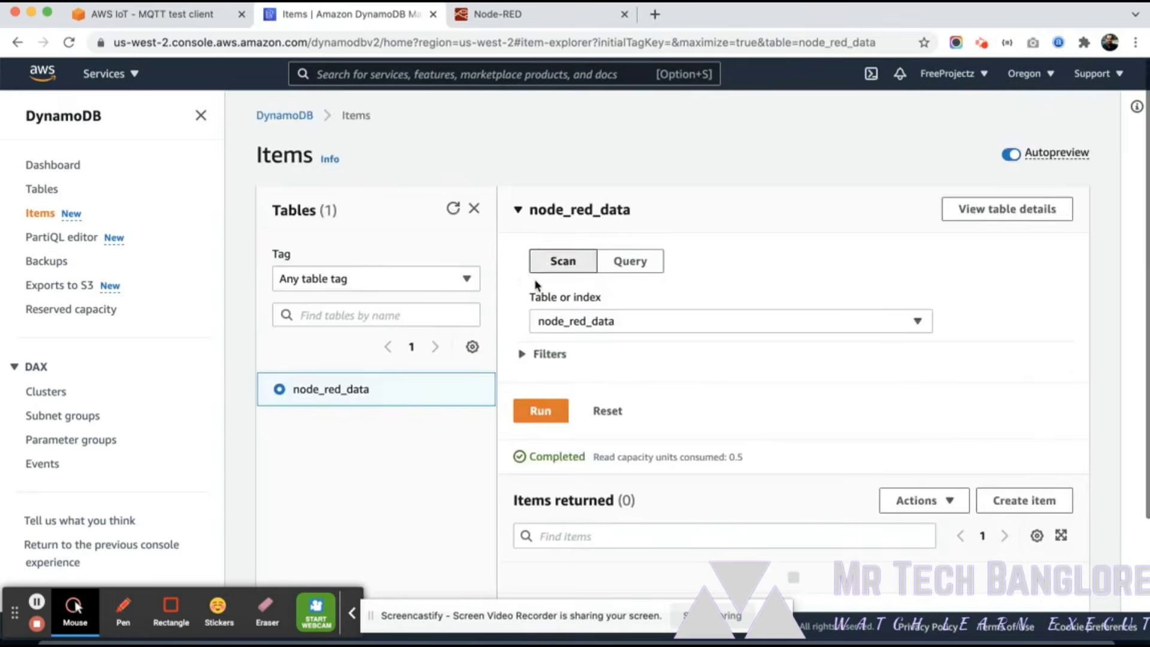
pyautogui.scroll(-3, 635, 429)
pyautogui.click(543, 262)
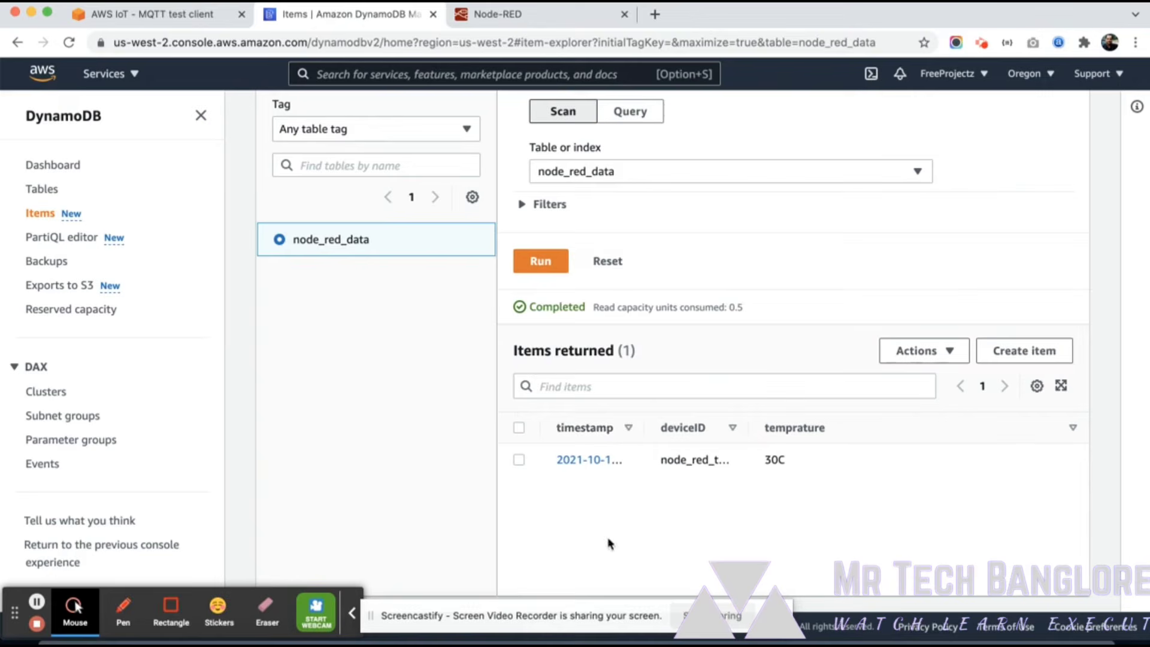
pyautogui.click(581, 462)
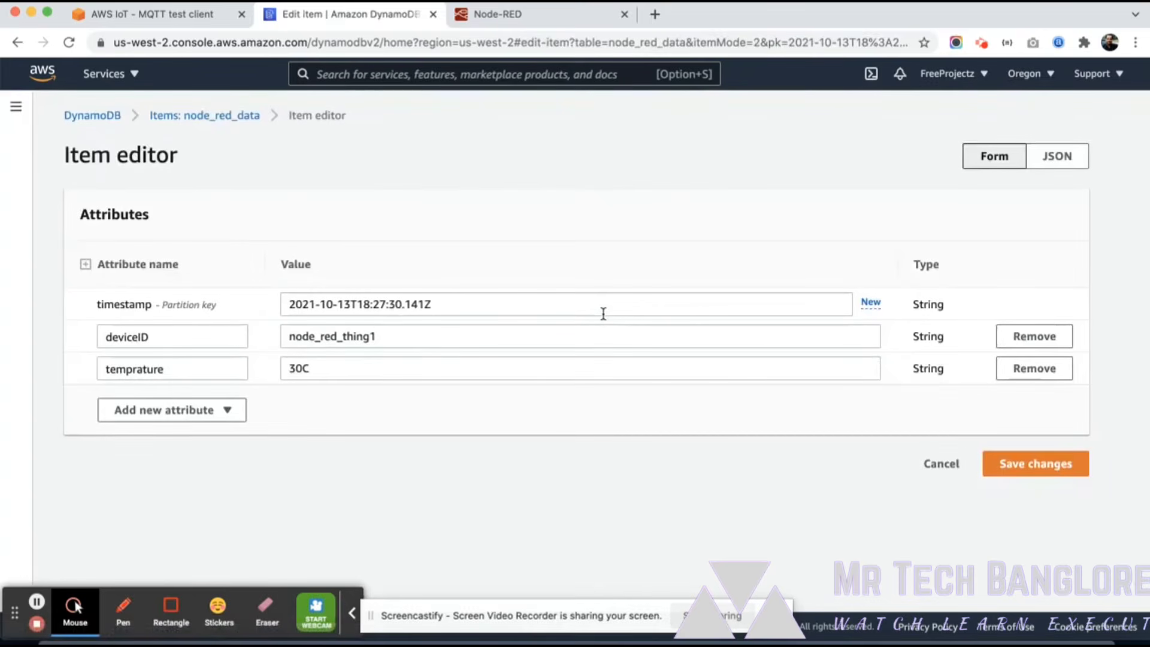
pyautogui.click(941, 464)
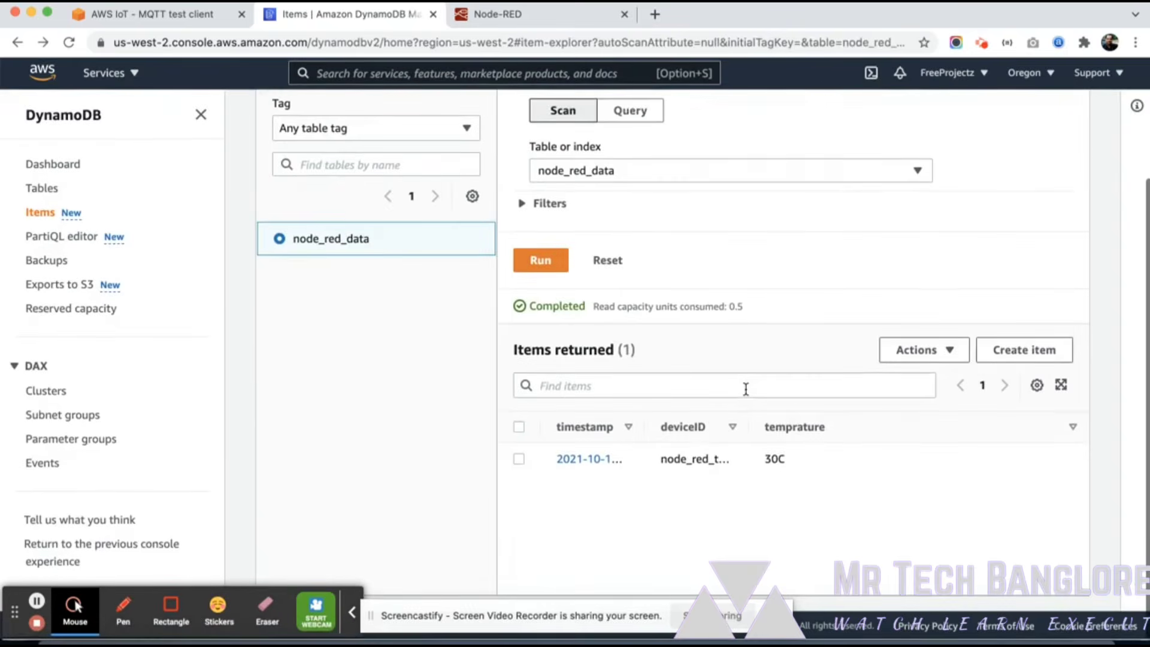
# Step: Switch to Node-RED, set the timestamp inject node to repeat at an interval of every 3 seconds, and deploy the flow
pyautogui.click(153, 14)
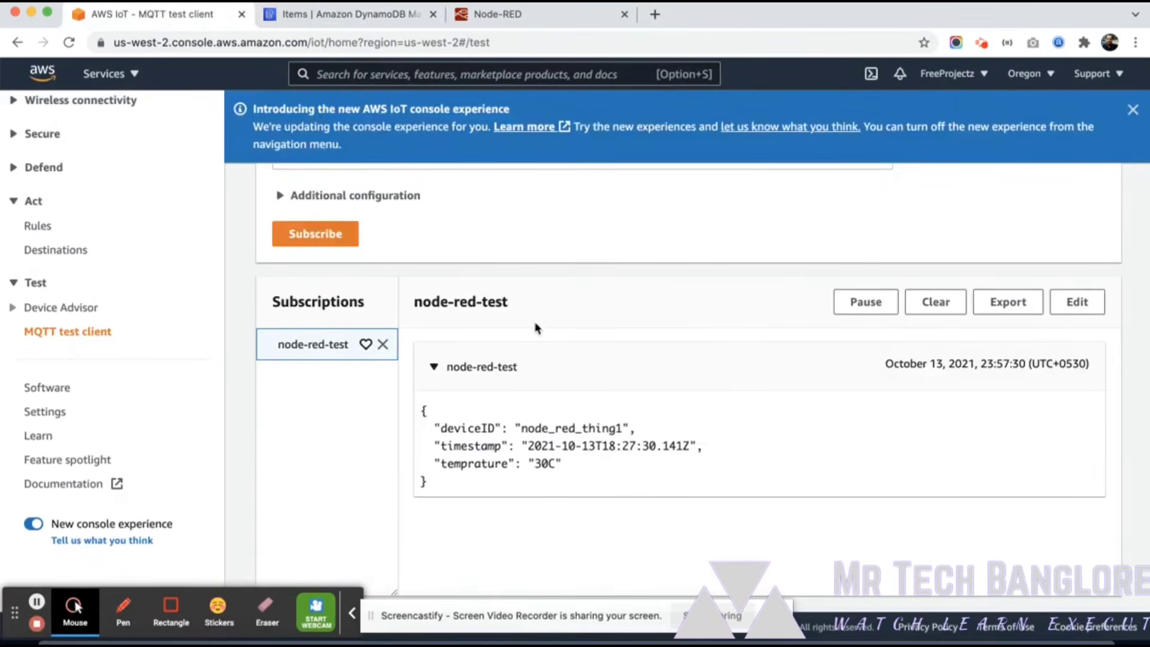
pyautogui.click(496, 12)
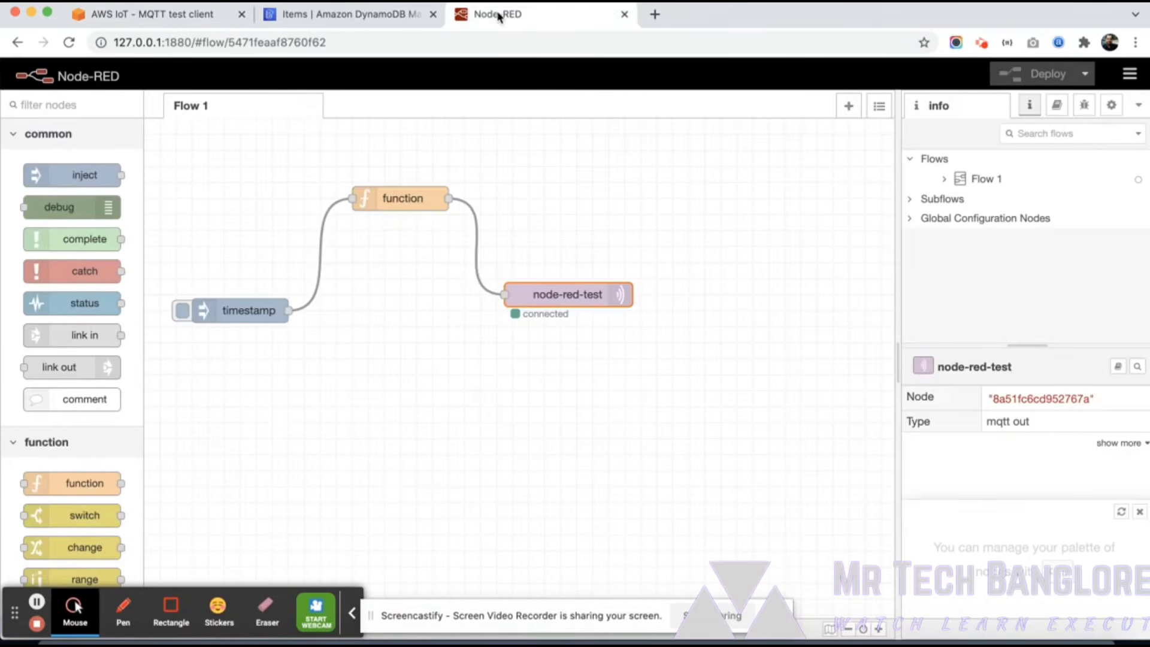
pyautogui.doubleClick(241, 313)
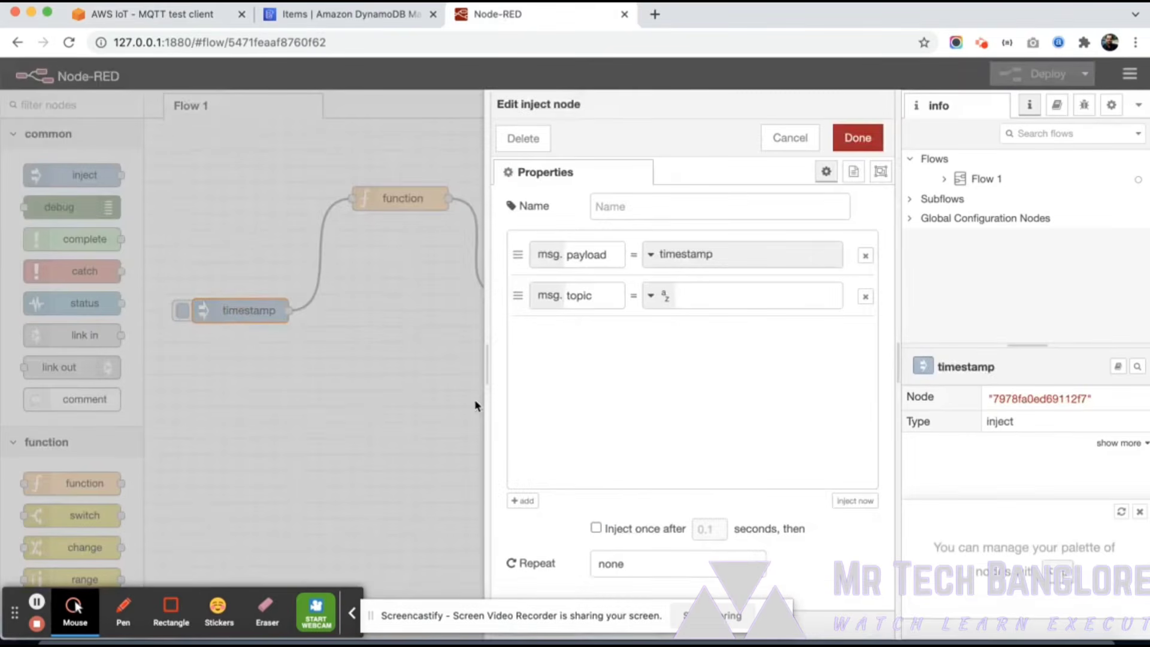
pyautogui.click(679, 572)
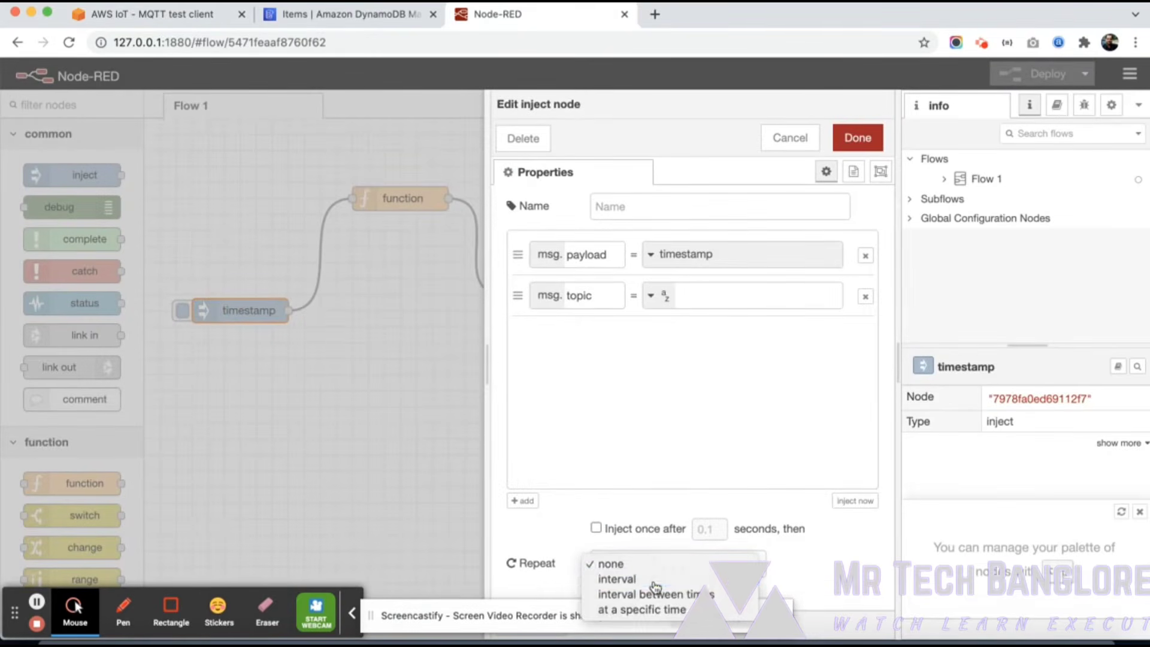
pyautogui.click(659, 578)
pyautogui.click(672, 557)
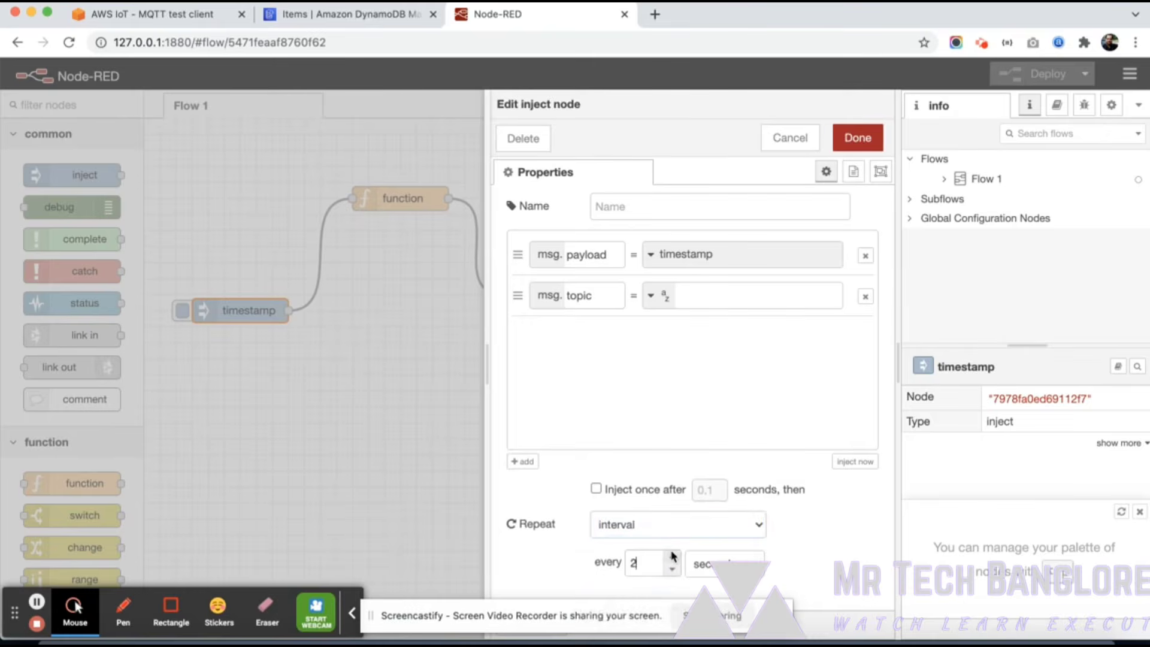
pyautogui.click(673, 557)
pyautogui.click(876, 133)
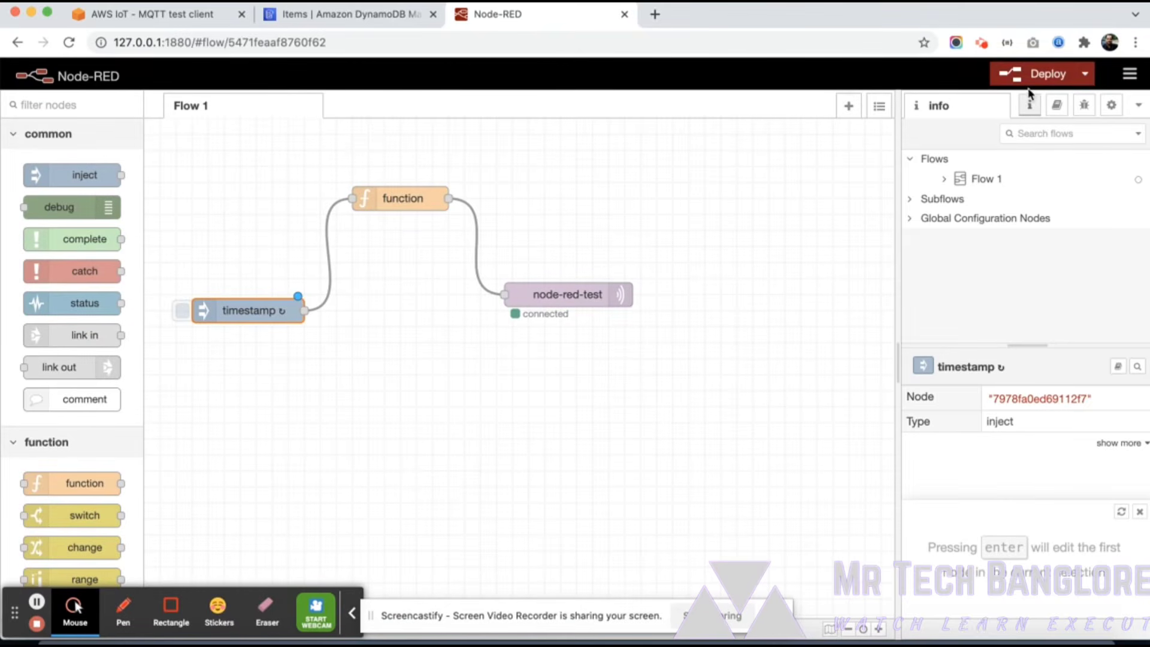
pyautogui.click(1062, 74)
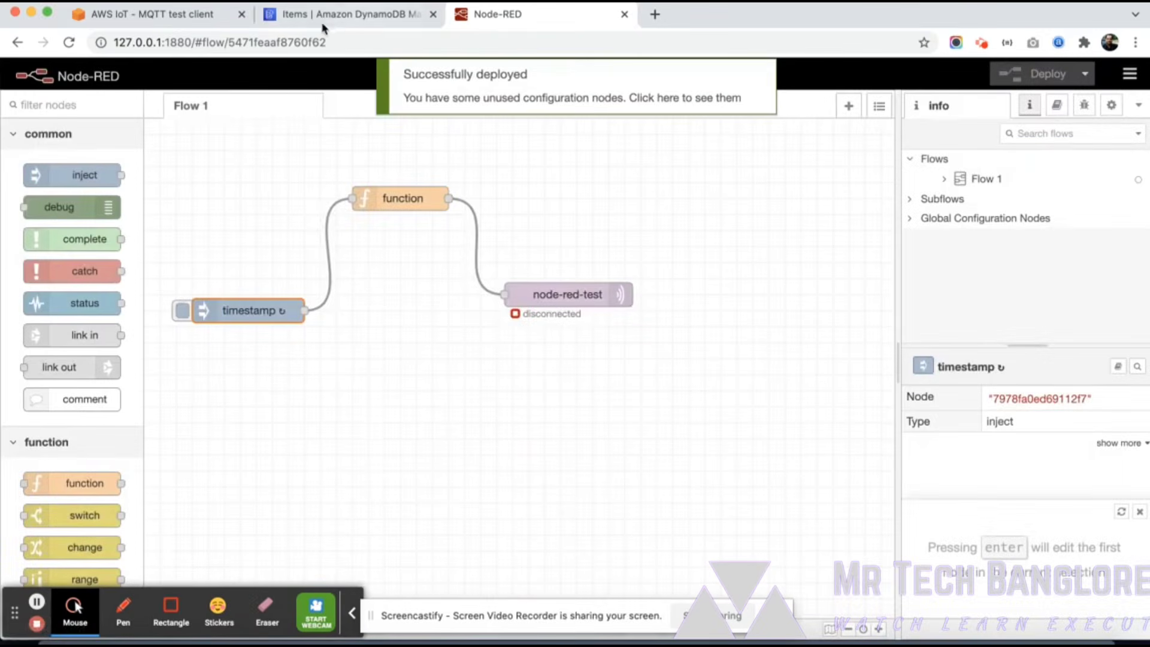
# Step: Check for incoming node-red-test messages in the AWS IoT test client, and rerun the node_red_data scan in DynamoDB to look for new items
pyautogui.click(158, 20)
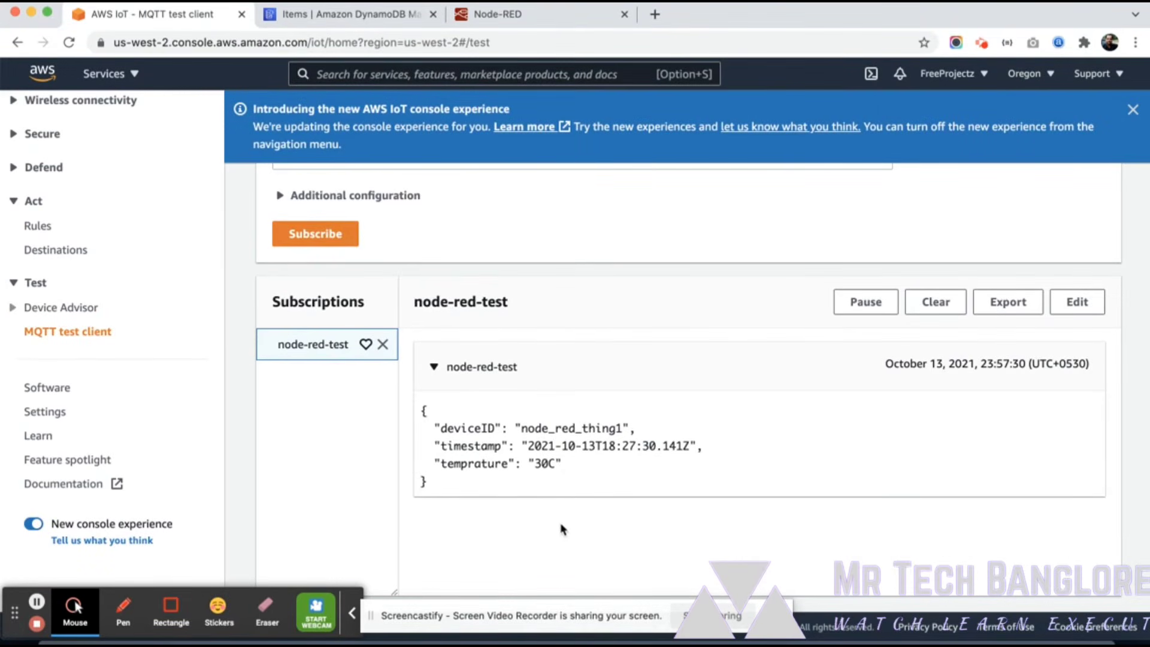
pyautogui.scroll(-2, 562, 529)
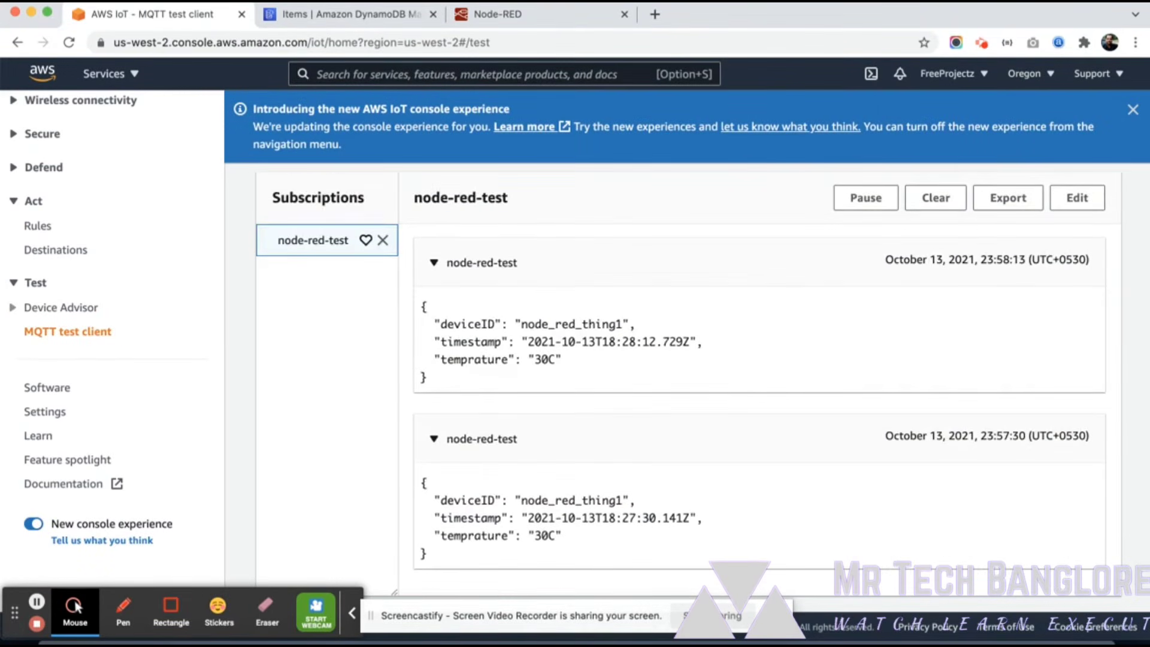
pyautogui.click(329, 16)
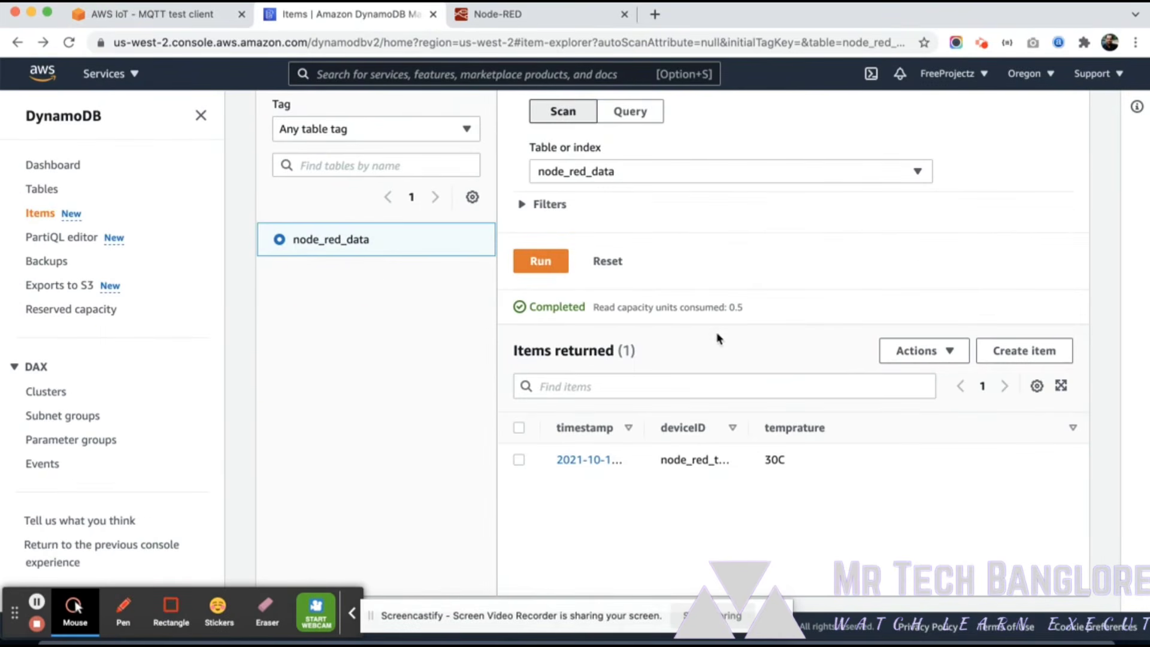
pyautogui.scroll(3, 718, 336)
pyautogui.scroll(-3, 724, 269)
pyautogui.click(538, 263)
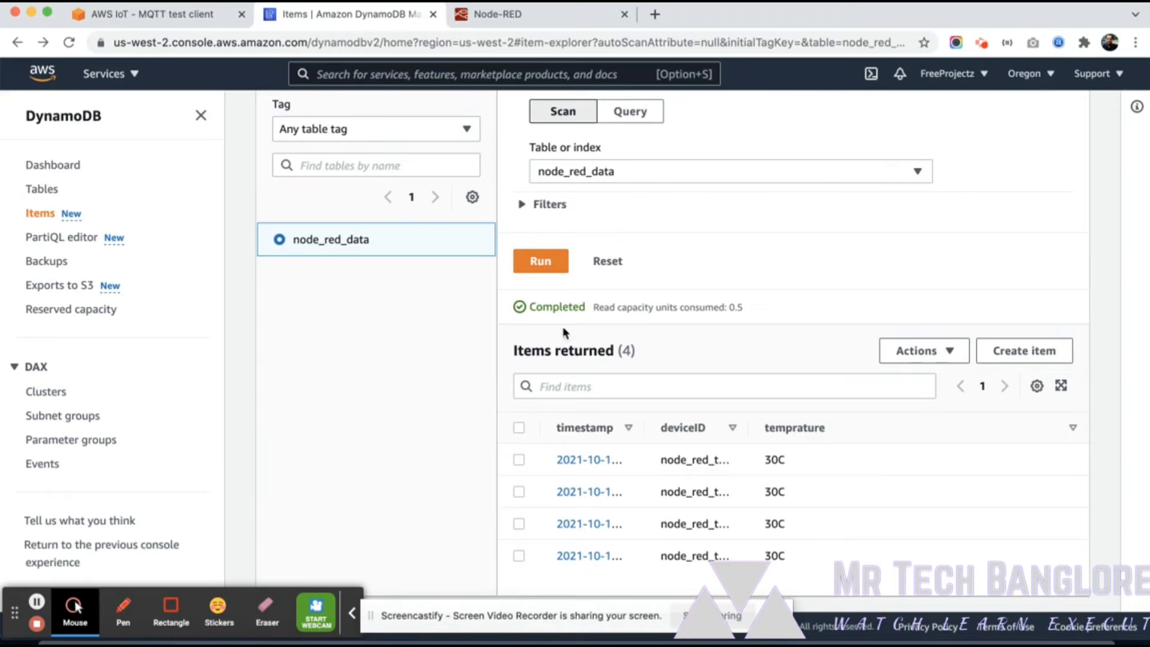
pyautogui.click(539, 259)
pyautogui.scroll(-1, 662, 458)
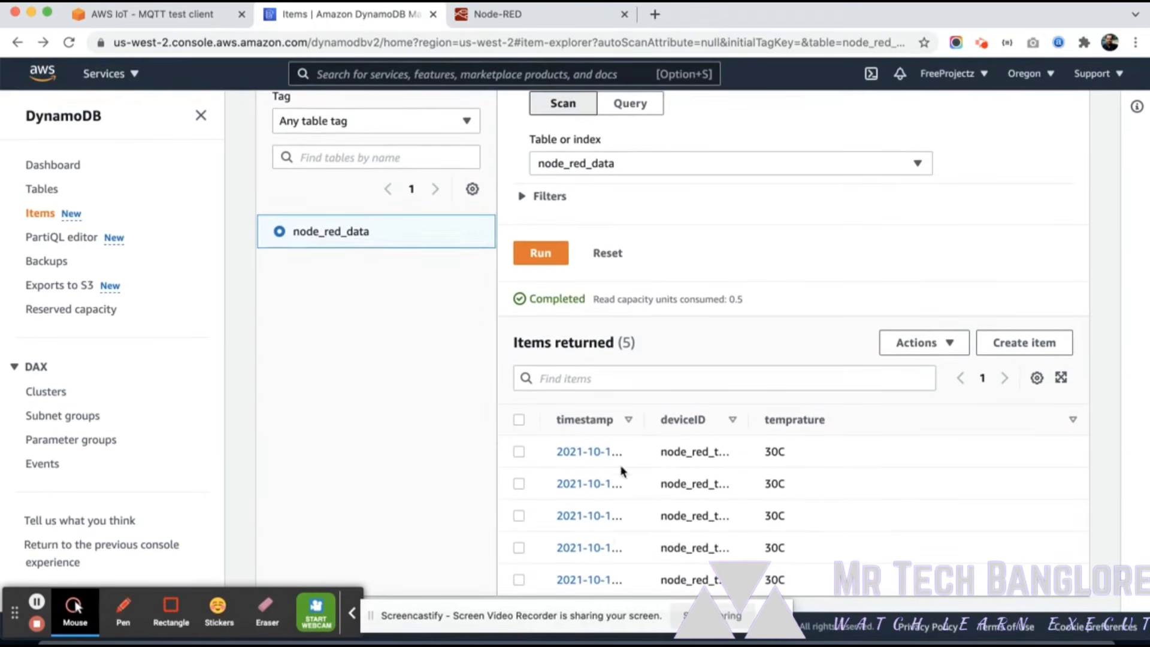
# Step: Switch to the AWS IoT MQTT test client and review the list of messages received on node-red-test
pyautogui.click(193, 16)
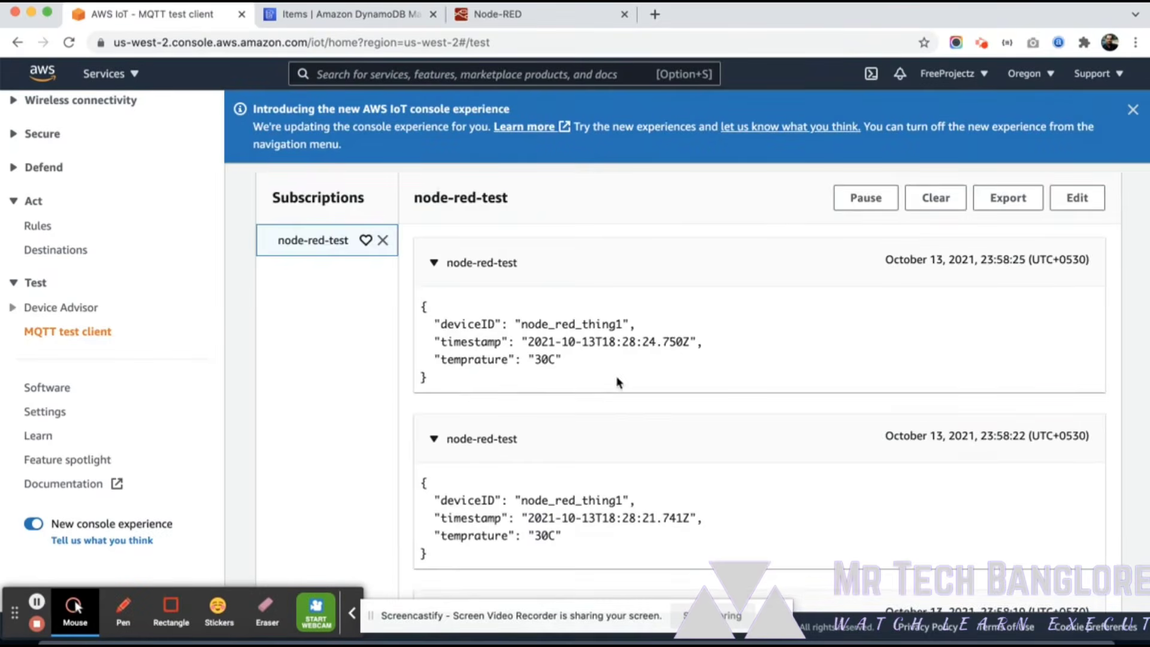
pyautogui.scroll(-10, 616, 380)
pyautogui.scroll(10, 617, 383)
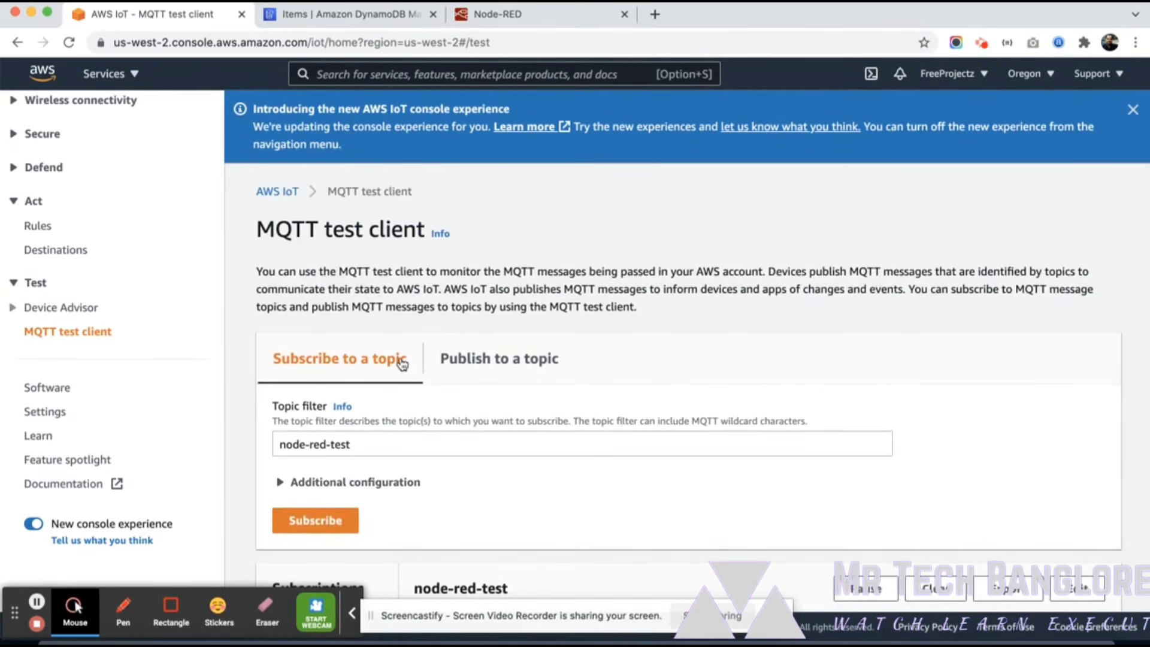
# Step: Switch to DynamoDB, run the scan of node_red_data again, and look through all returned items
pyautogui.click(333, 14)
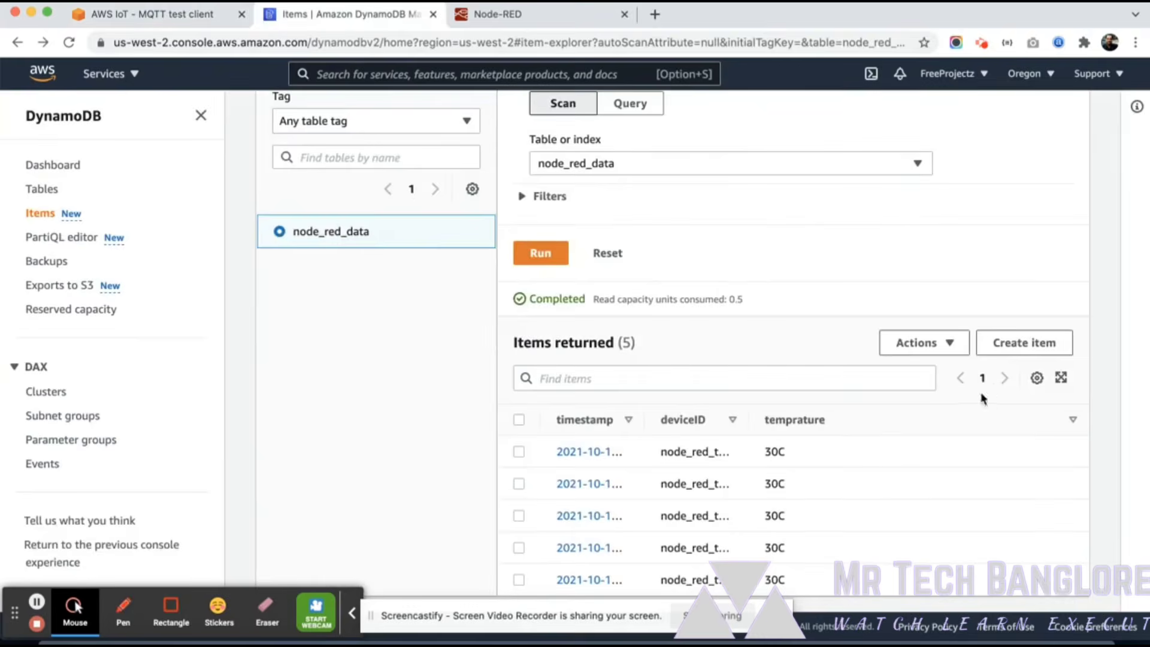
pyautogui.scroll(3, 539, 400)
pyautogui.click(541, 400)
pyautogui.scroll(-5, 662, 449)
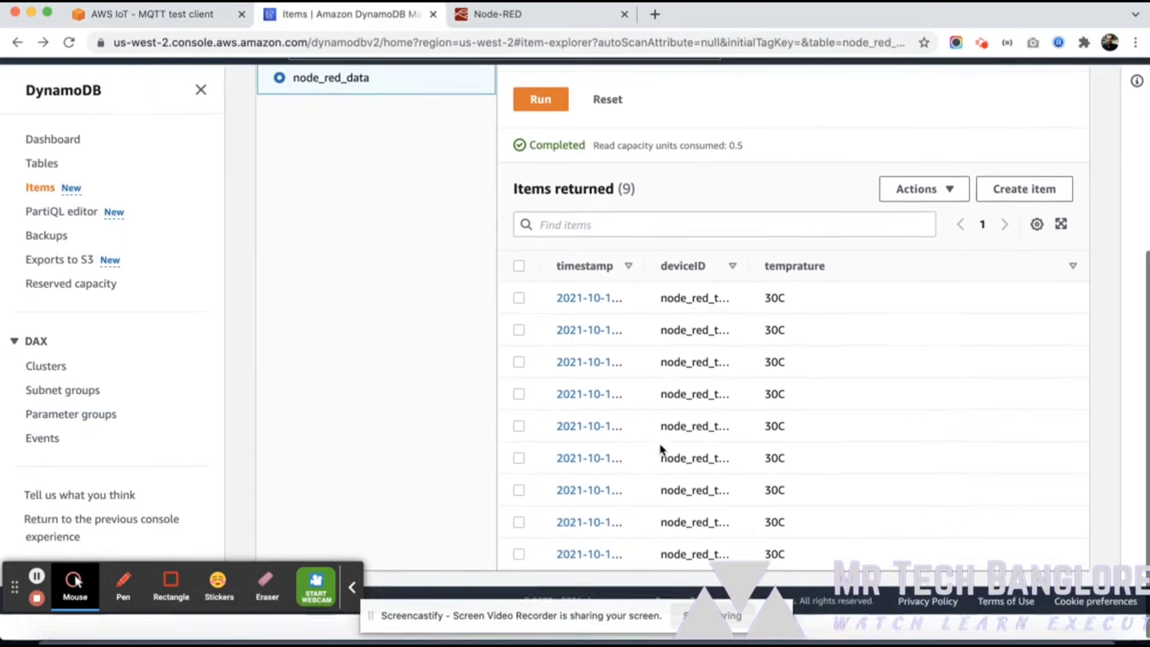
pyautogui.scroll(3, 661, 449)
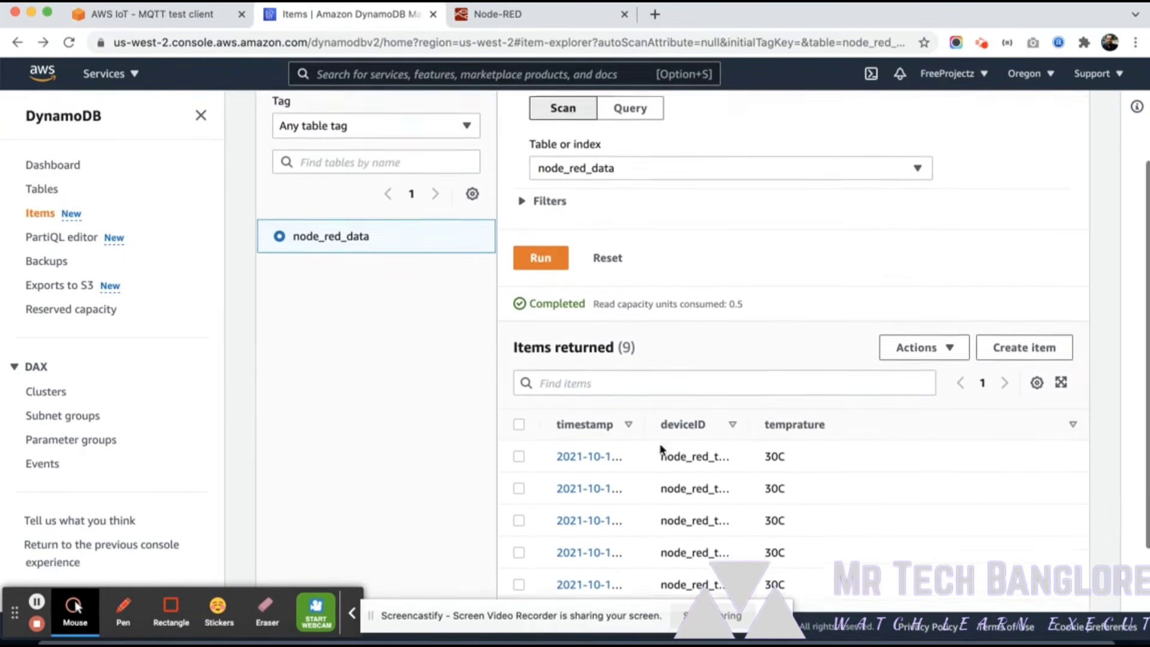
pyautogui.scroll(2, 662, 450)
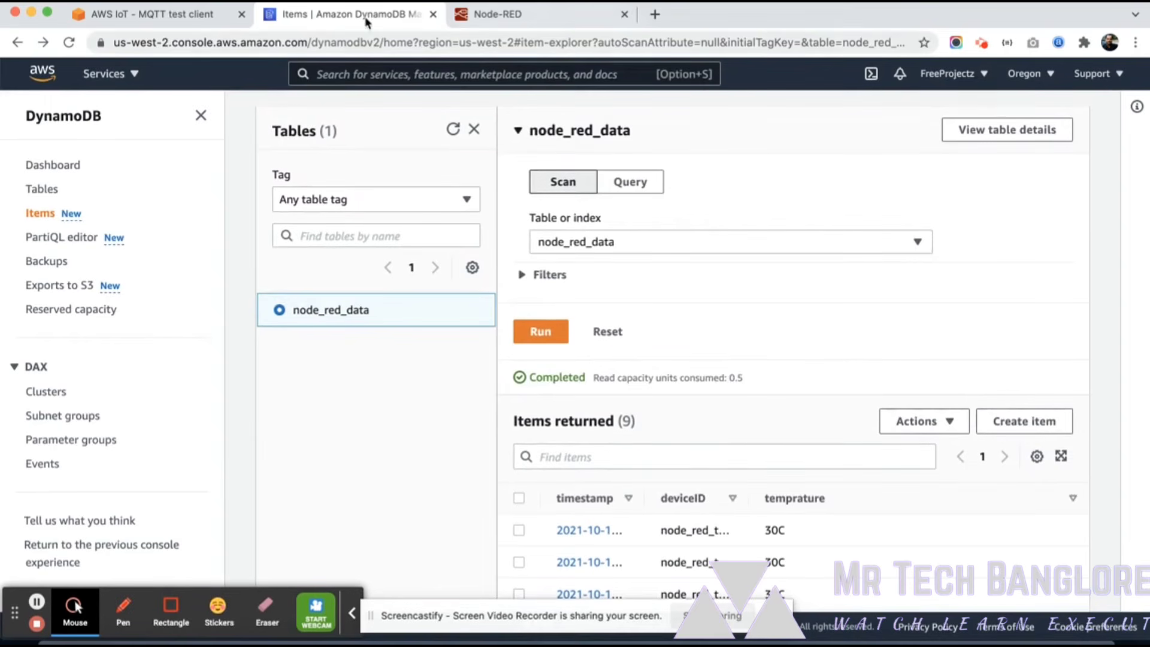
# Step: Switch to AWS IoT, open the rule node_red_message_save_rule, and examine its SQL query statement and DynamoDB action
pyautogui.click(160, 15)
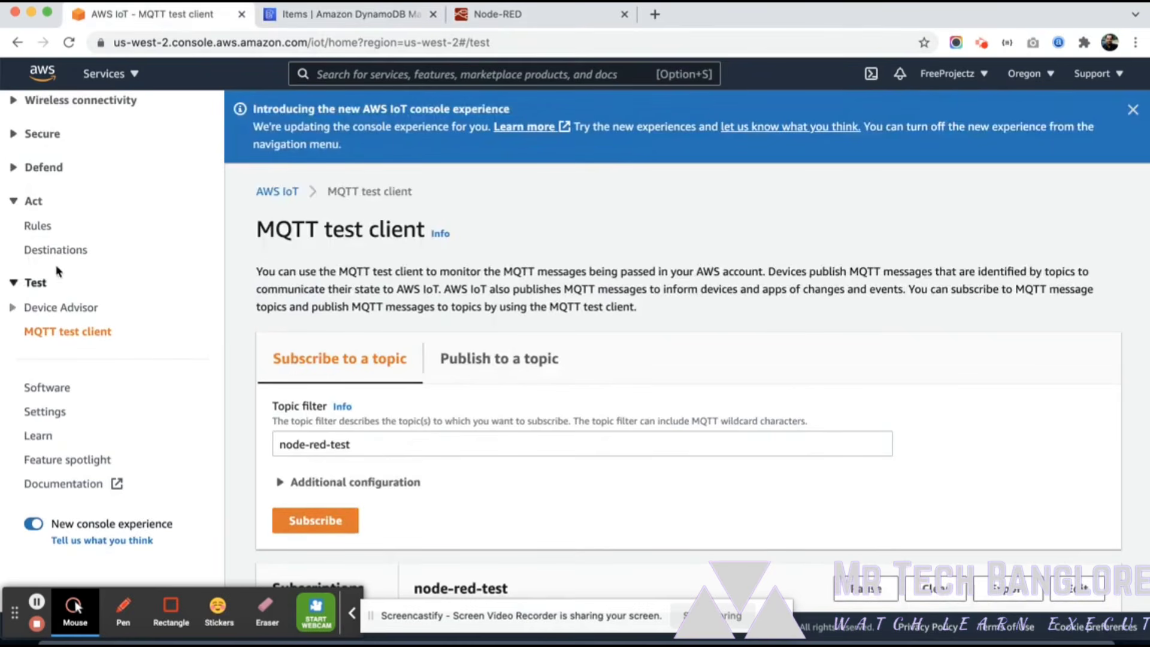
pyautogui.click(38, 226)
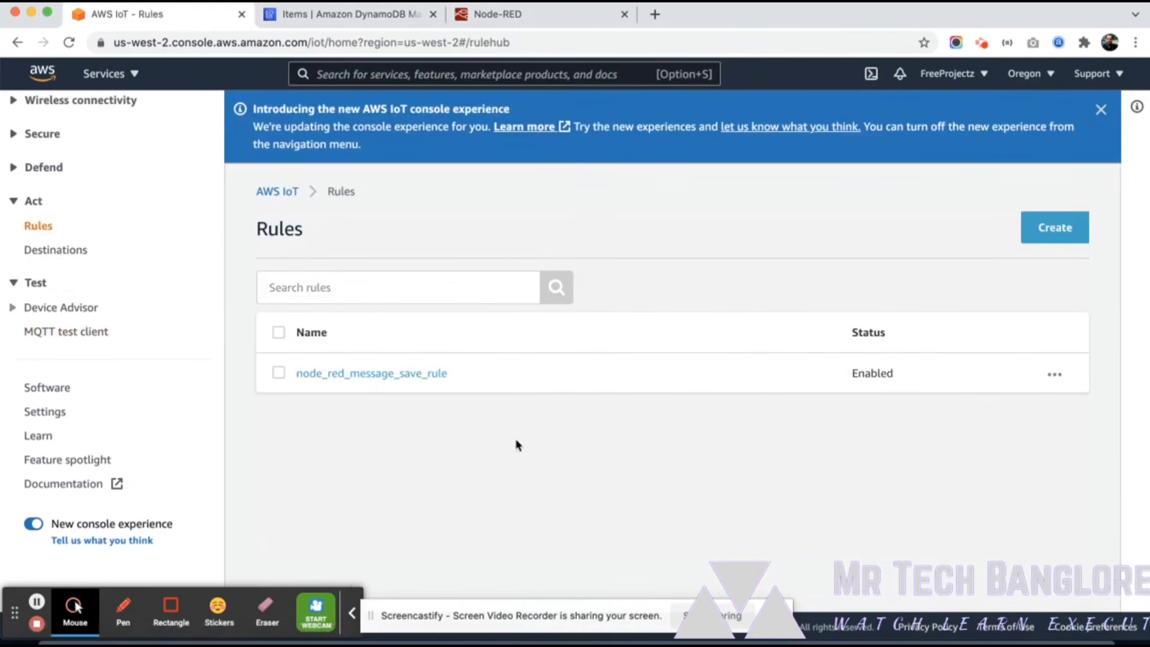
pyautogui.click(379, 383)
pyautogui.click(390, 374)
pyautogui.scroll(-5, 535, 408)
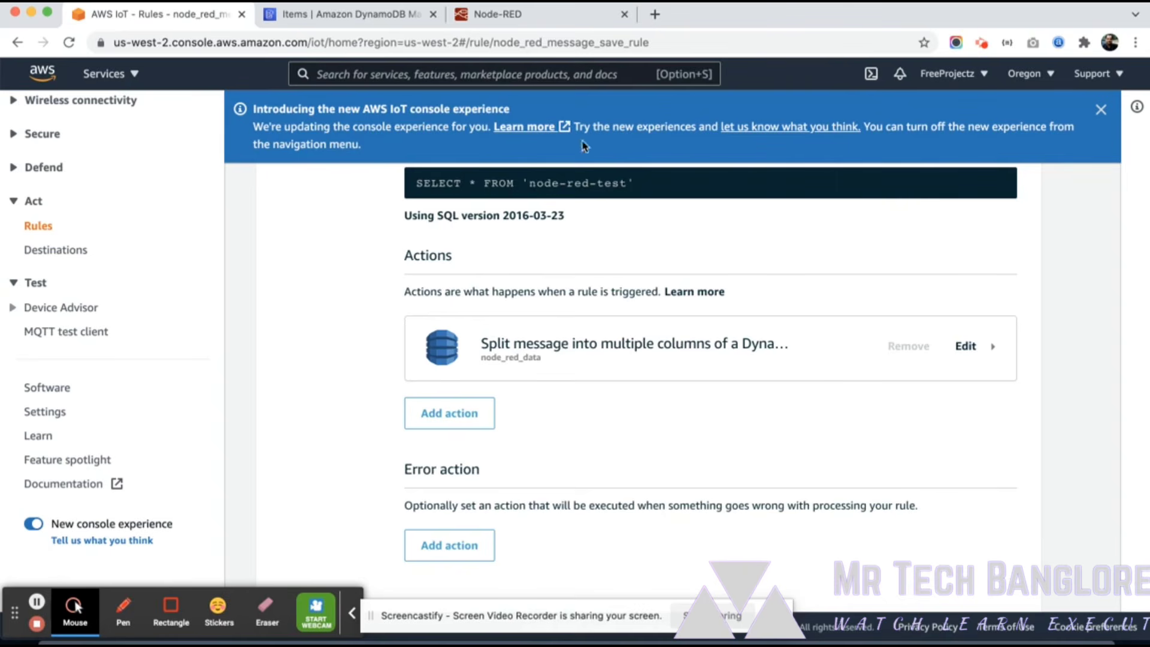
pyautogui.tripleClick(555, 179)
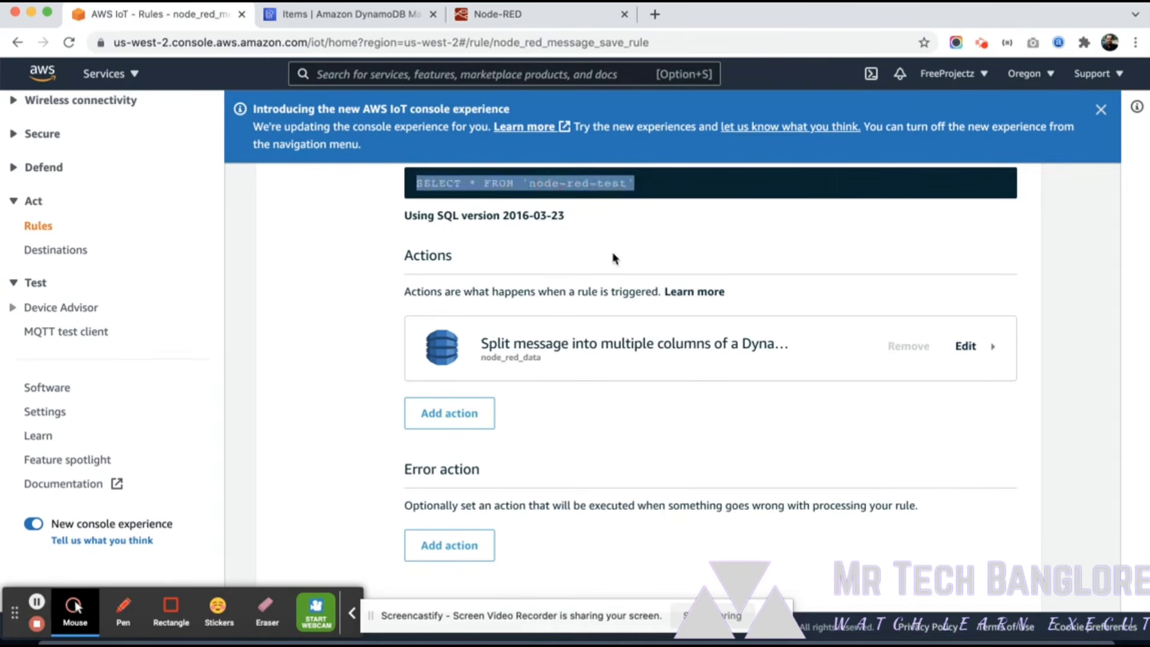